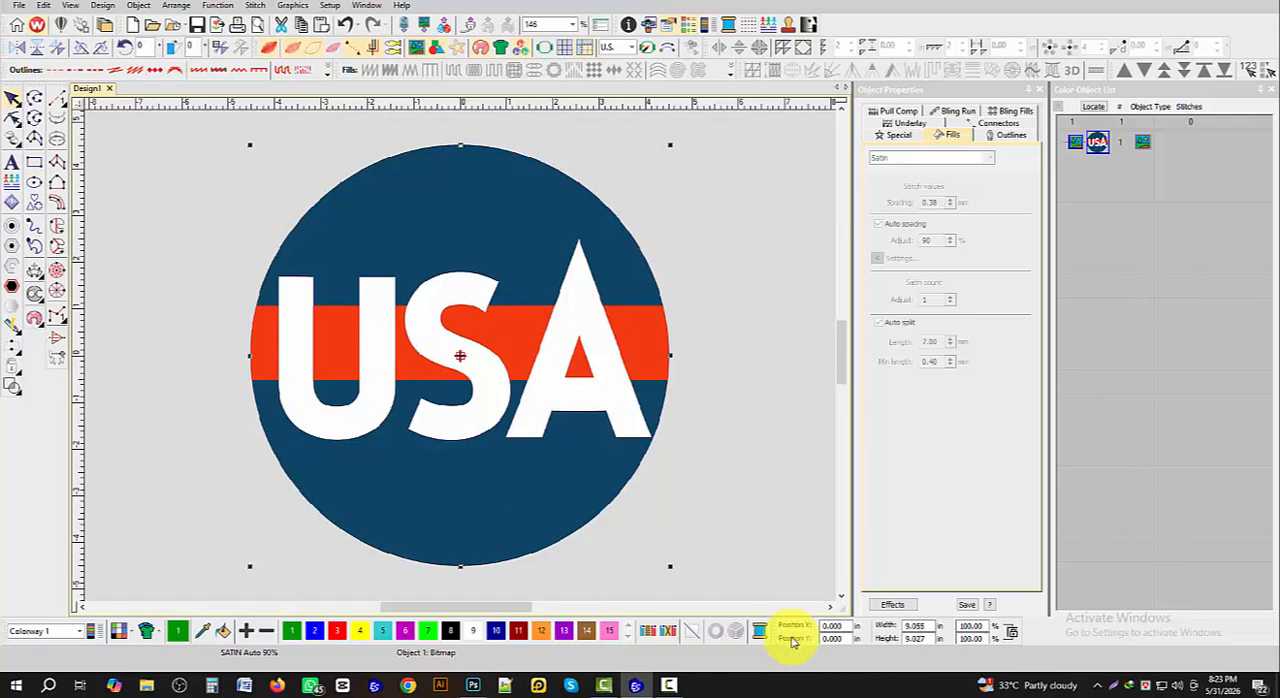
- Resize the USA logo bitmap proportionally to 3.5 in wide and deselect it
double_click(927, 627)
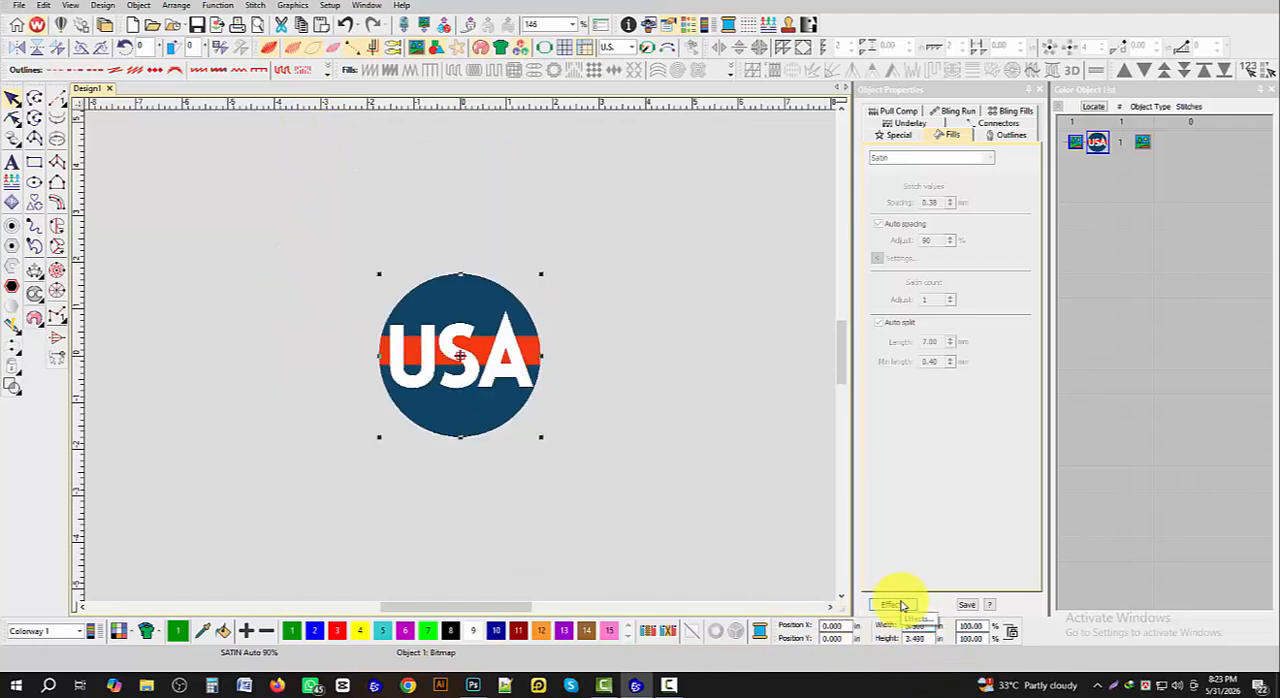
left_click(528, 449)
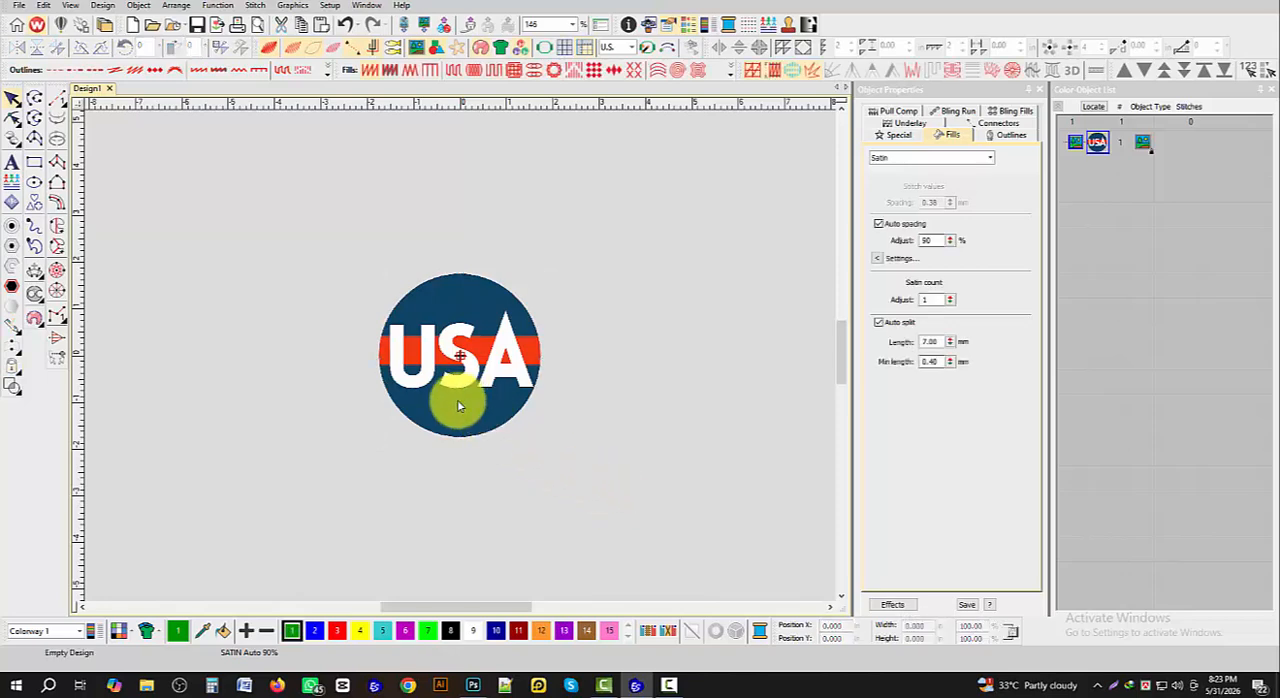
scroll(466, 371, "up", 4)
scroll(461, 365, "down", 1)
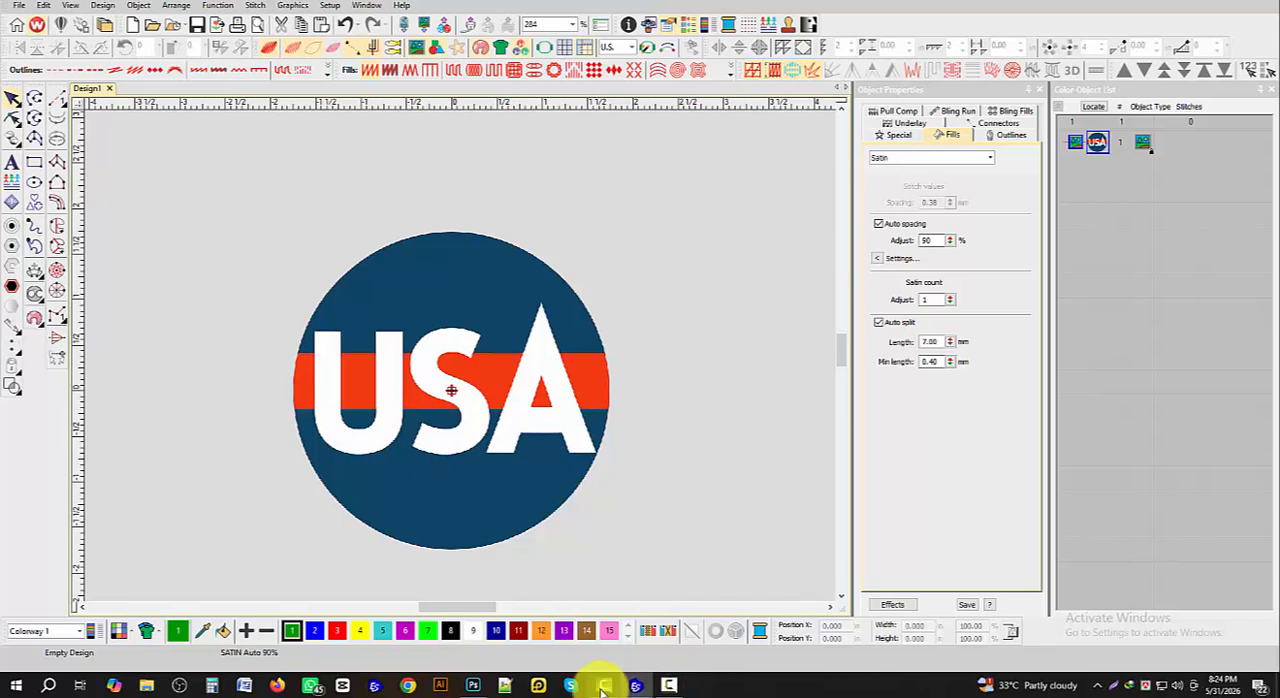
- Switch to Photoshop, sample the logo's dark blue with the Eyedropper, and display the foreground color's RGB values
left_click(475, 686)
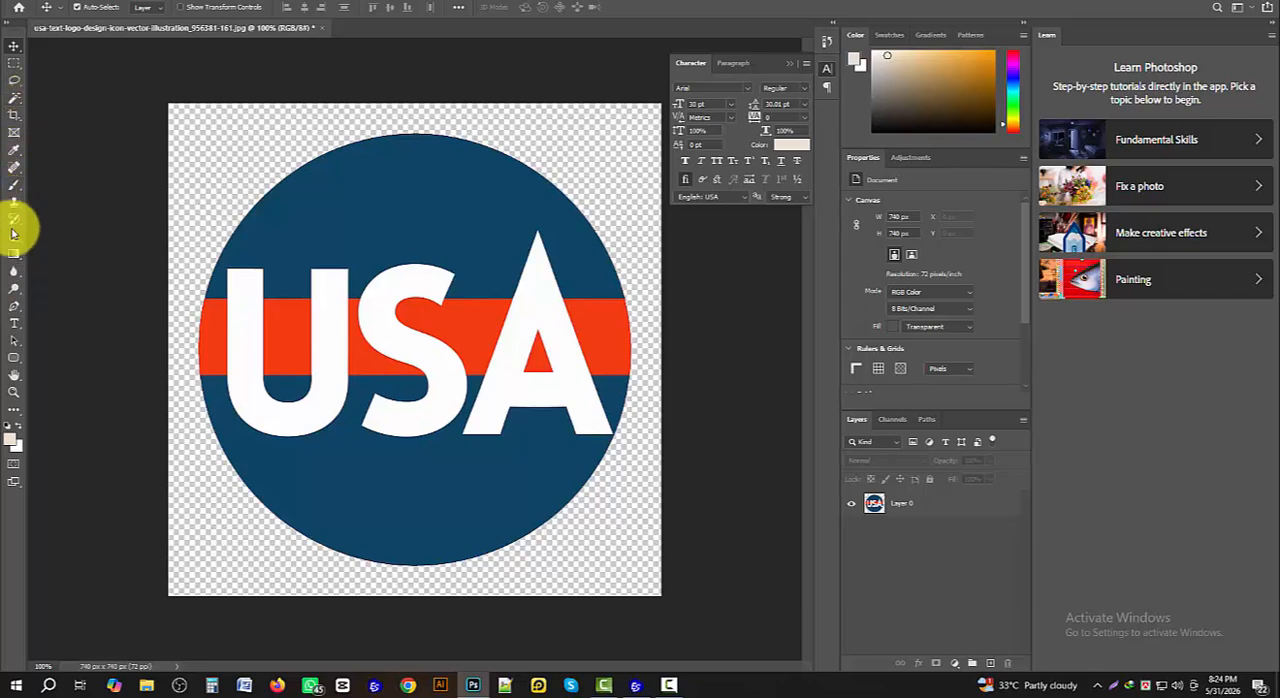
left_click(17, 154)
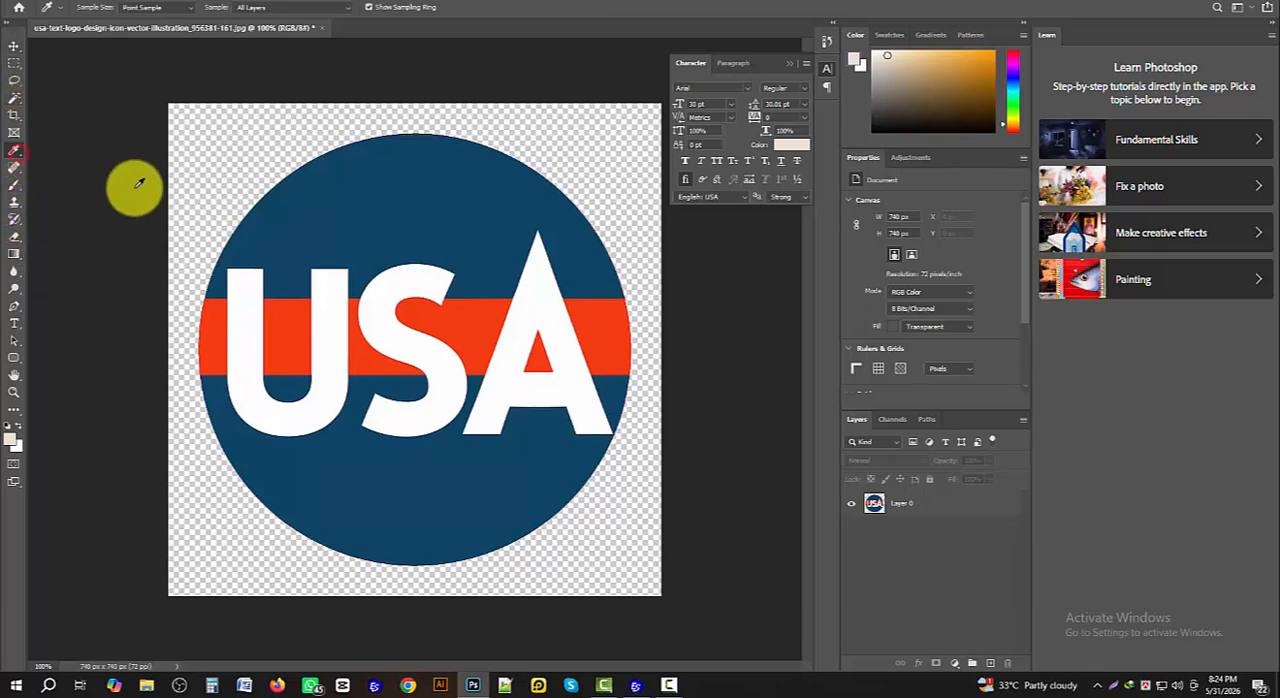
left_click(325, 217)
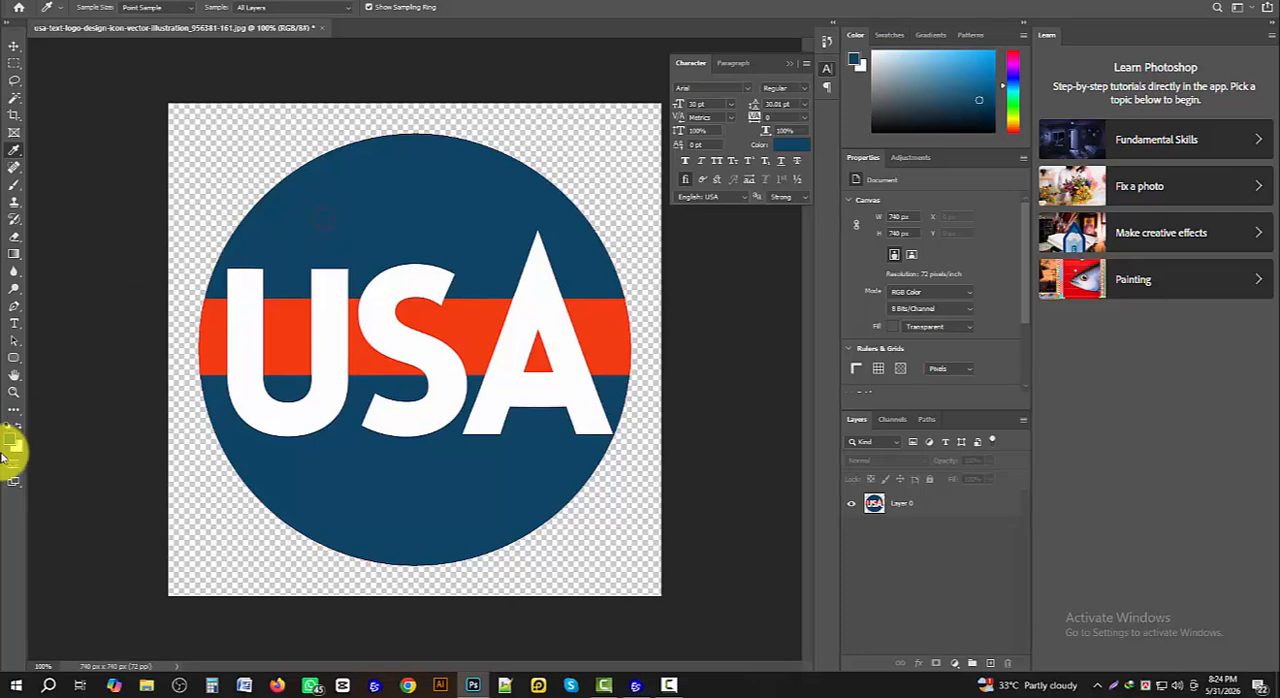
left_click(13, 441)
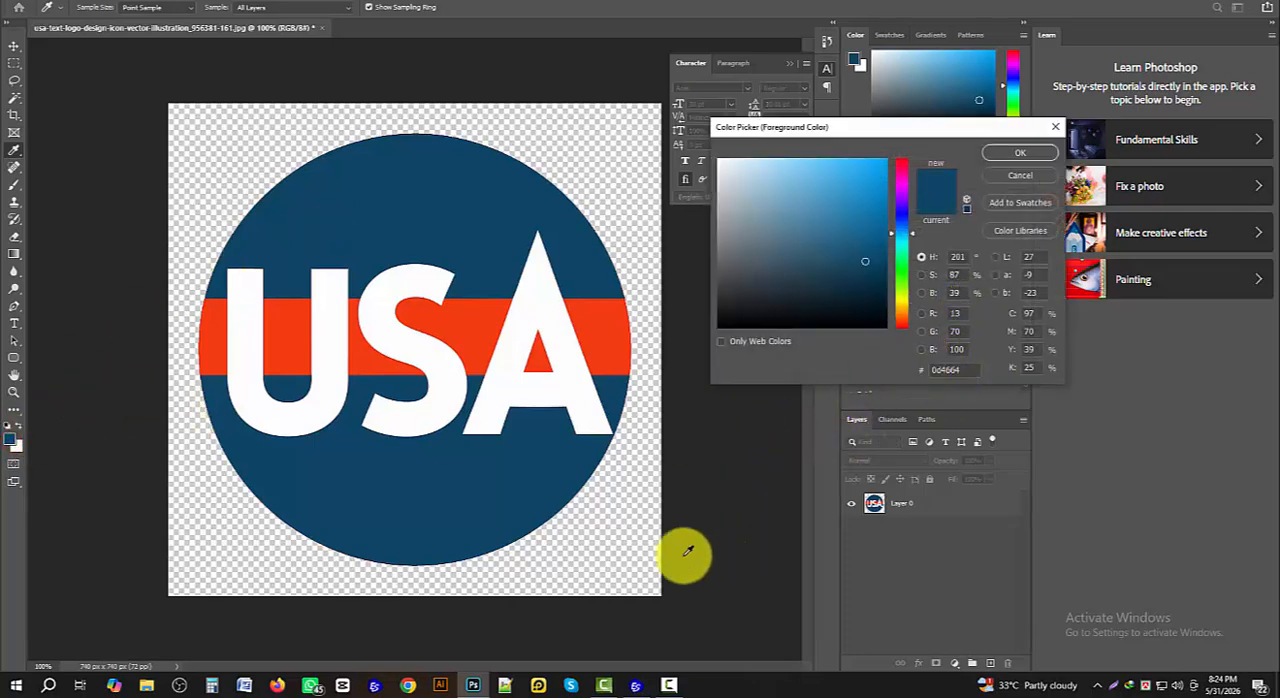
- Switch back to Wilcom EmbroideryStudio and set color 1 of Colorway 1 to RGB 13, 70, 100
left_click(635, 686)
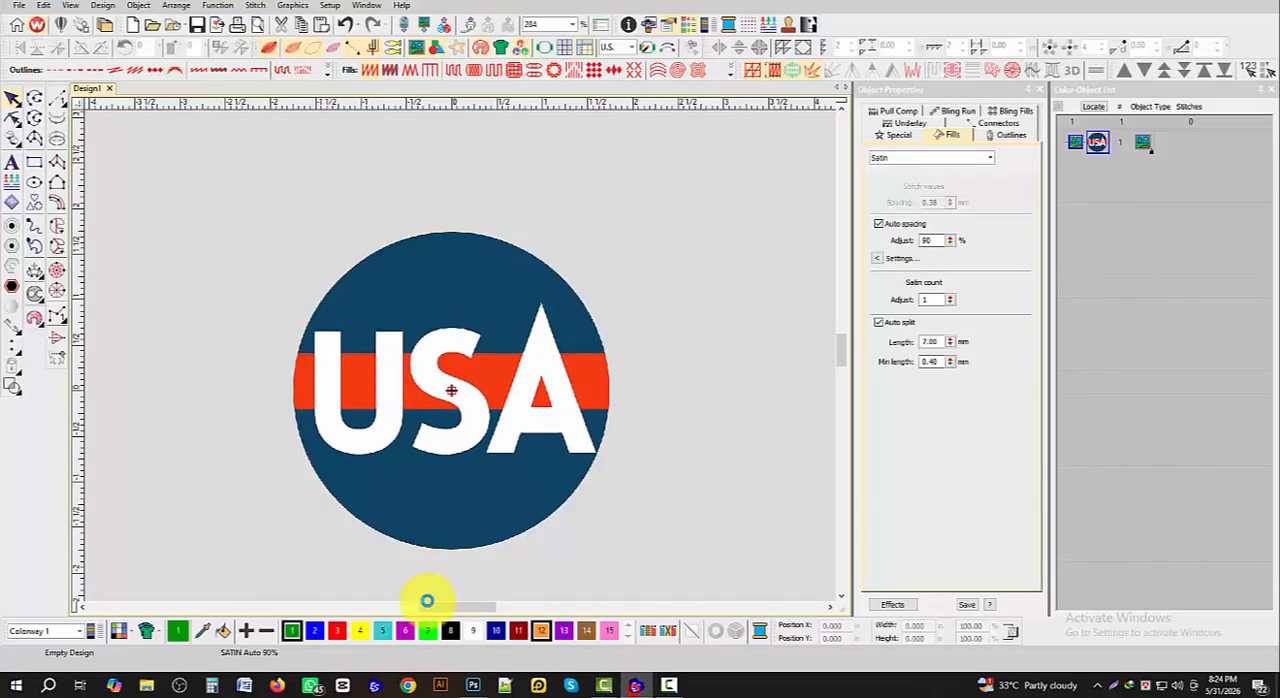
double_click(289, 631)
left_click(600, 307)
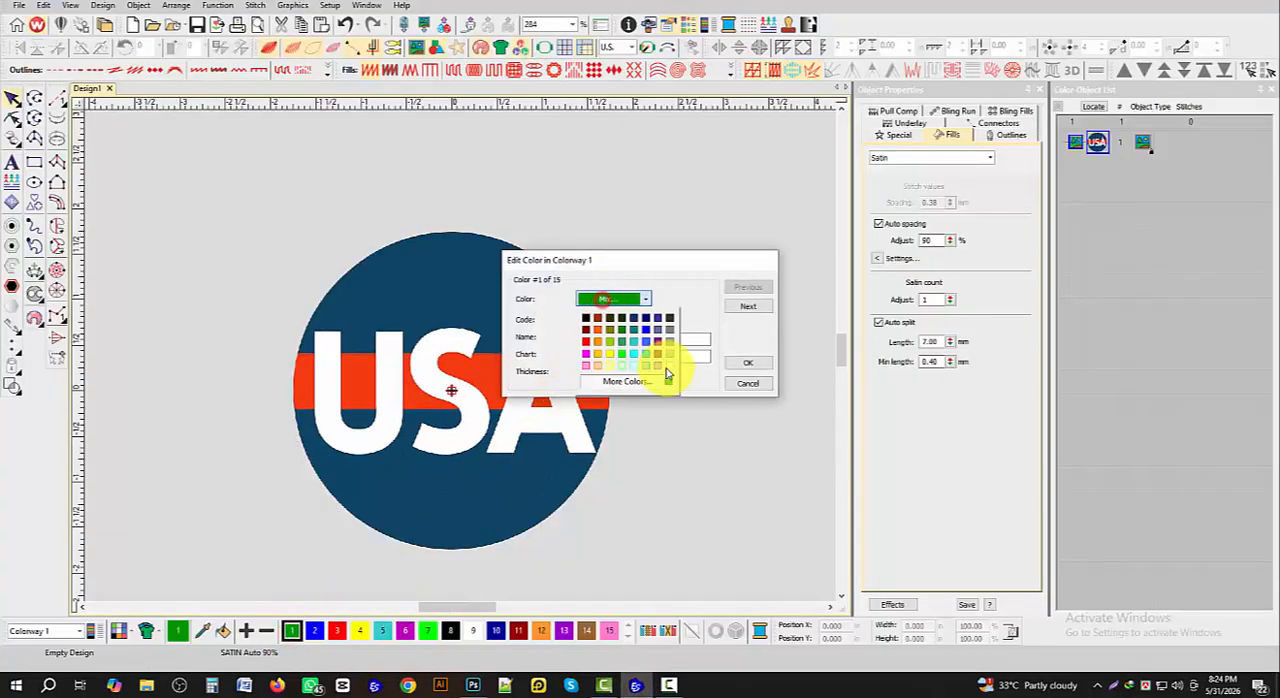
left_click(631, 381)
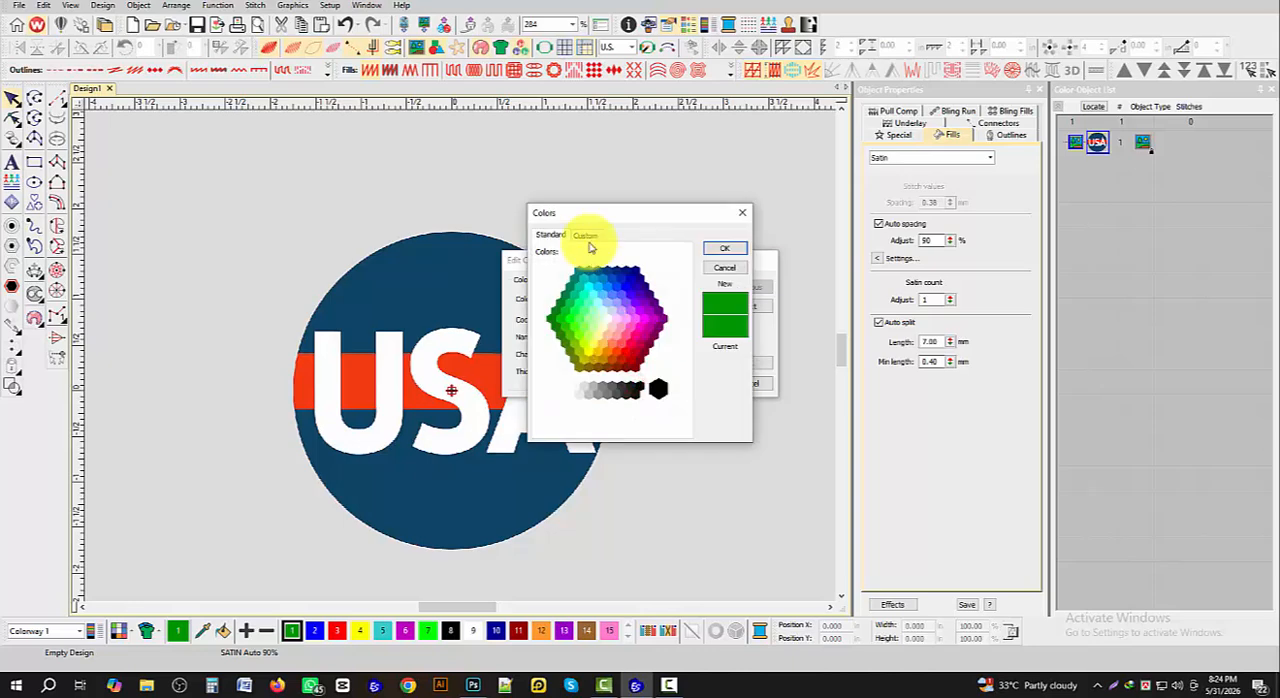
left_click(586, 235)
left_click(623, 364)
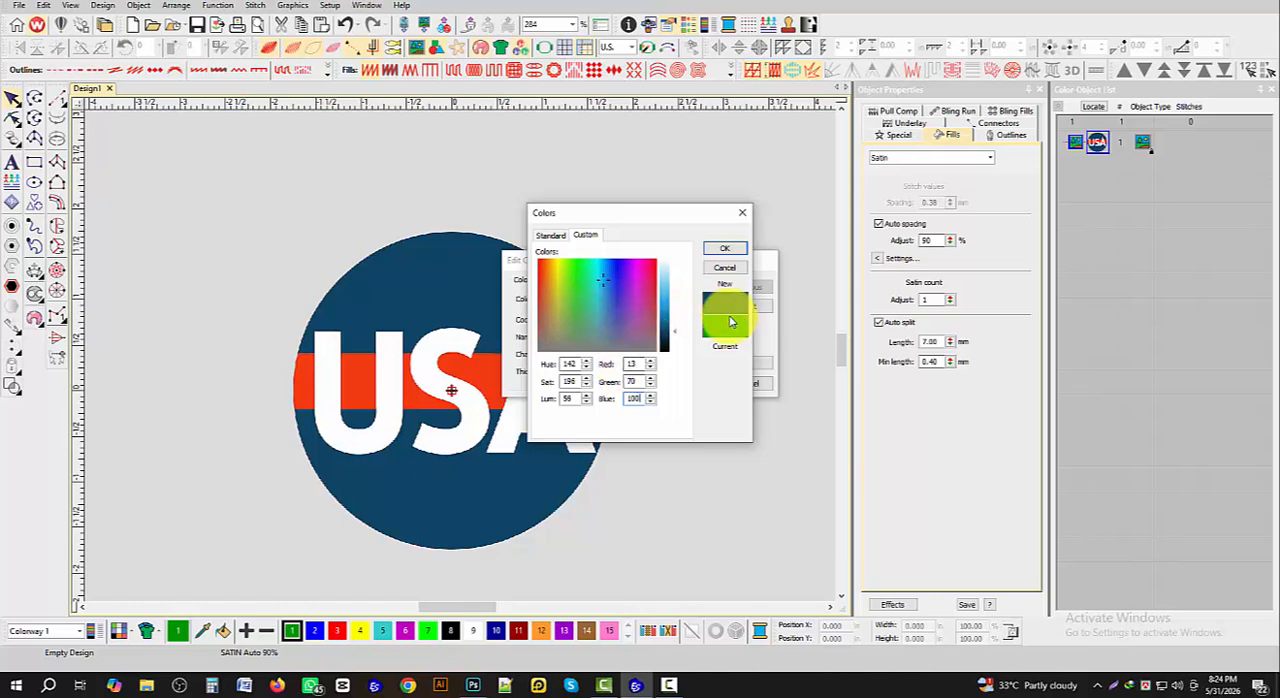
left_click(724, 258)
- Clear the name of color 1 and apply the color edit
left_click_drag(615, 340, 532, 340)
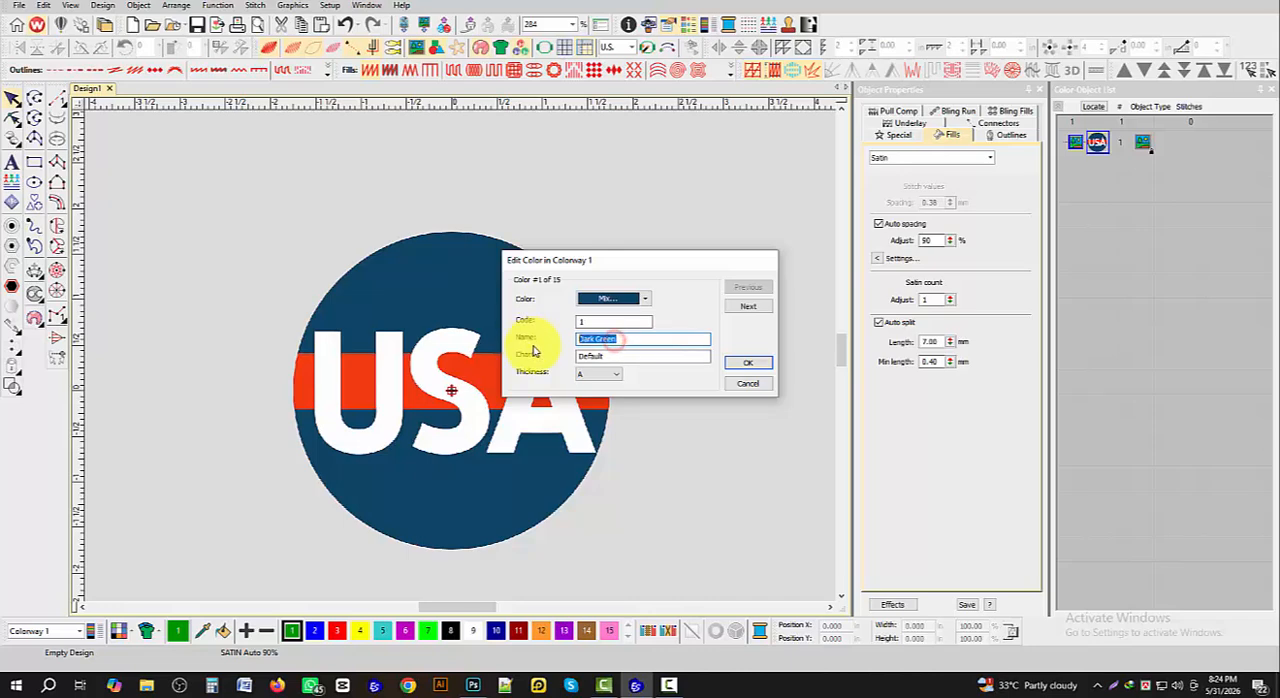
key("BackSpace")
left_click(748, 363)
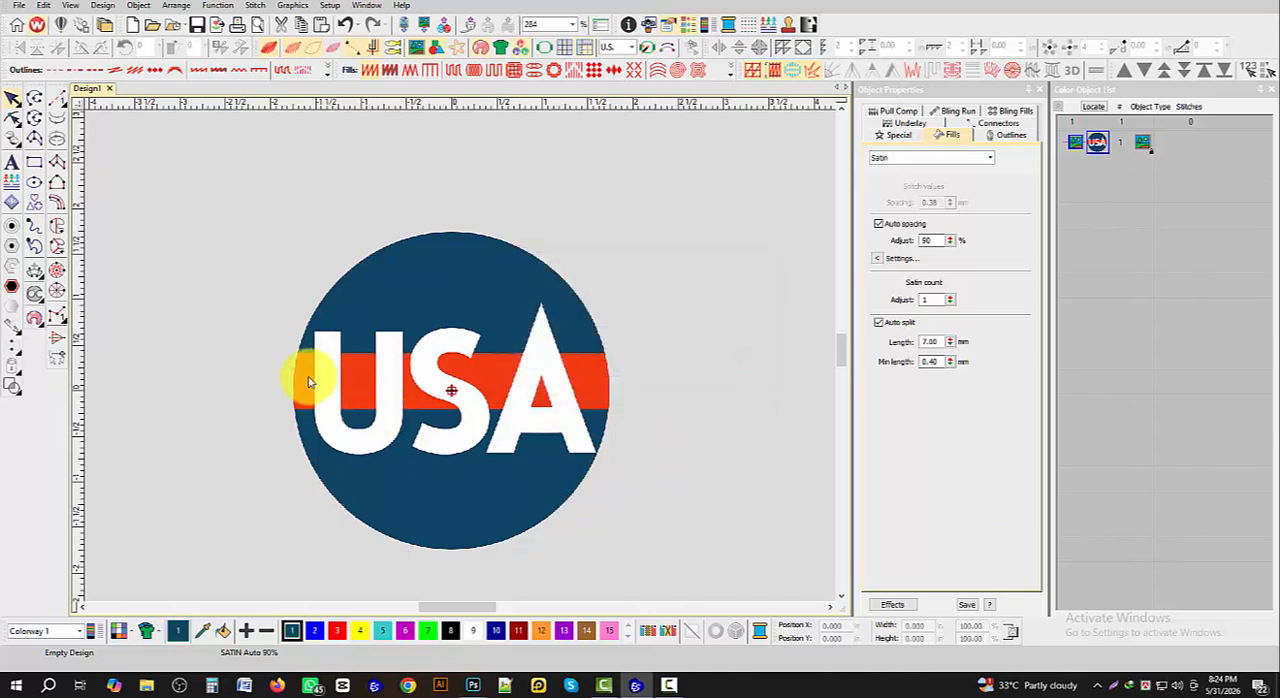
- Digitize the circle's upper blue section as a Complex Fill, following the arc and slightly overlapping the red band
left_click(56, 226)
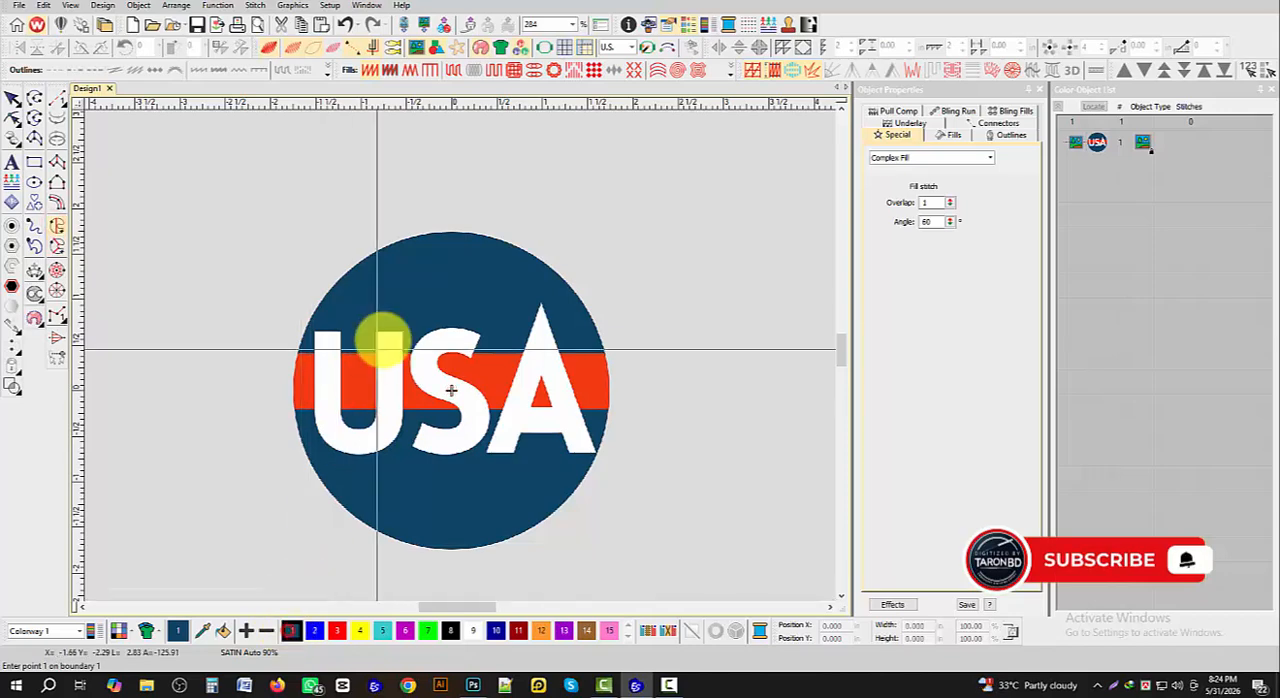
scroll(417, 380, "up", 5)
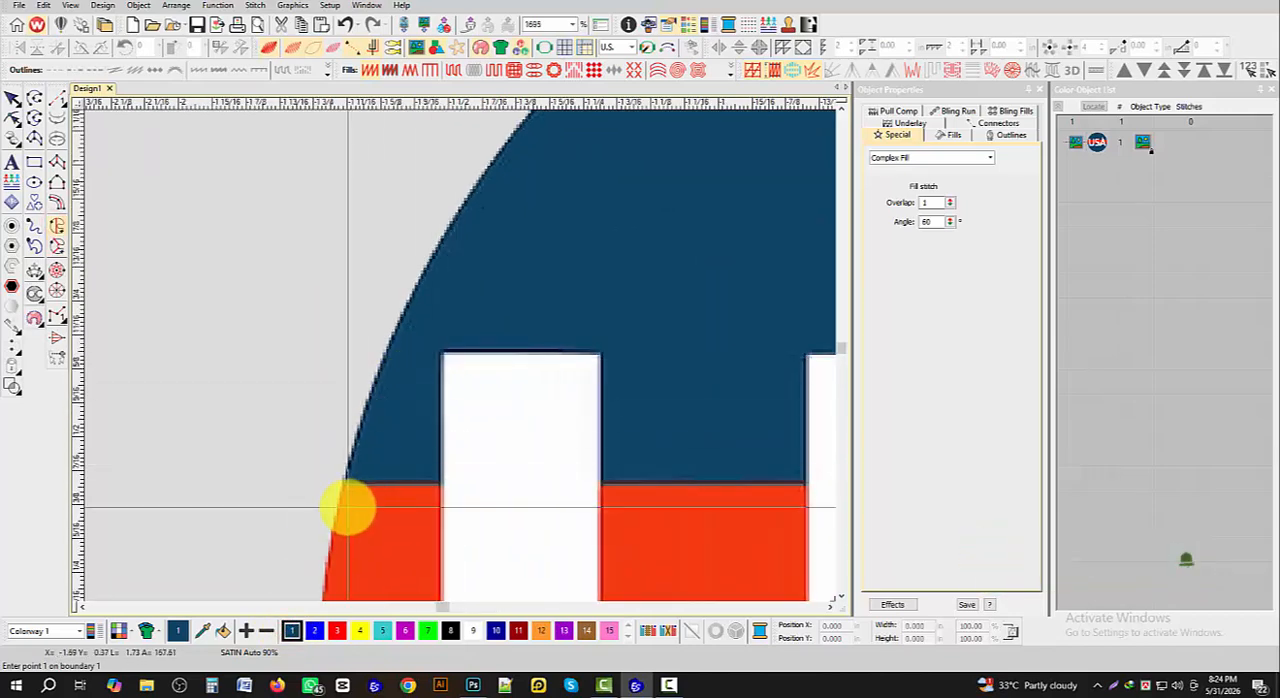
left_click(340, 505)
scroll(466, 349, "down", 4)
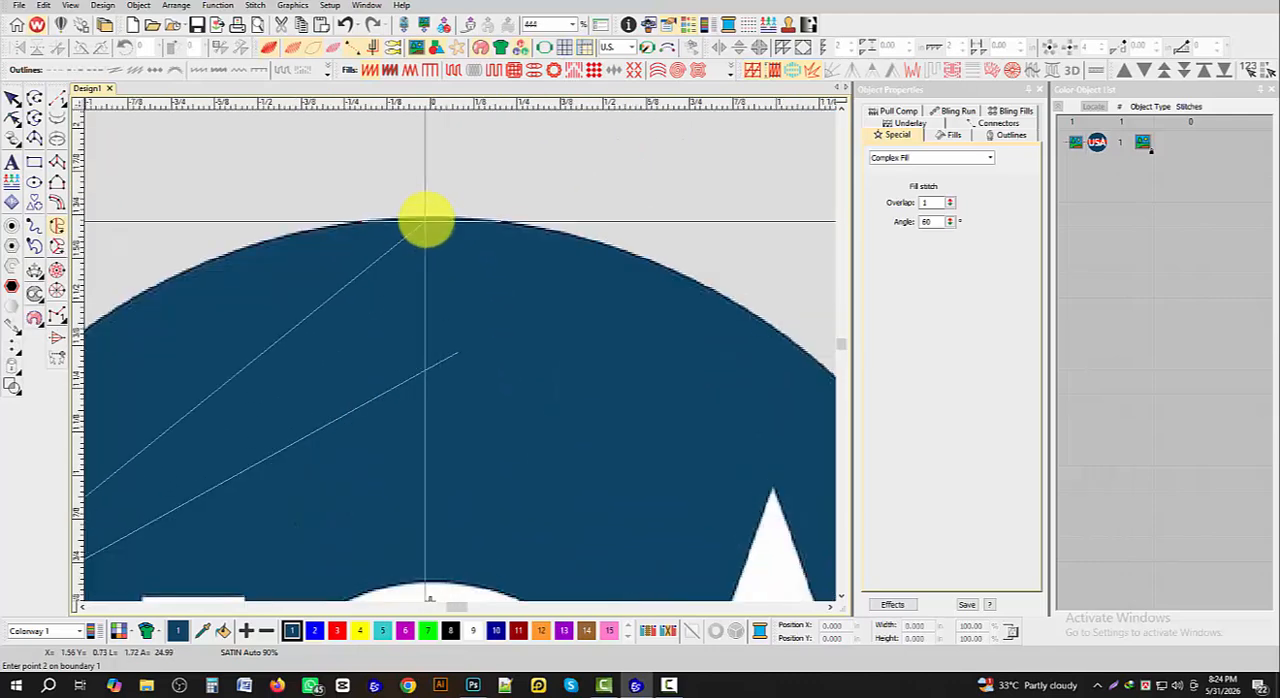
left_click(453, 218)
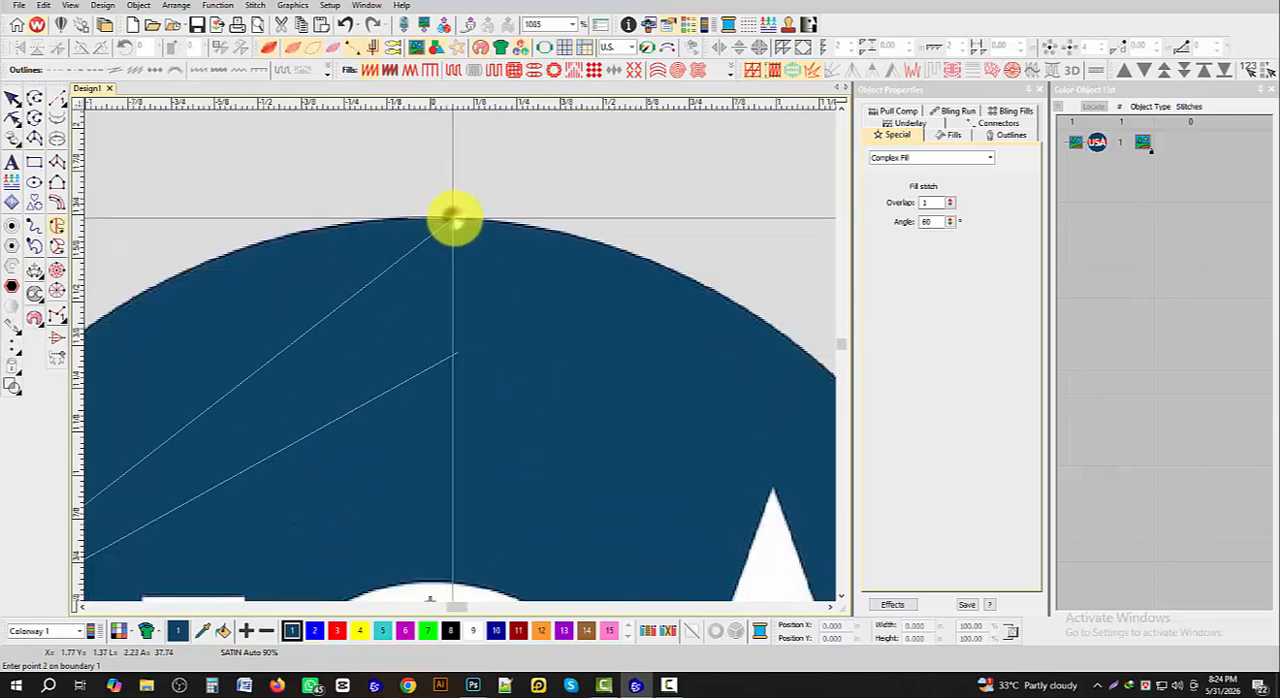
scroll(457, 357, "down", 4)
scroll(463, 349, "up", 3)
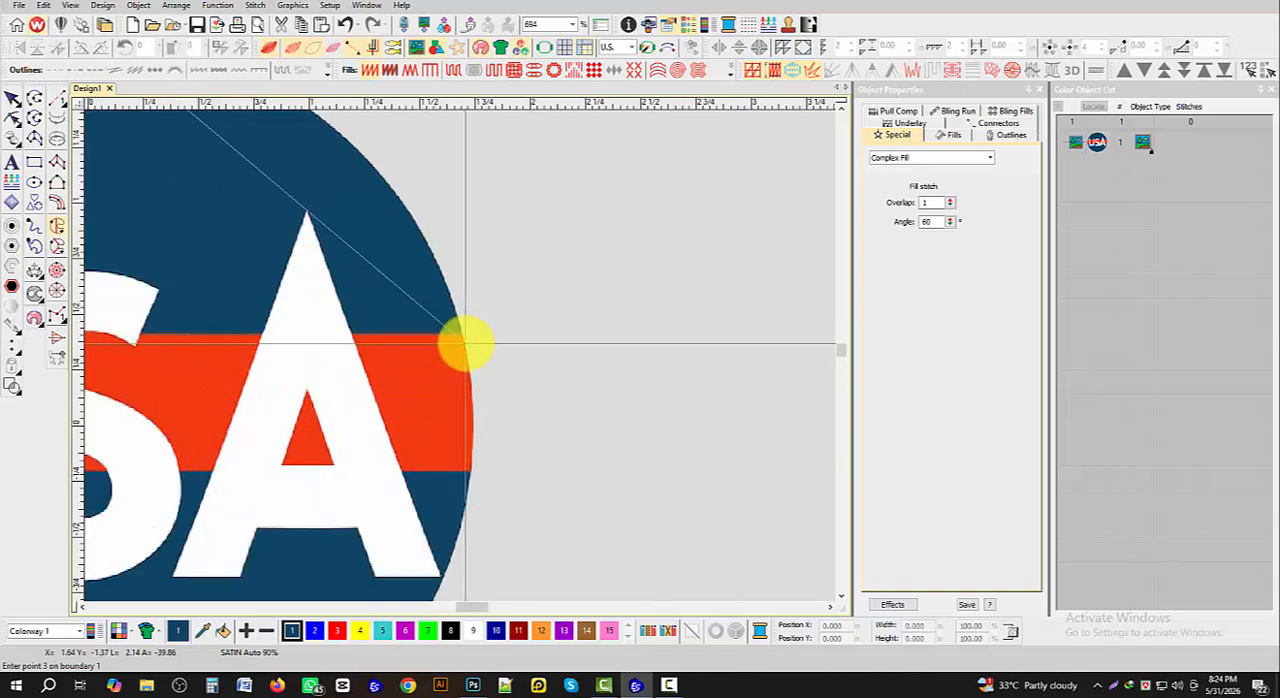
left_click(465, 347)
scroll(463, 350, "down", 1)
scroll(459, 355, "down", 3)
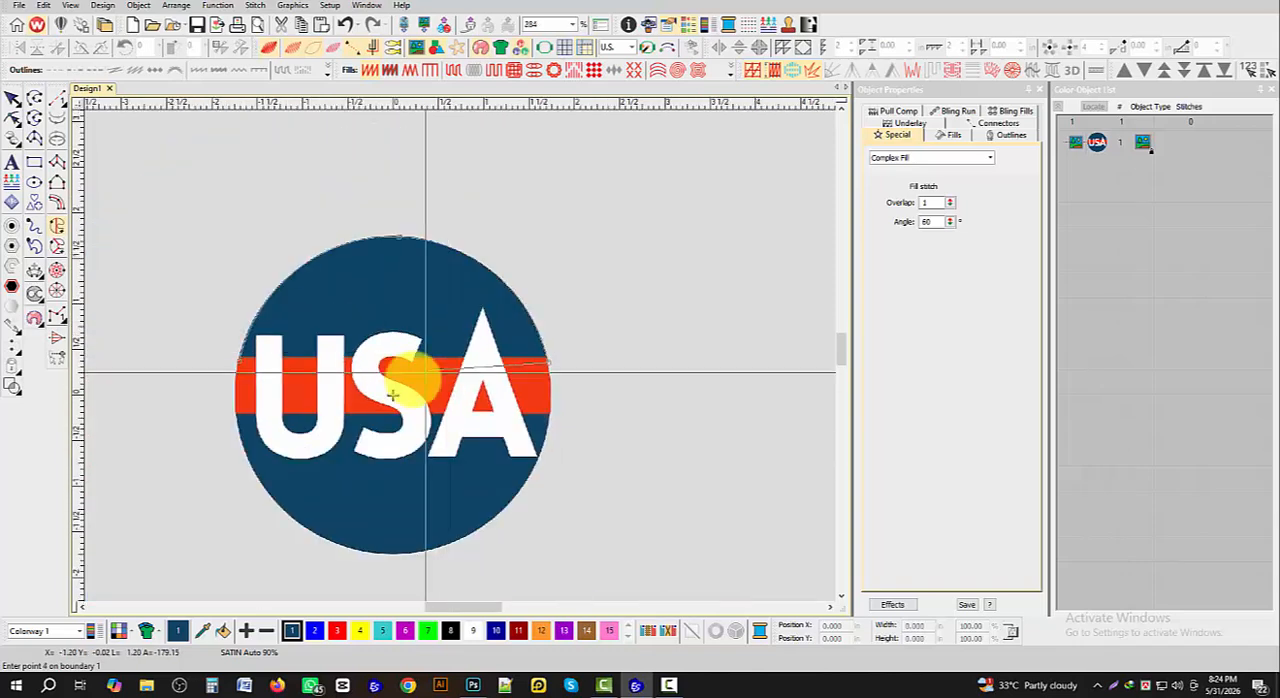
key("Return")
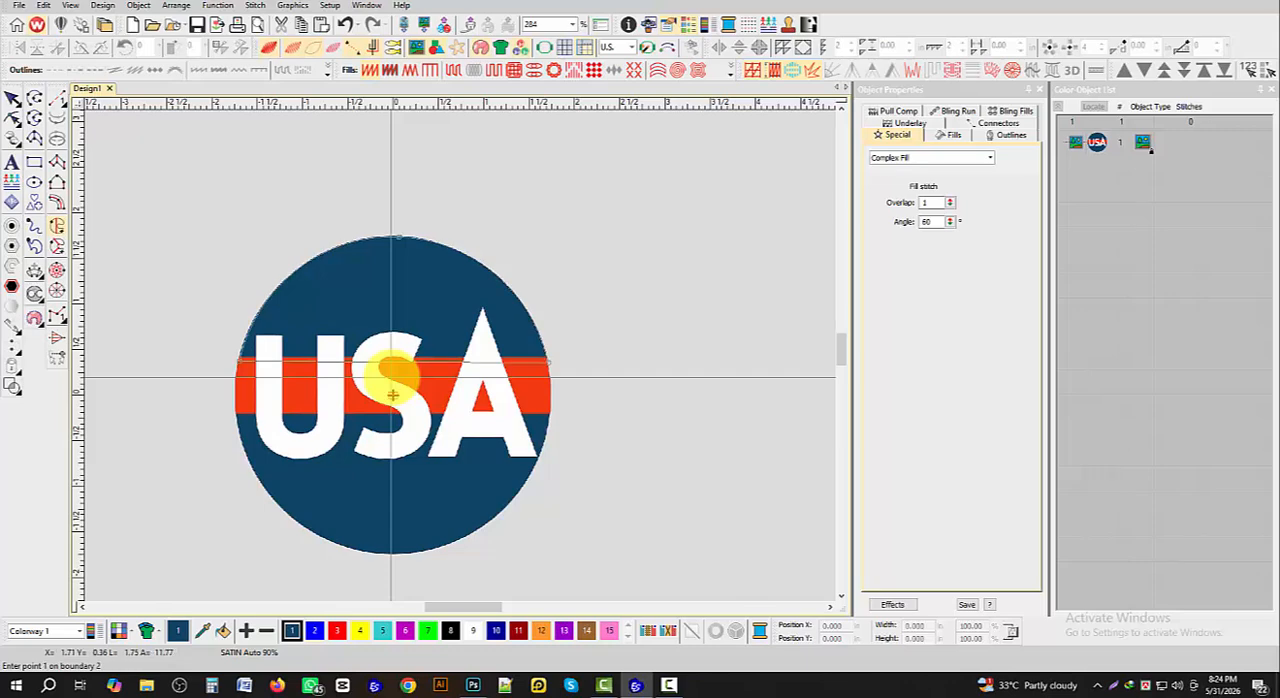
key("Return")
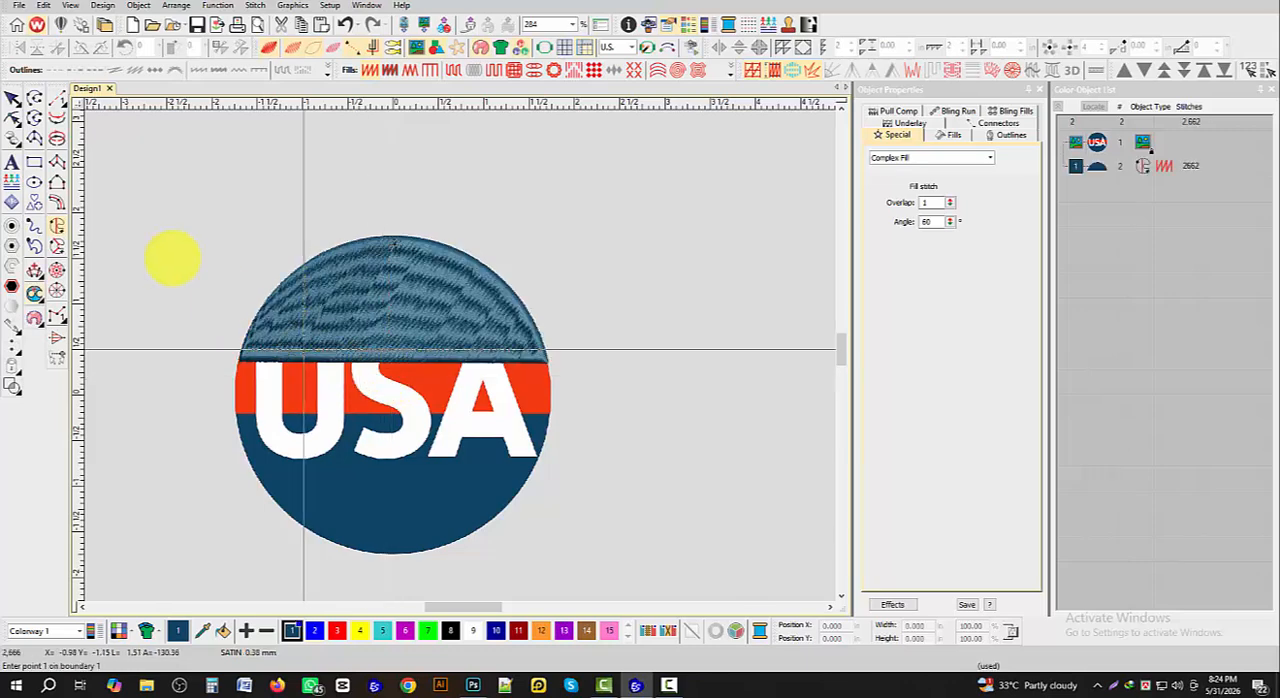
- Change the upper blue section's fill to Tatami and compare its stitches with TrueView off and on
left_click(20, 118)
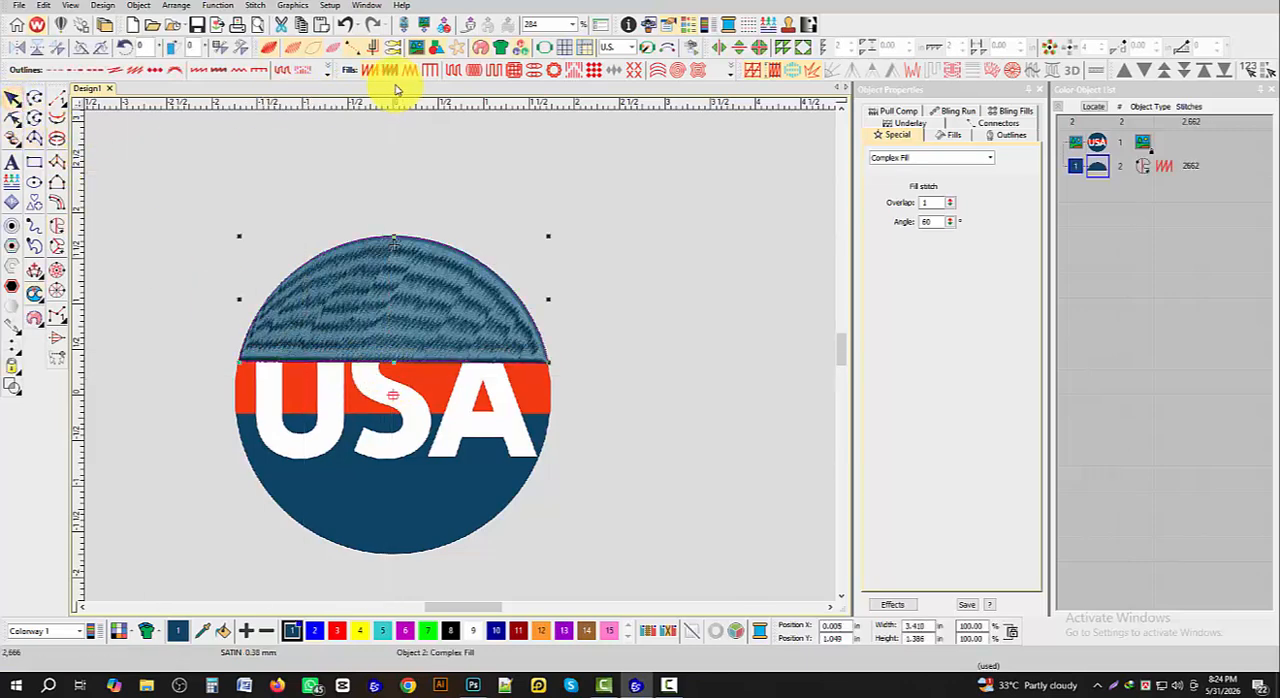
left_click(452, 71)
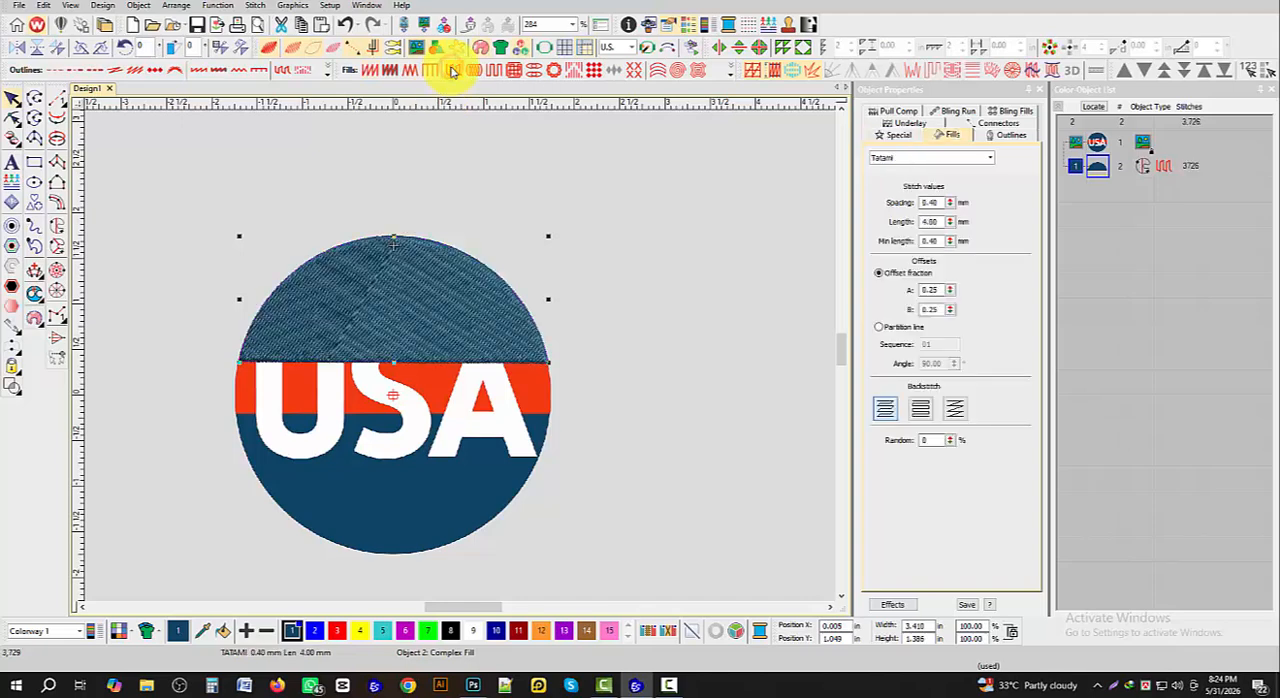
key("t")
scroll(355, 313, "up", 3)
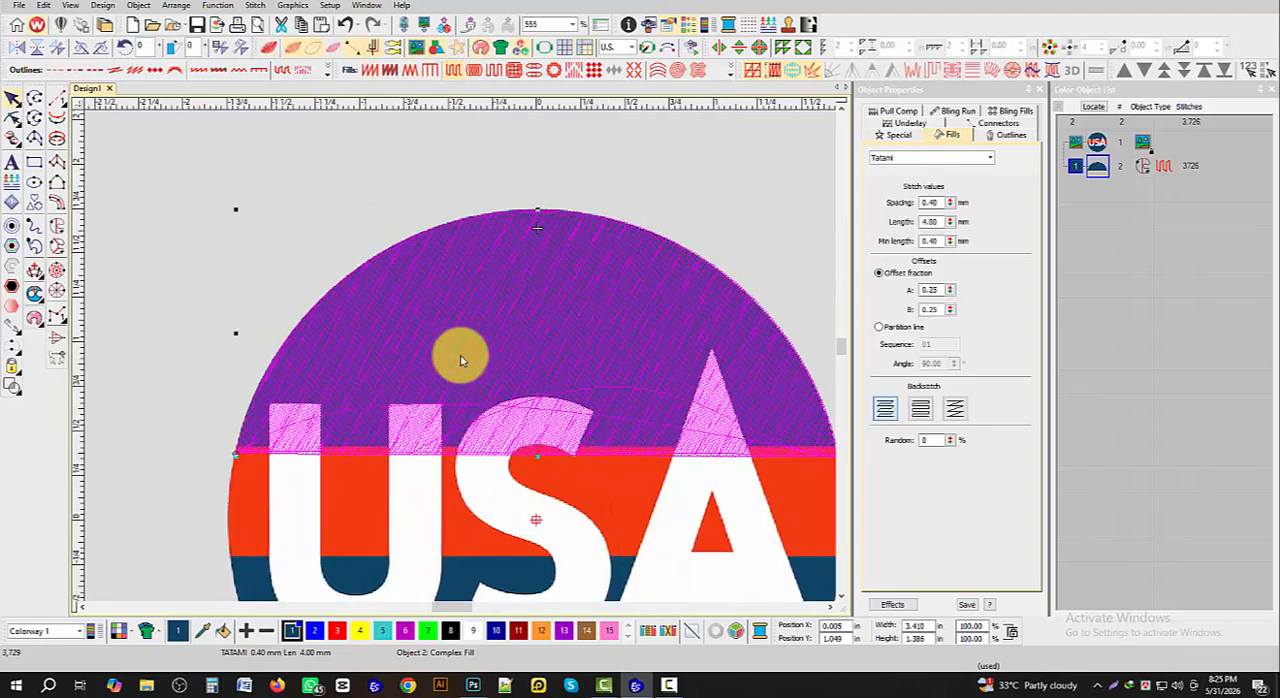
key("t")
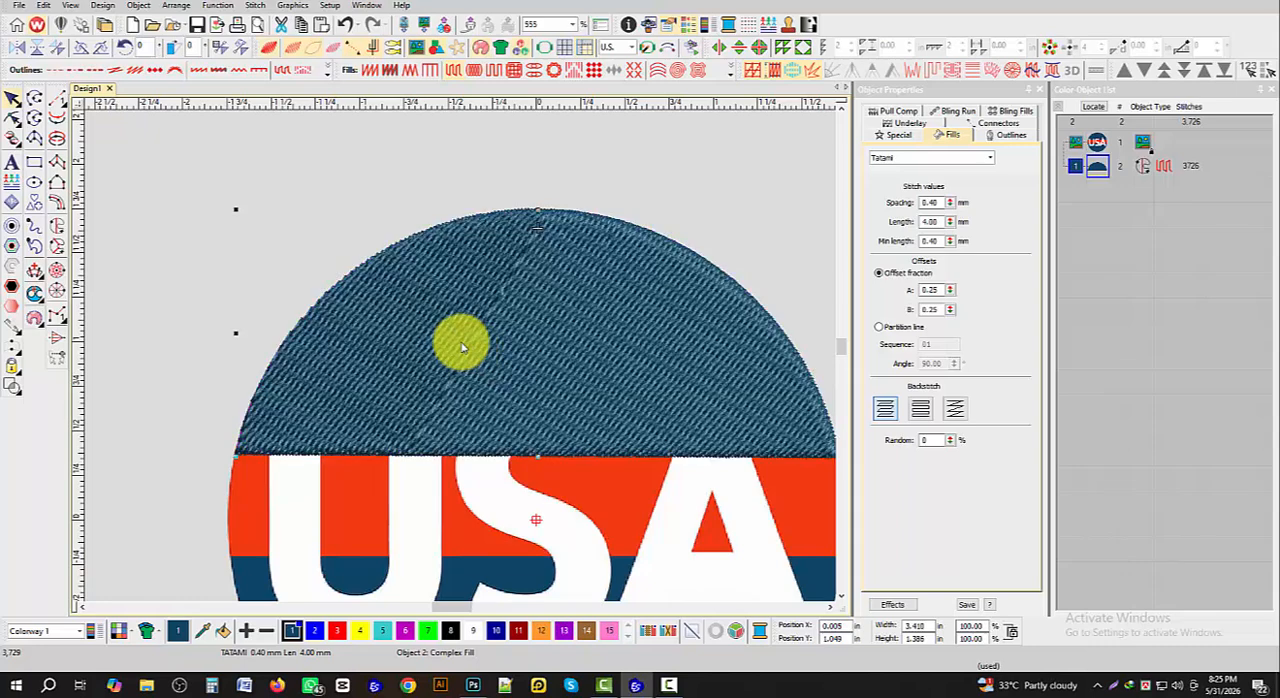
- Reshape the upper blue section: turn its stitch angle nearly vertical and move the exit point to its lower right corner
left_click(13, 119)
scroll(480, 320, "down", 3)
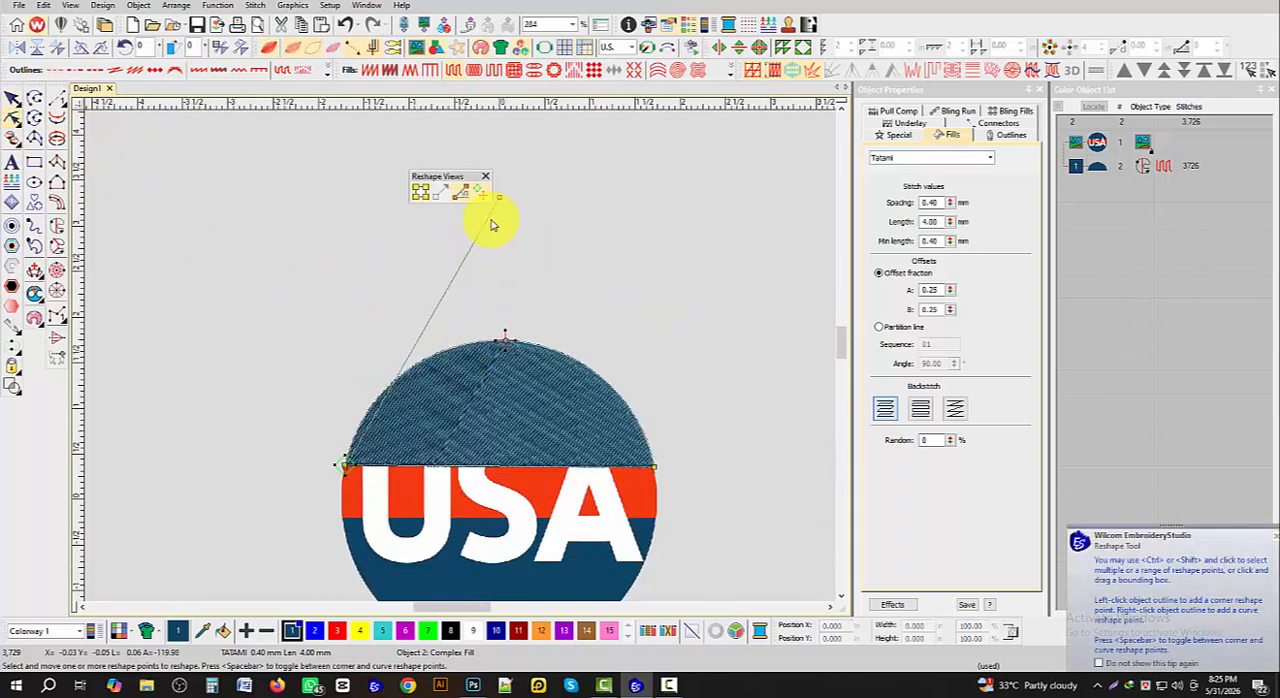
left_click_drag(505, 192, 331, 196)
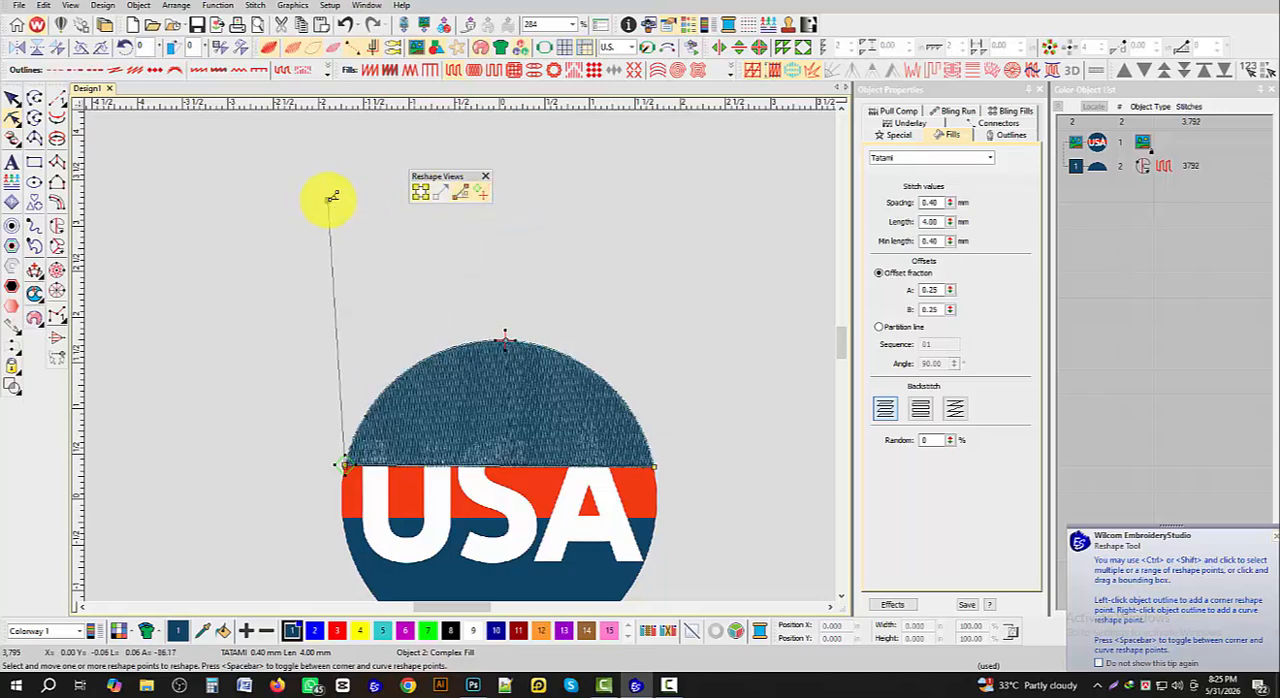
scroll(450, 330, "up", 2)
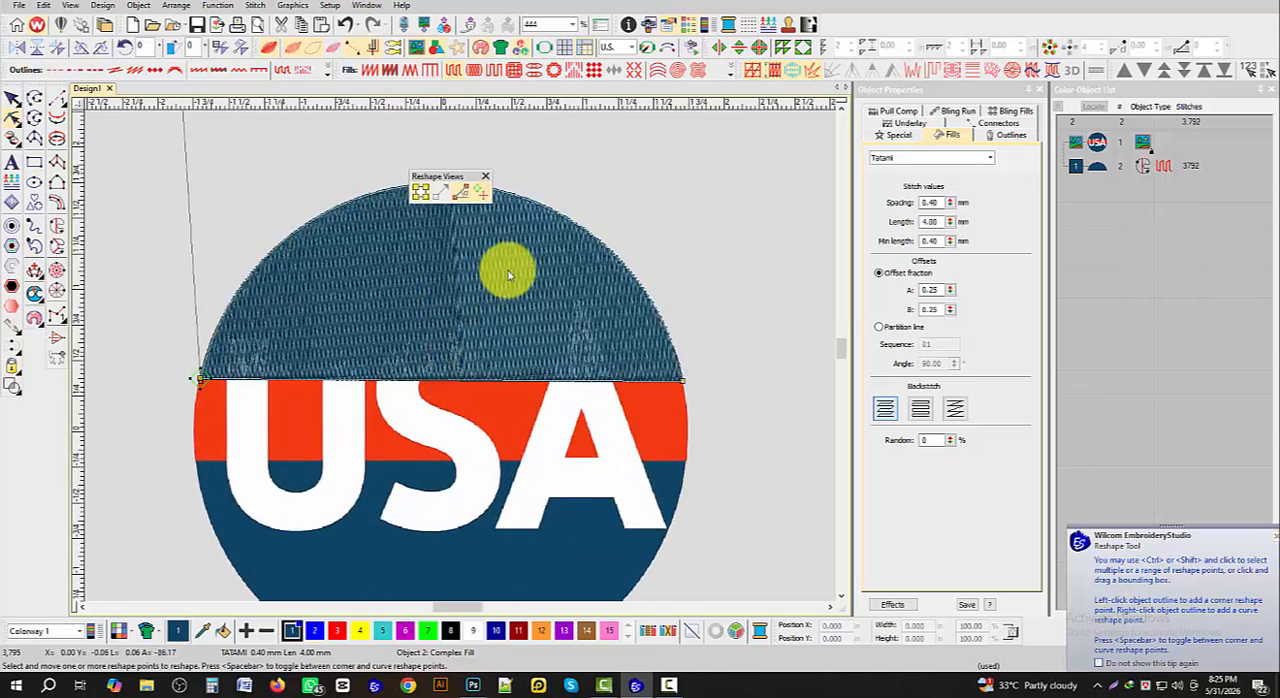
scroll(500, 285, "down", 1)
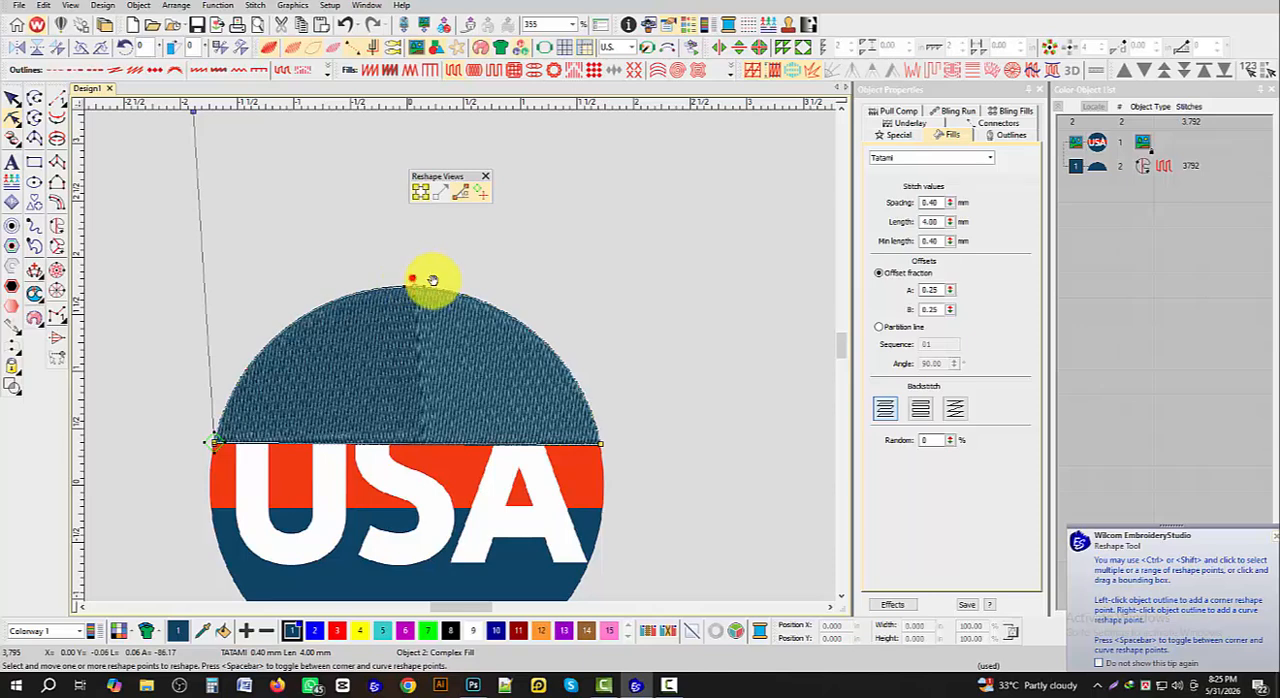
left_click_drag(599, 443, 598, 443)
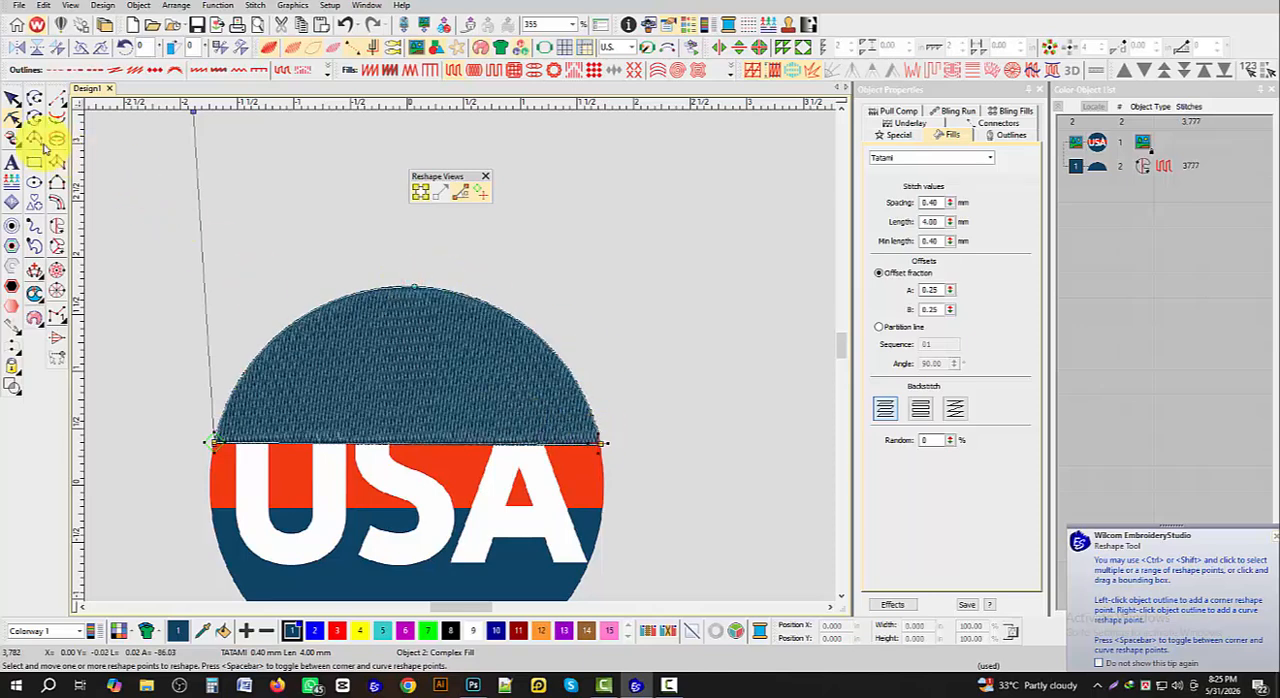
left_click(13, 100)
left_click(331, 174)
- Digitize the circle's lower blue section as a Complex Fill, following the bottom arc and slightly overlapping the red band
scroll(224, 378, "down", 1)
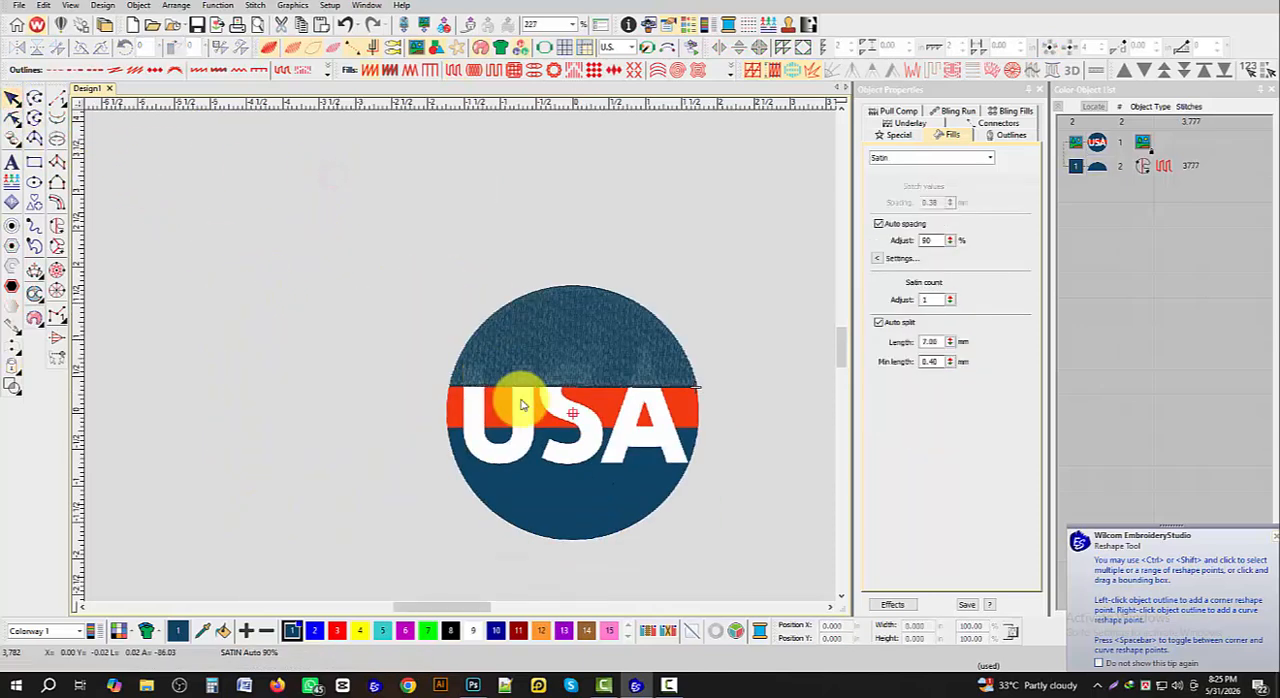
scroll(540, 445, "up", 1)
scroll(514, 337, "up", 2)
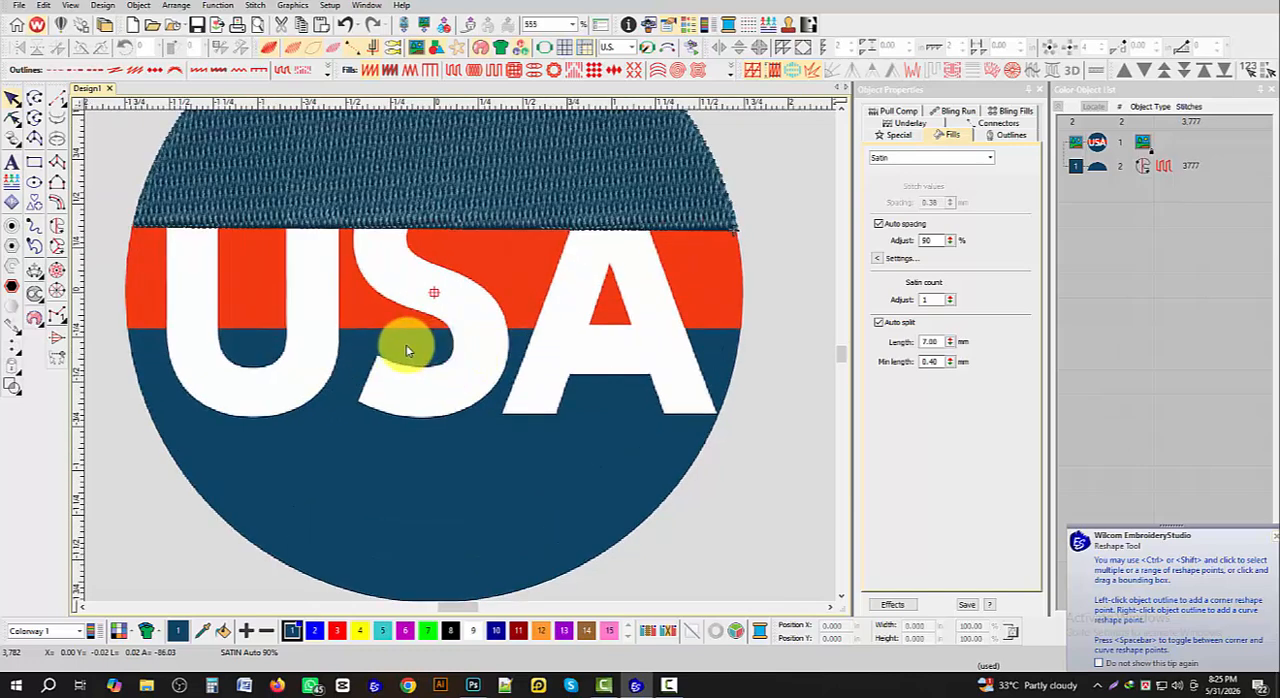
left_click(57, 226)
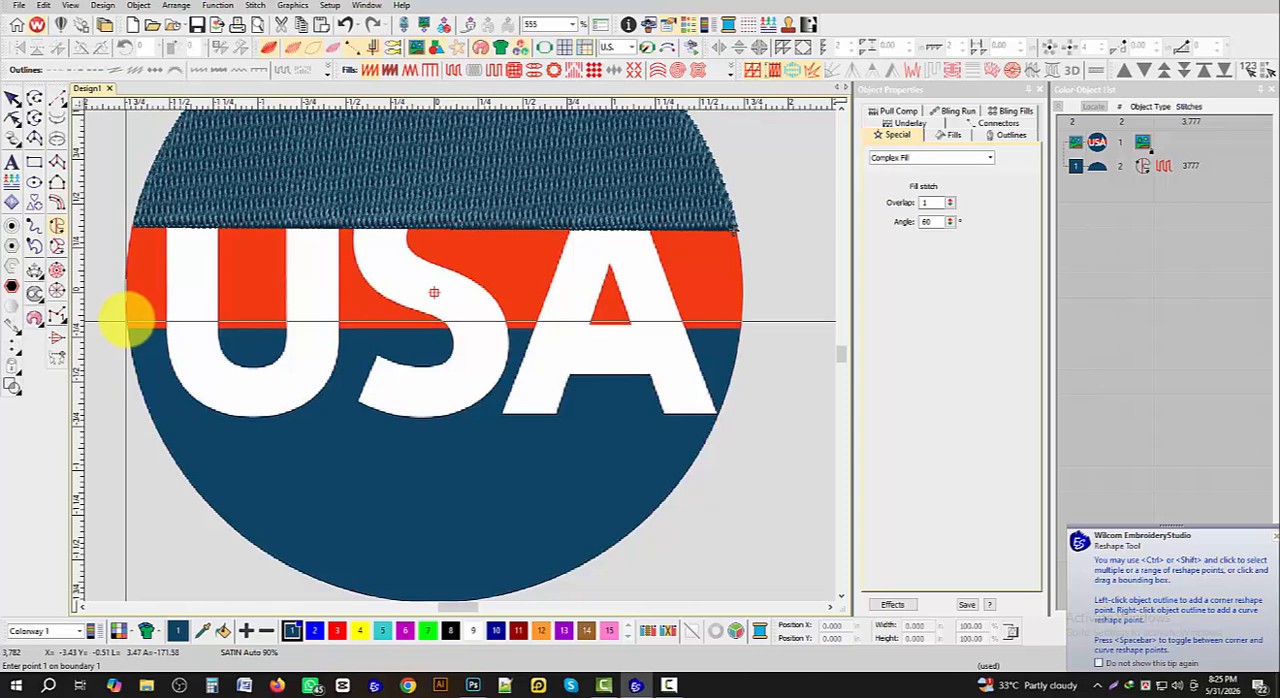
left_click(126, 322)
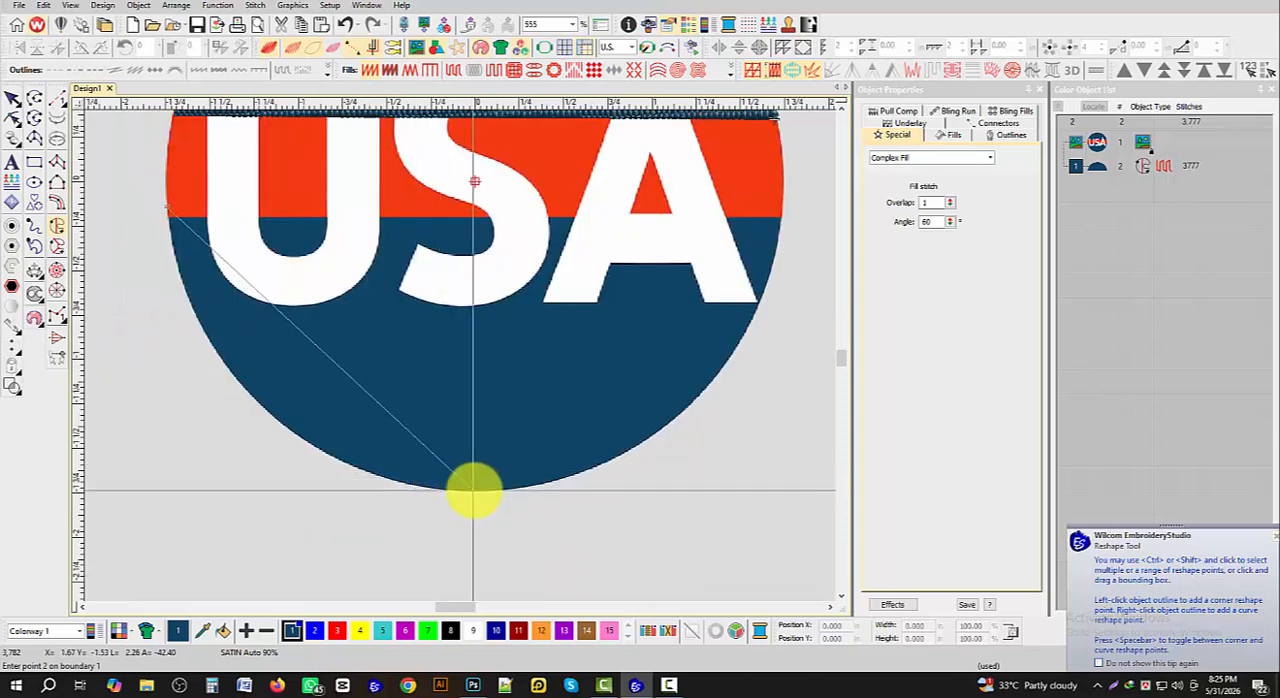
left_click(474, 491)
scroll(474, 491, "down", 4)
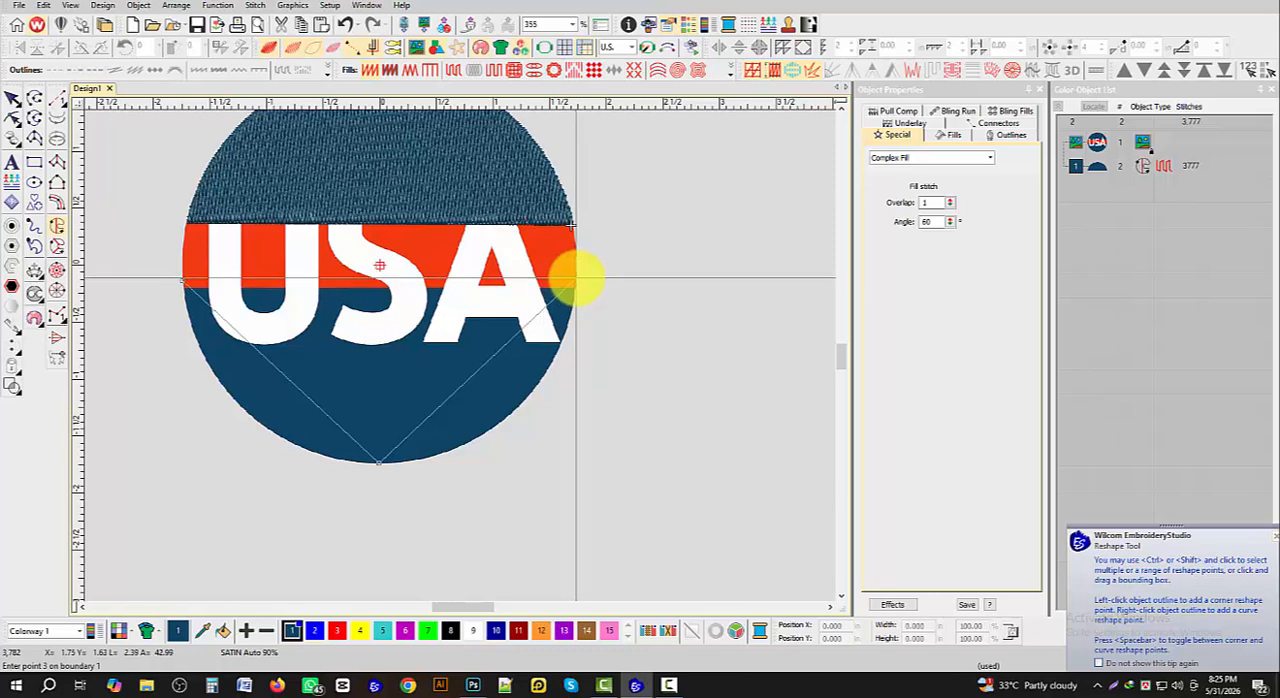
left_click(576, 277)
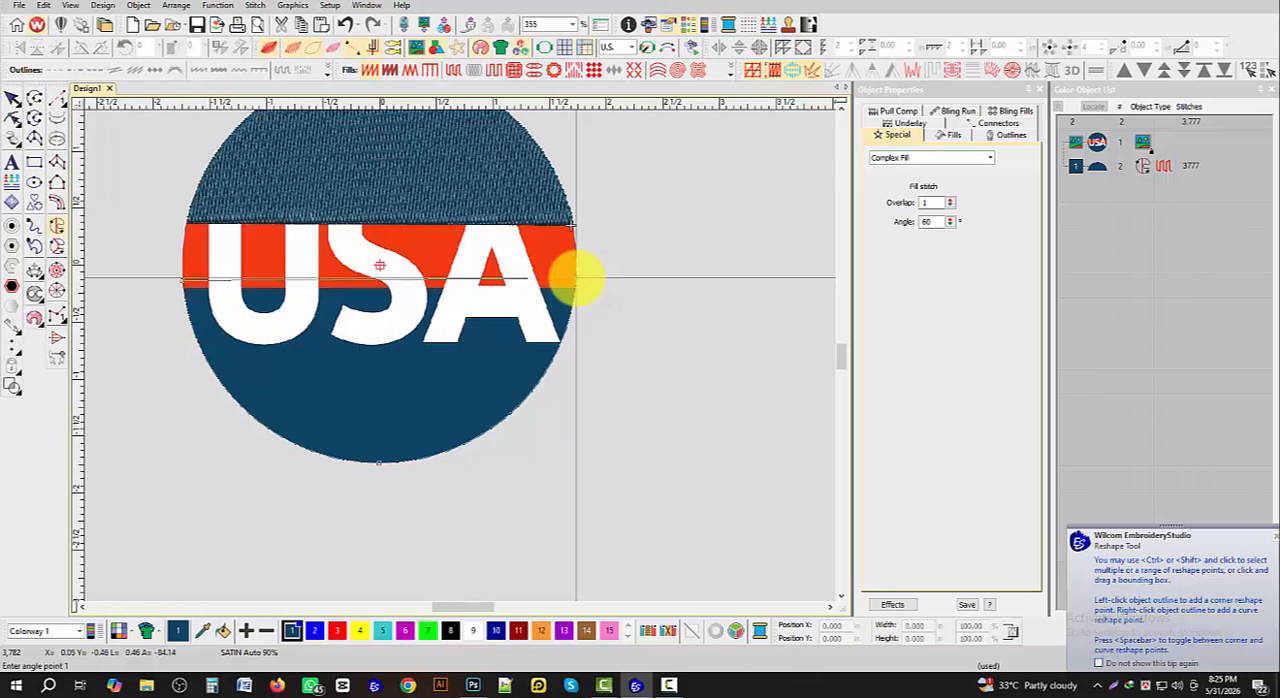
key("Return")
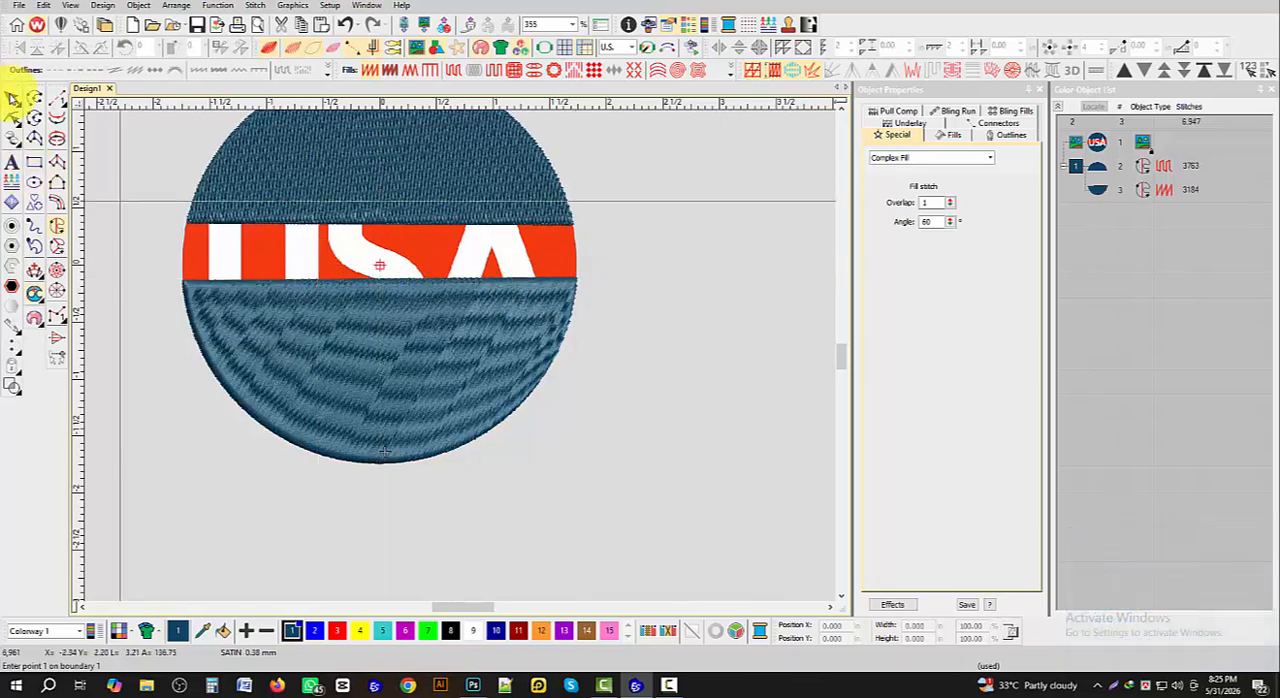
- Change the lower blue section's fill to Tatami and turn its stitch angle nearly vertical
left_click(12, 97)
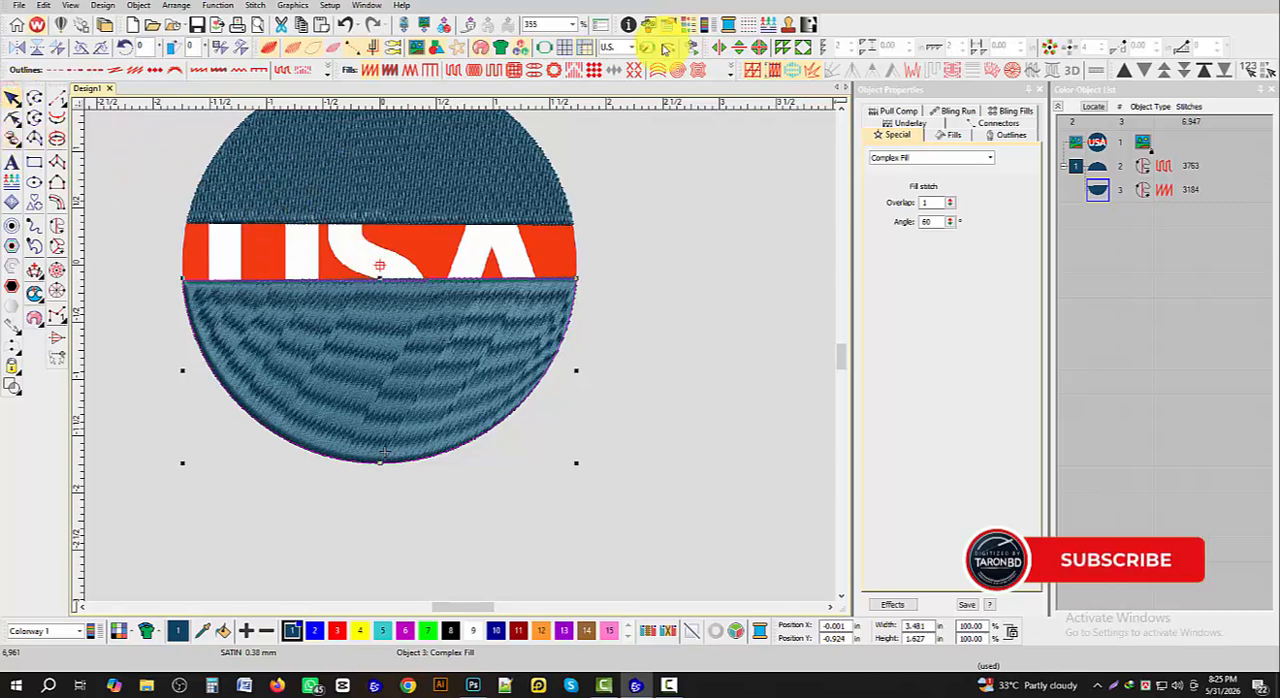
left_click(452, 70)
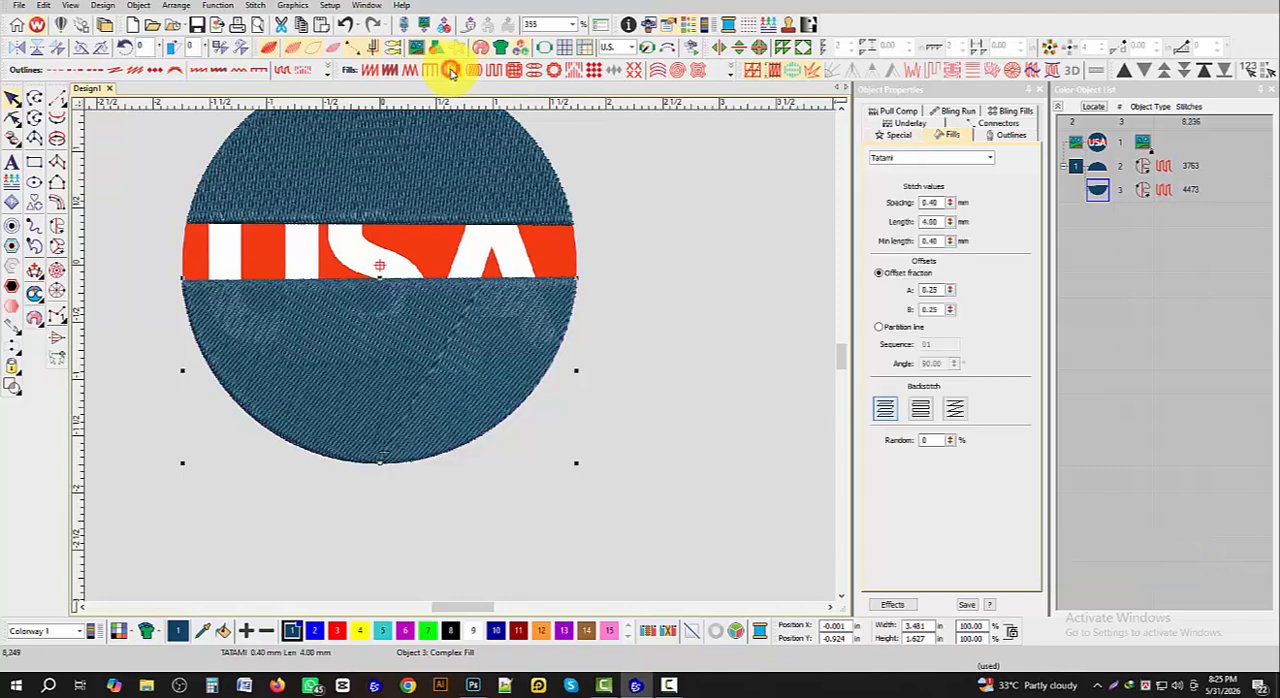
left_click(11, 116)
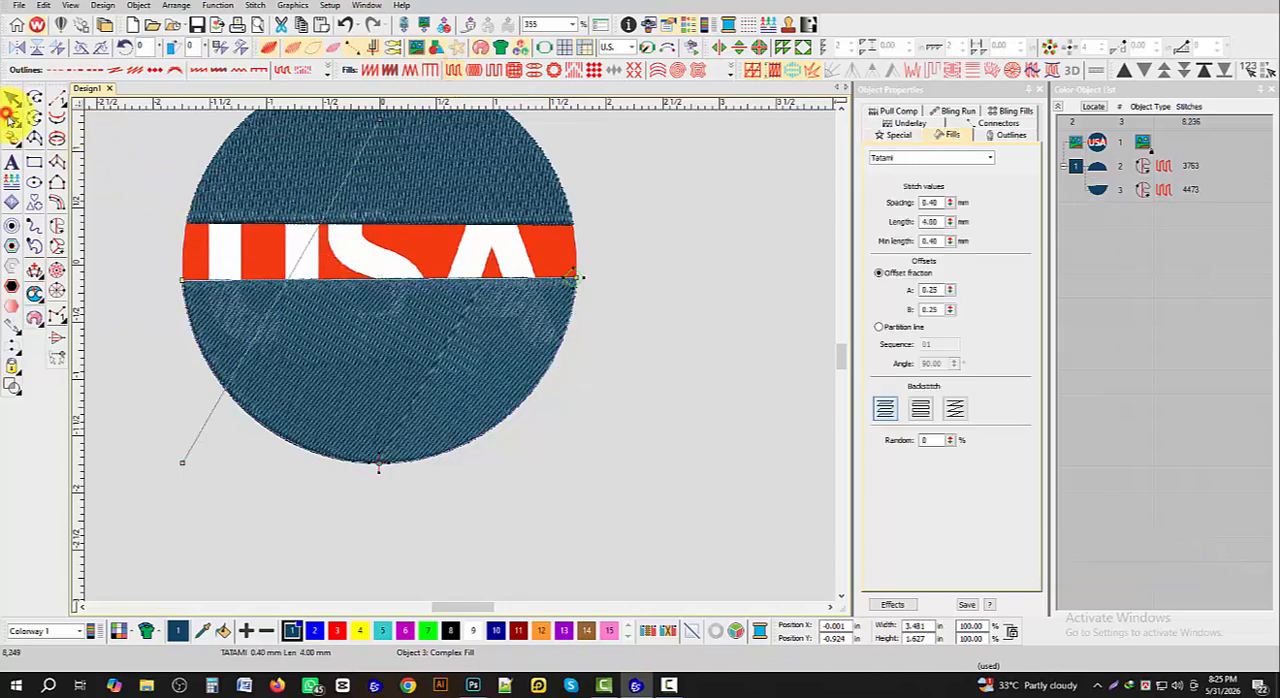
left_click_drag(186, 462, 400, 486)
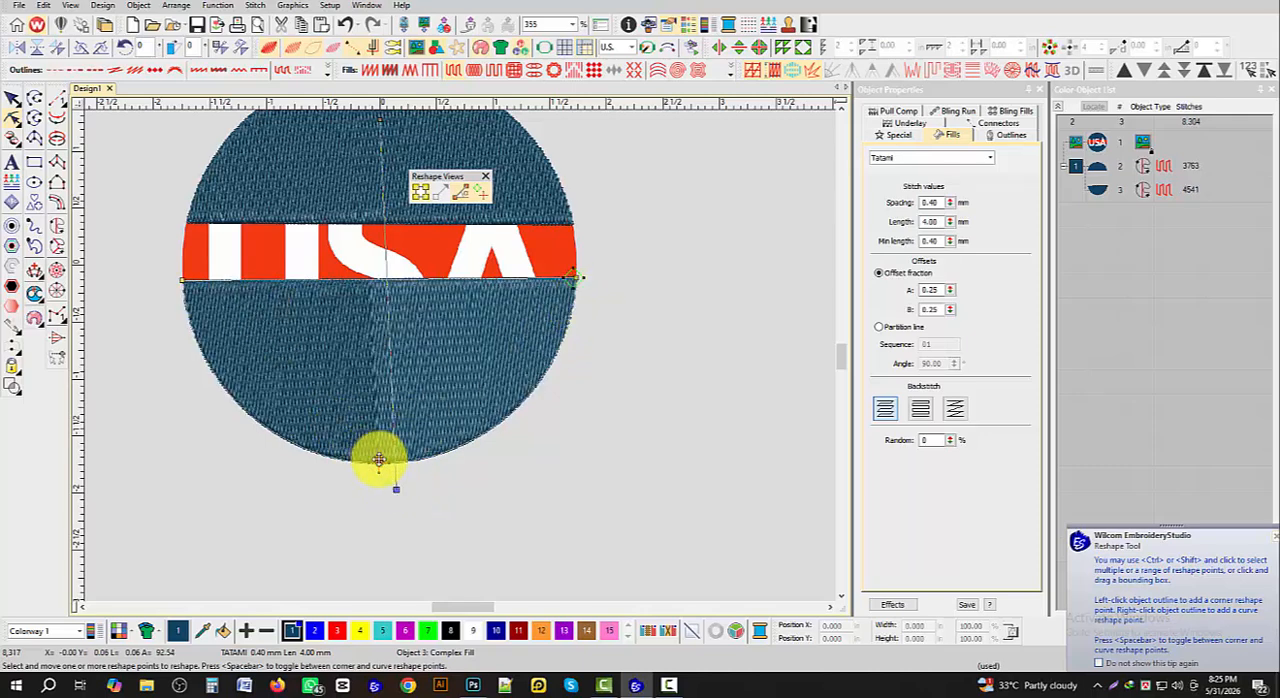
- Move the lower blue section's exit point to its upper left corner and finish reshaping
left_click_drag(379, 461, 200, 355)
key("ctrl+z")
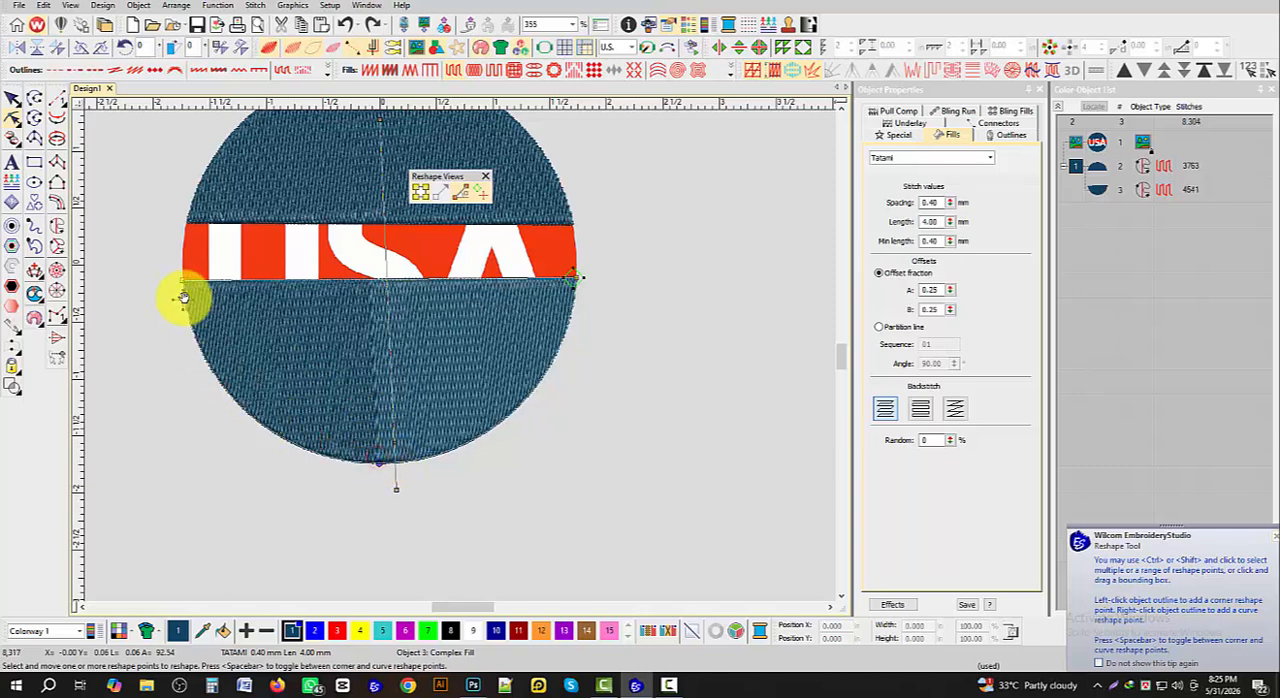
left_click_drag(183, 283, 184, 284)
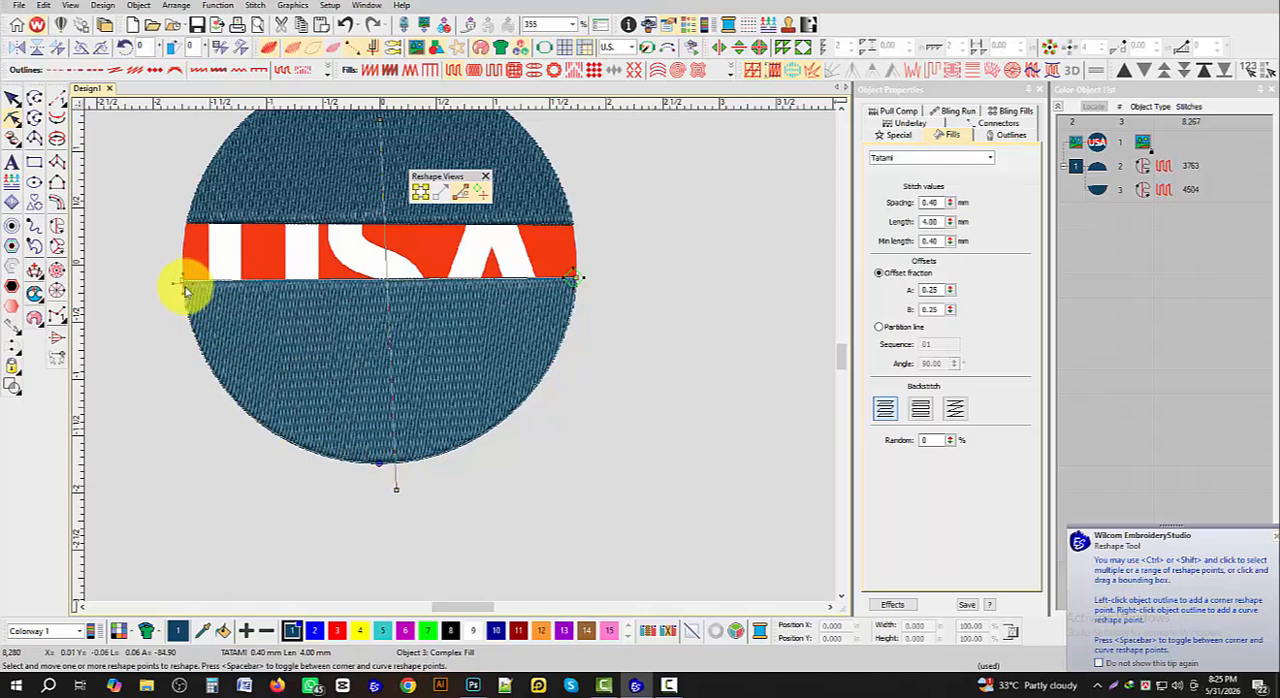
left_click(10, 101)
left_click(651, 217)
scroll(460, 357, "down", 2)
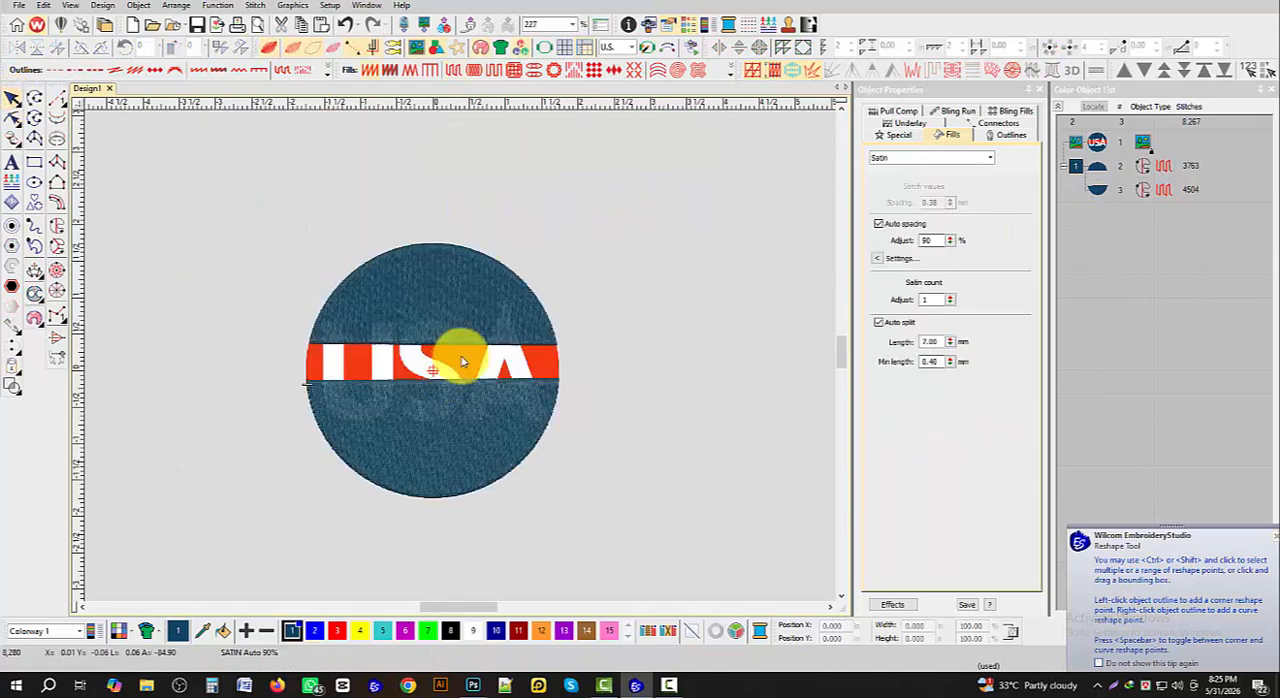
scroll(460, 357, "up", 1)
- Hide both blue Tatami sections to uncover the logo artwork
left_click(1097, 165)
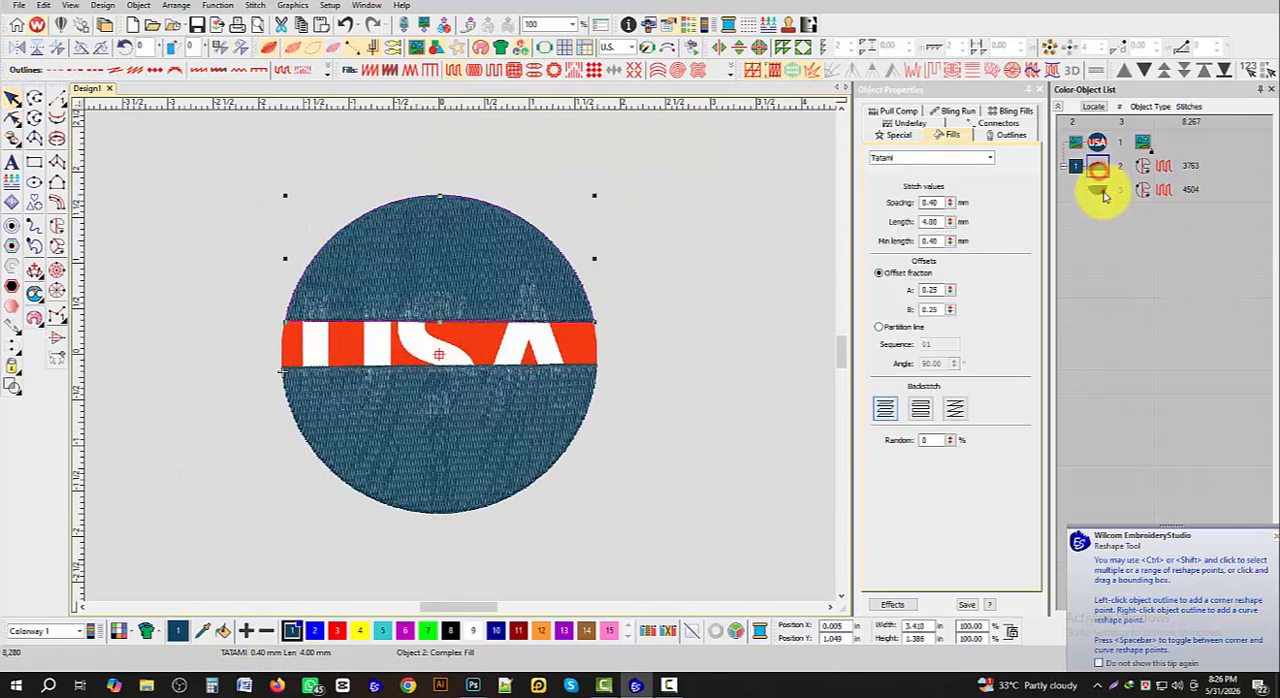
left_click(1102, 190, "shift")
right_click(1104, 168)
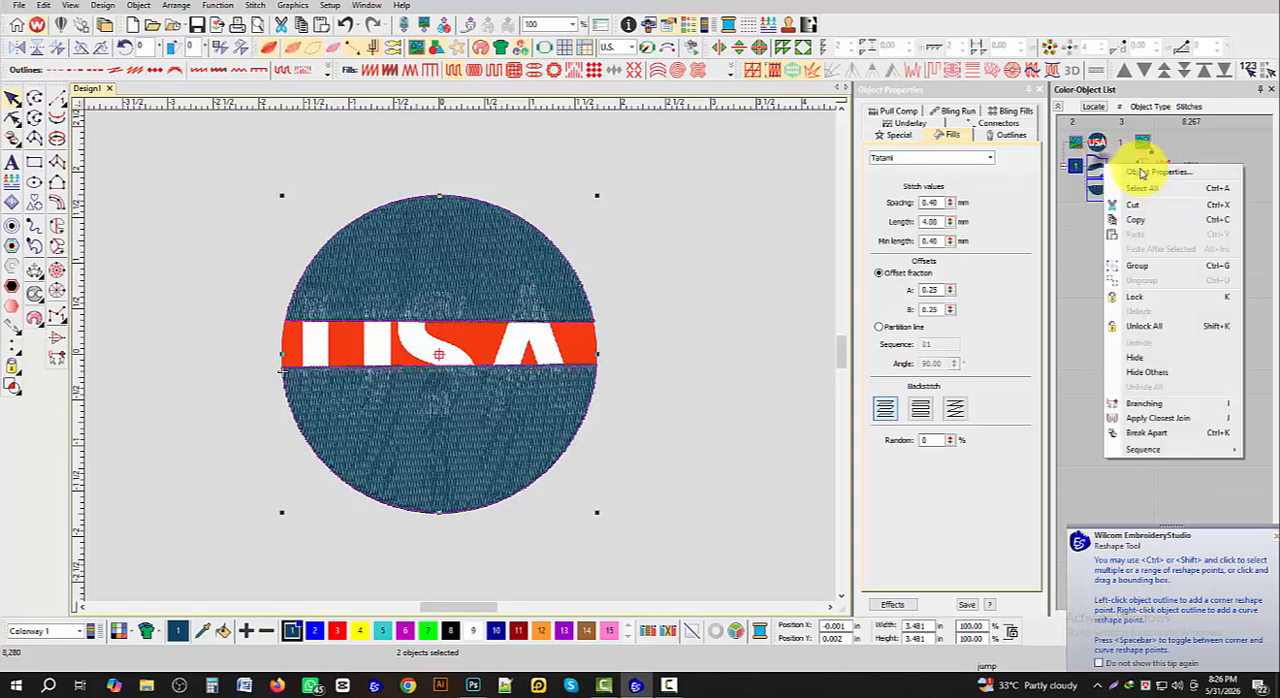
left_click(1140, 359)
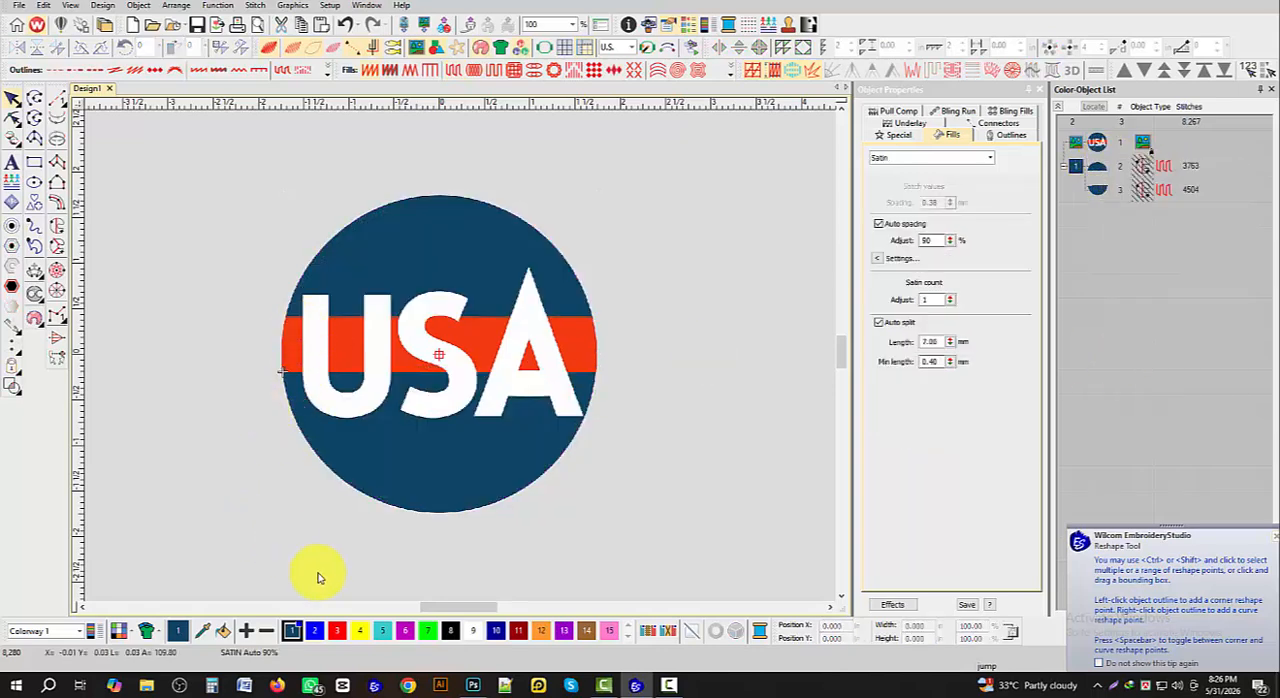
- Switch to Photoshop, sample the logo's red band for its RGB values, and return to Wilcom EmbroideryStudio
left_click(473, 686)
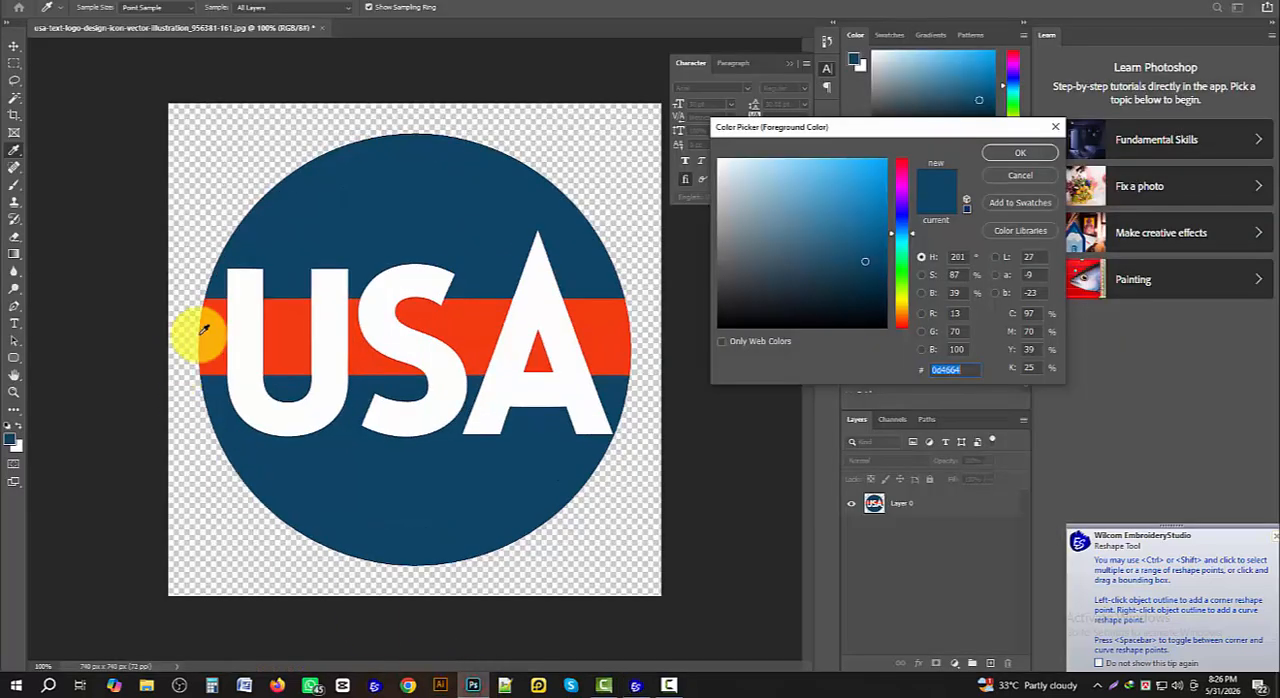
left_click(471, 329)
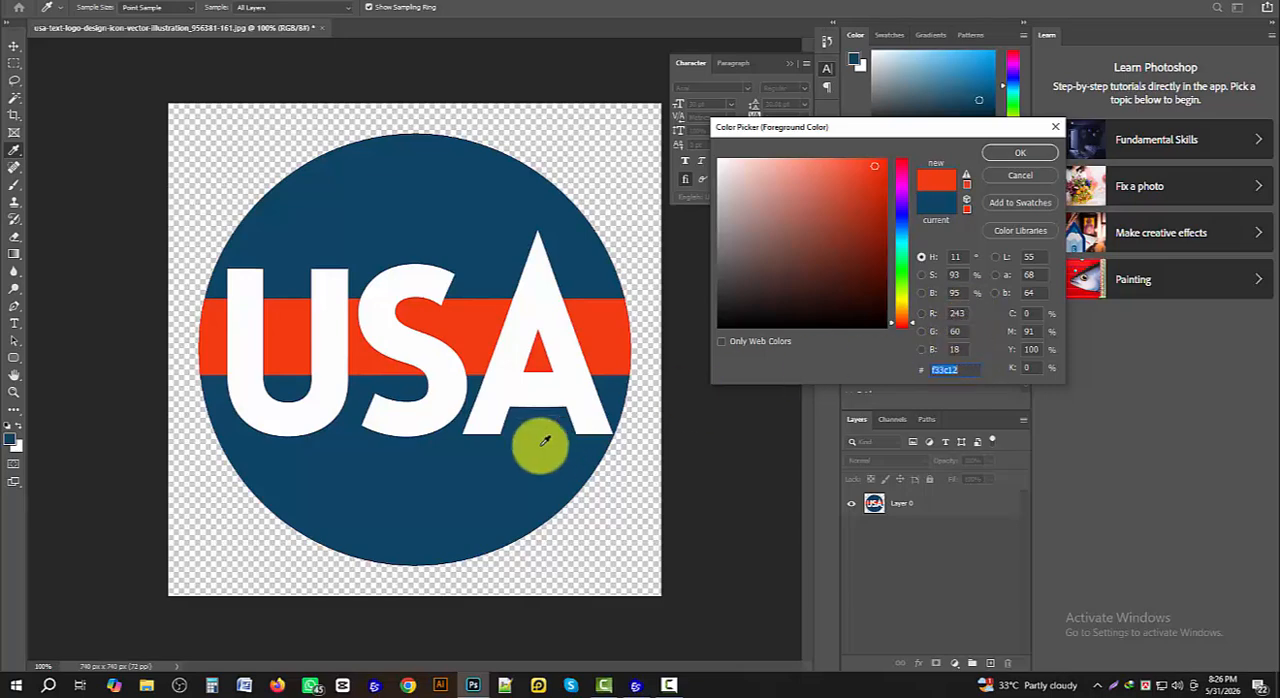
left_click(636, 686)
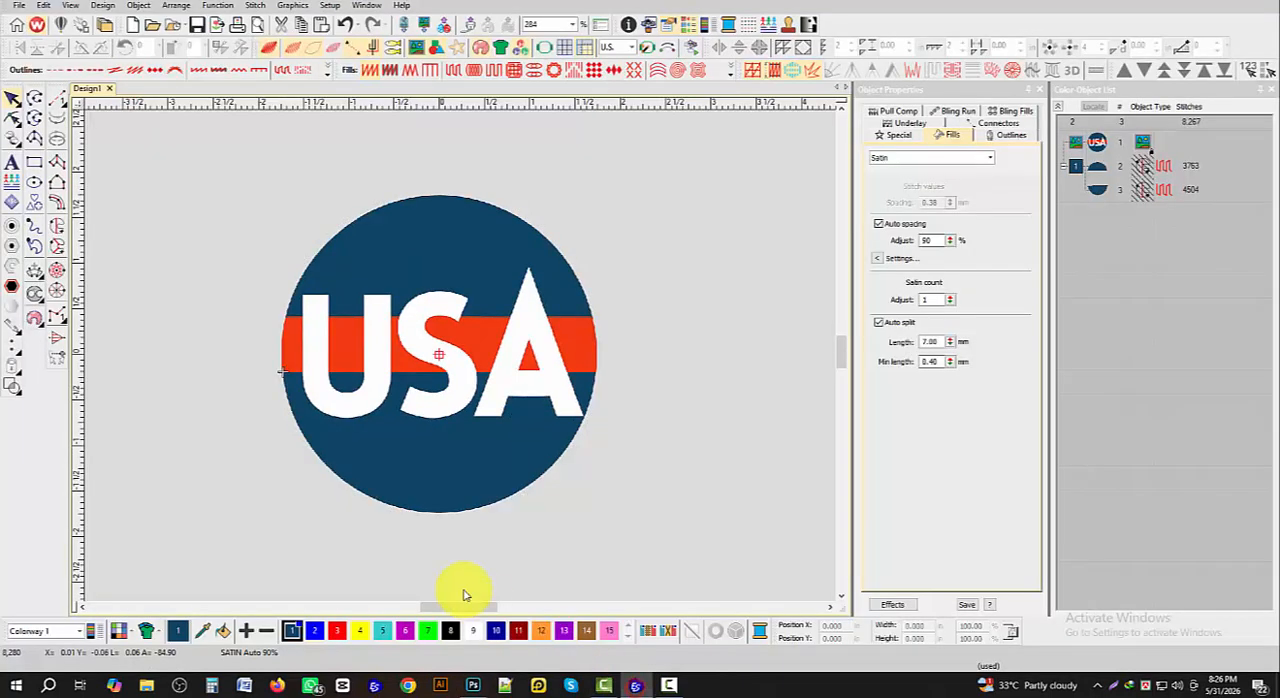
- Set color 2 to custom RGB 243, 60, 18, clear its name, and apply the color edit
double_click(314, 630)
left_click(628, 300)
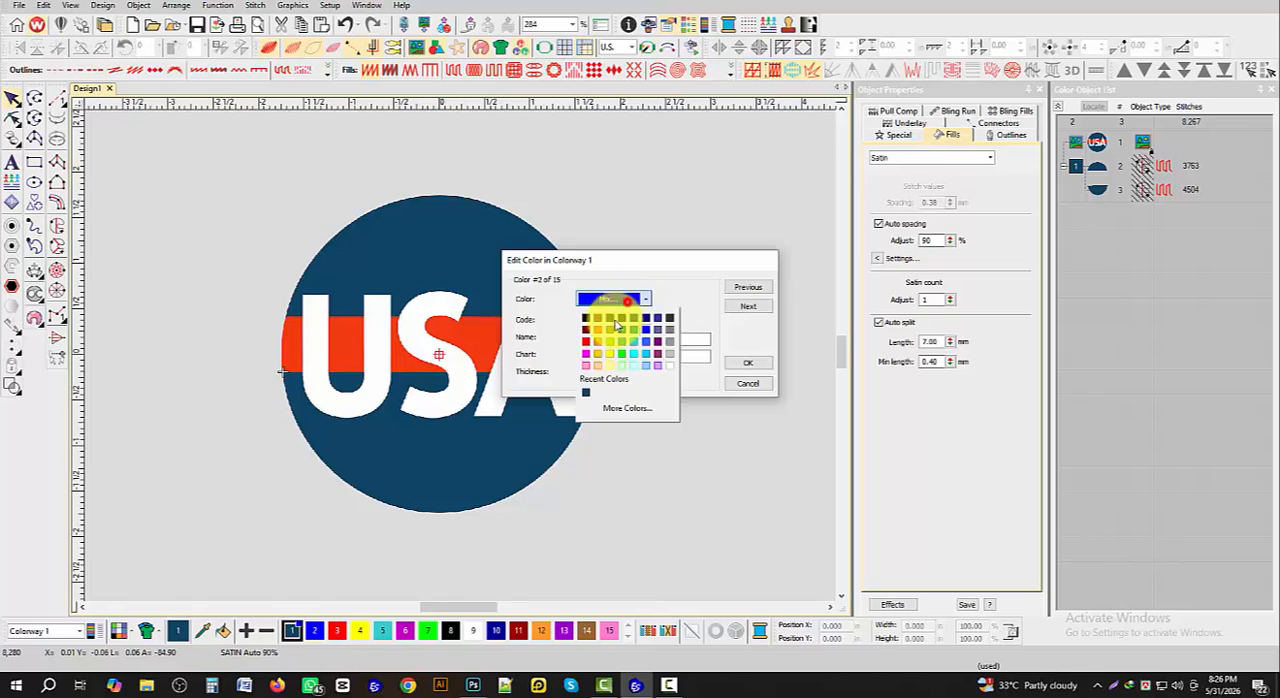
left_click(627, 409)
left_click(586, 234)
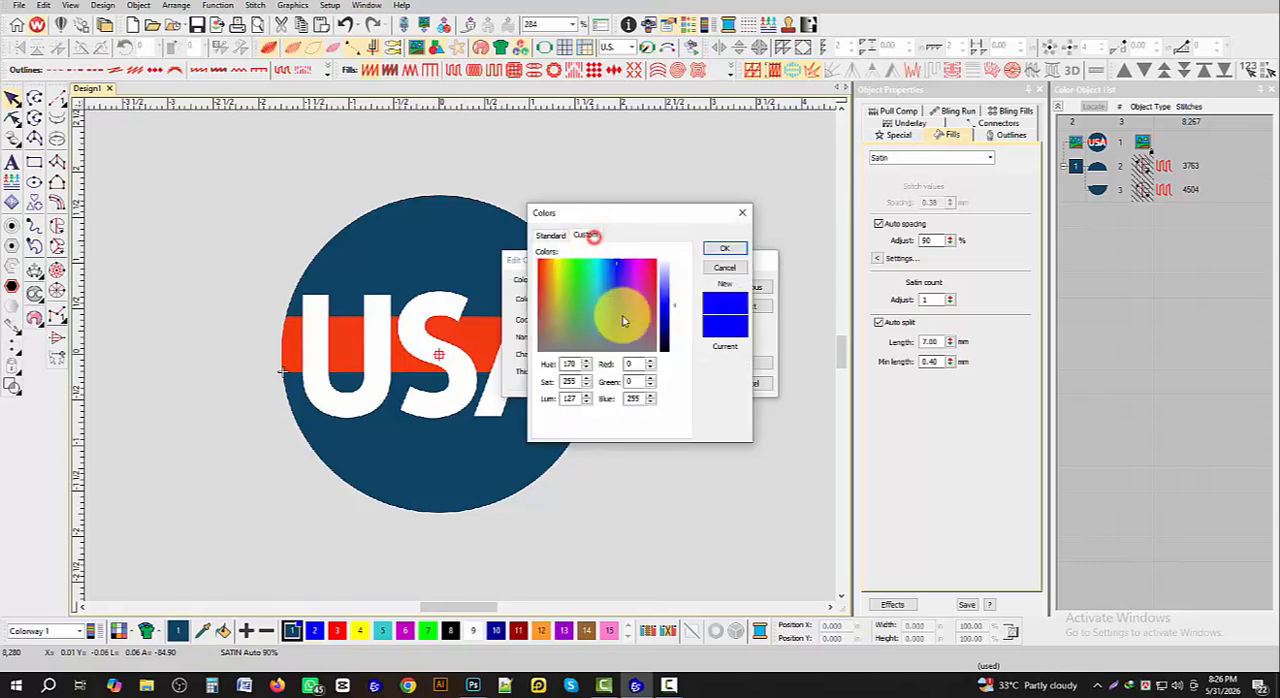
left_click(637, 363)
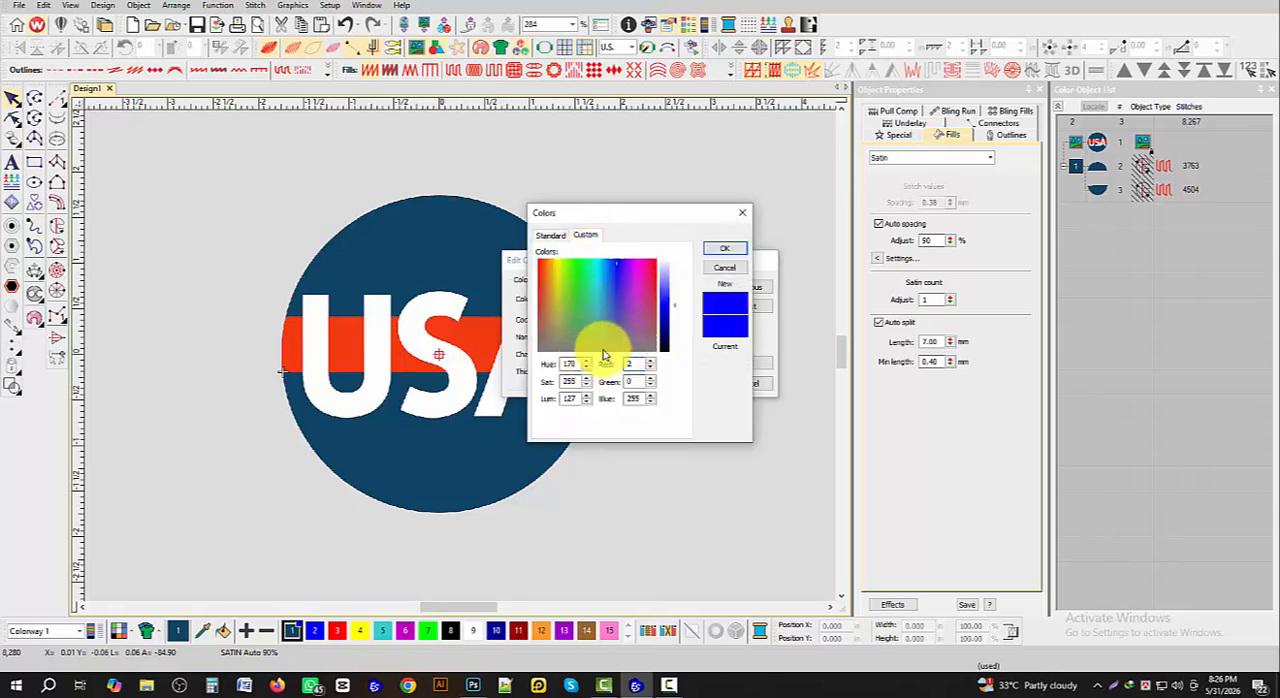
left_click(646, 379)
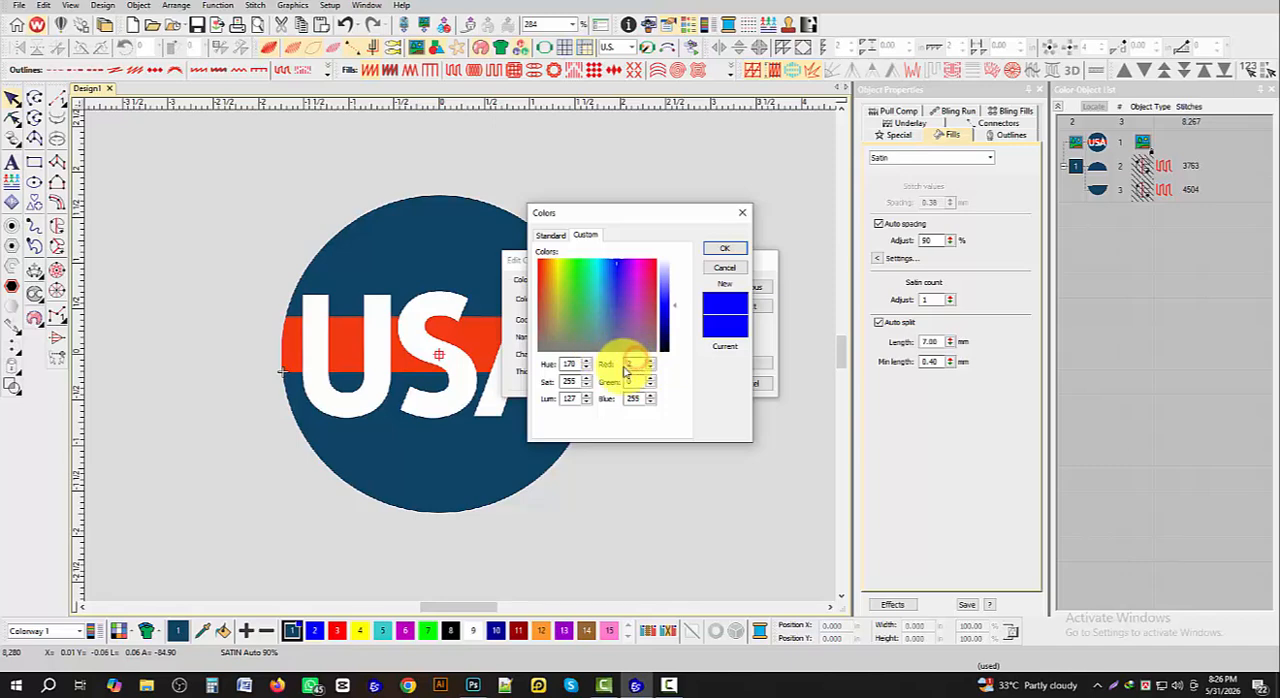
left_click(726, 249)
double_click(586, 339)
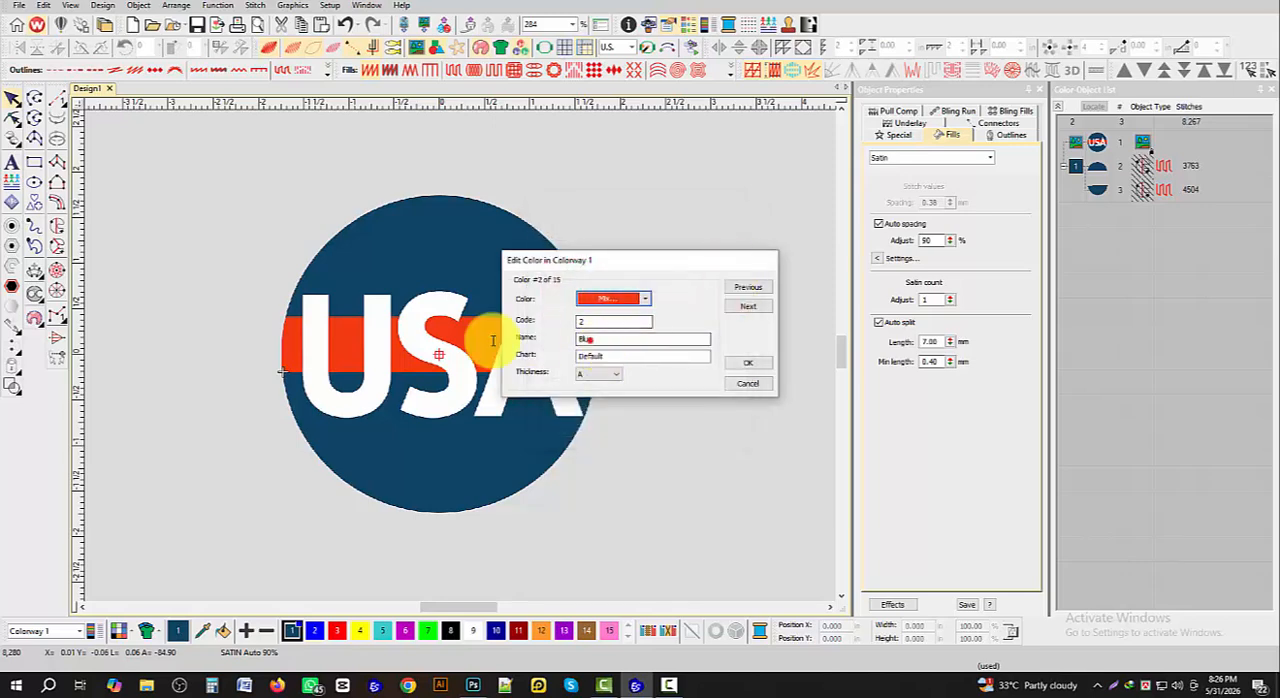
left_click(748, 363)
- Start a Complex Fill in color 2 and outline the red band's left edge along the circle from lower to upper corner
scroll(520, 347, "up", 3)
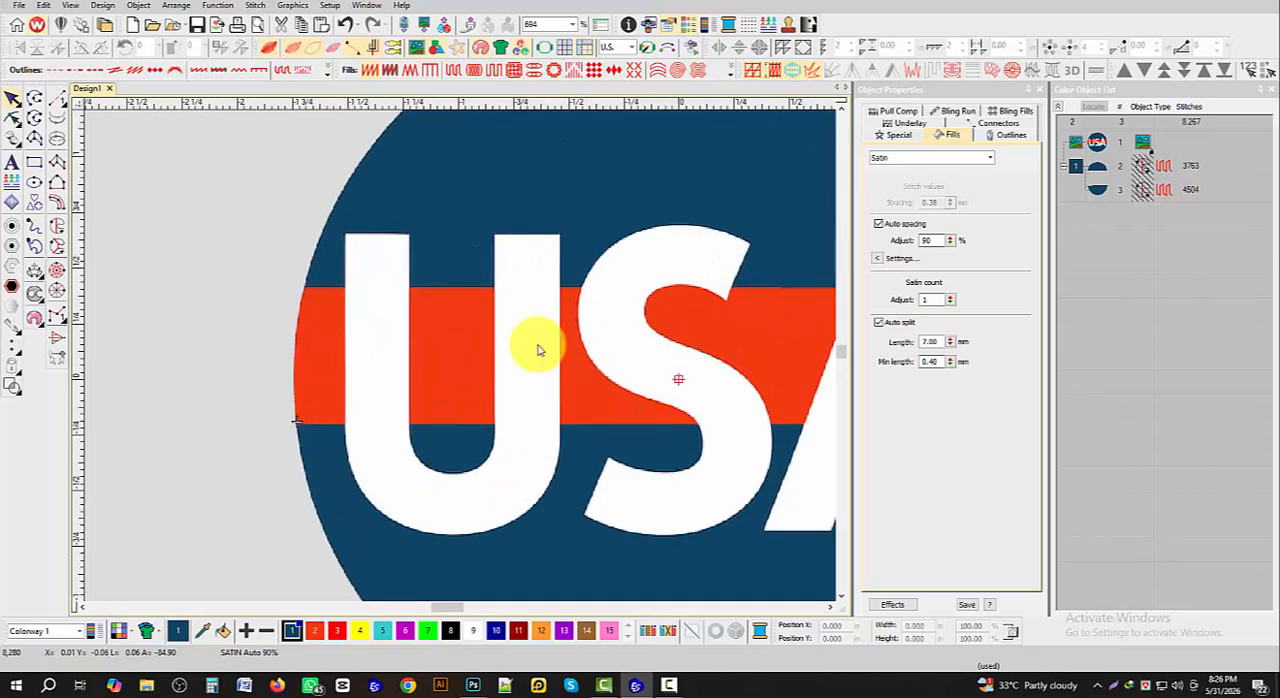
scroll(500, 349, "down", 2)
scroll(455, 352, "up", 1)
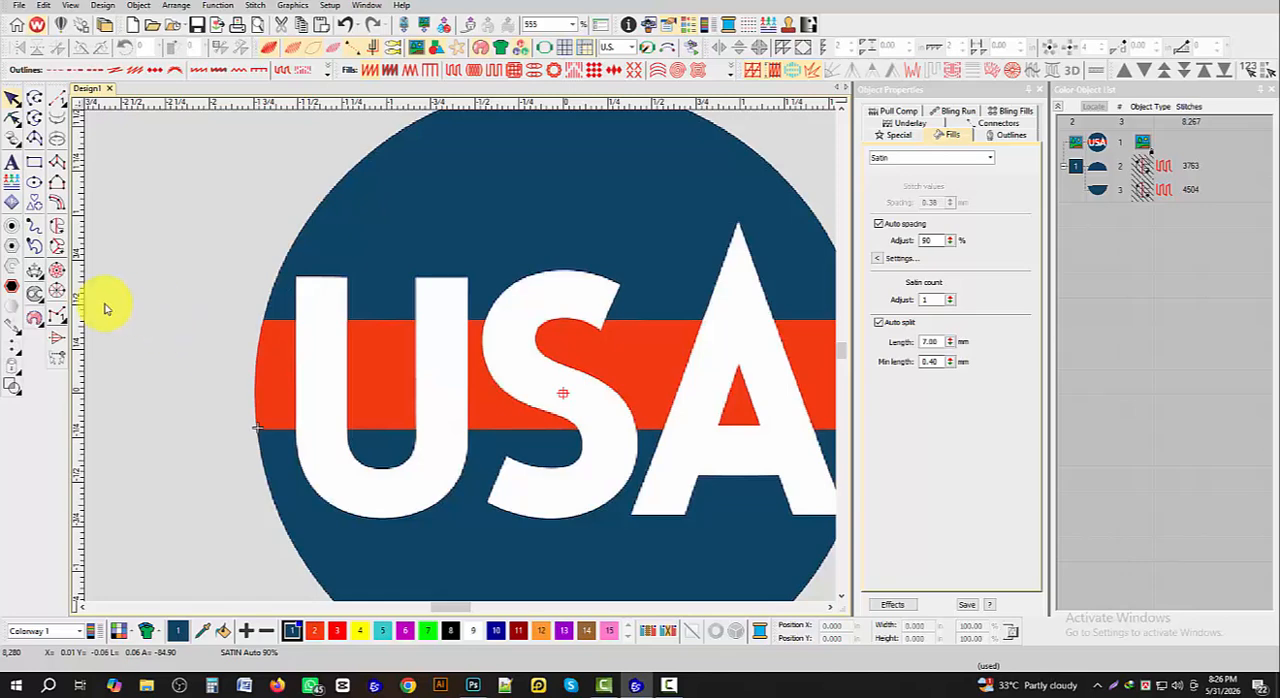
left_click(56, 228)
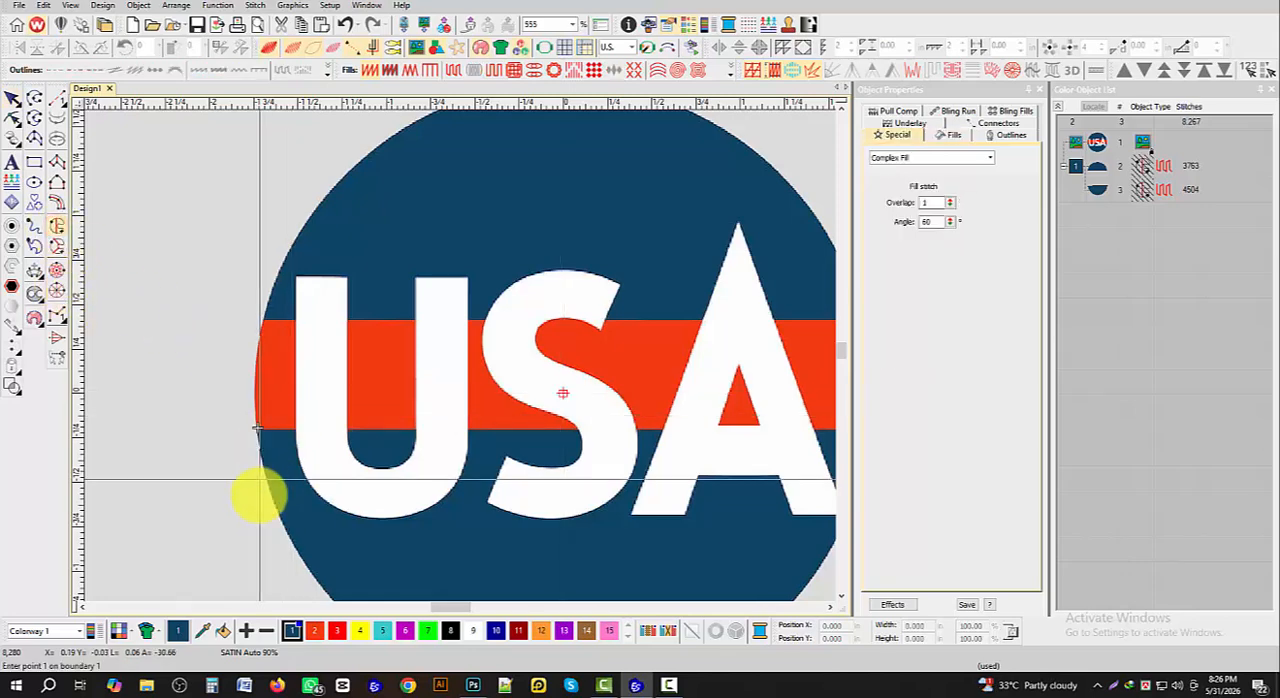
left_click(314, 631)
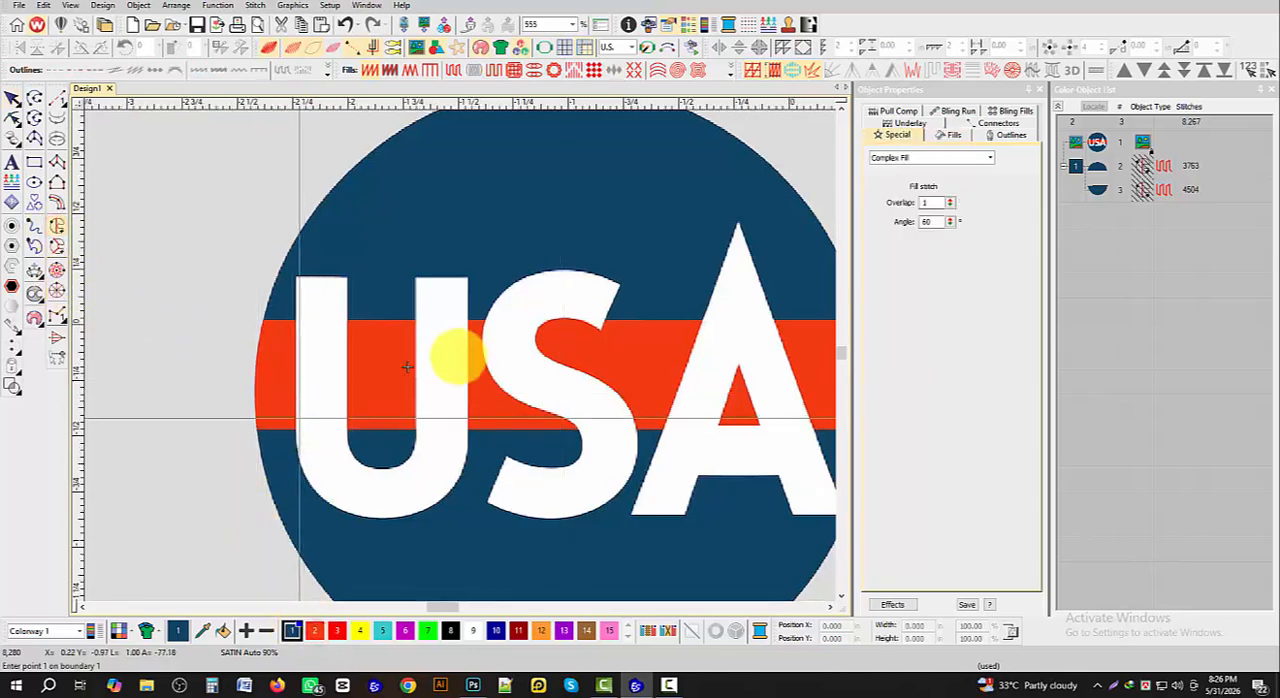
scroll(417, 369, "up", 2)
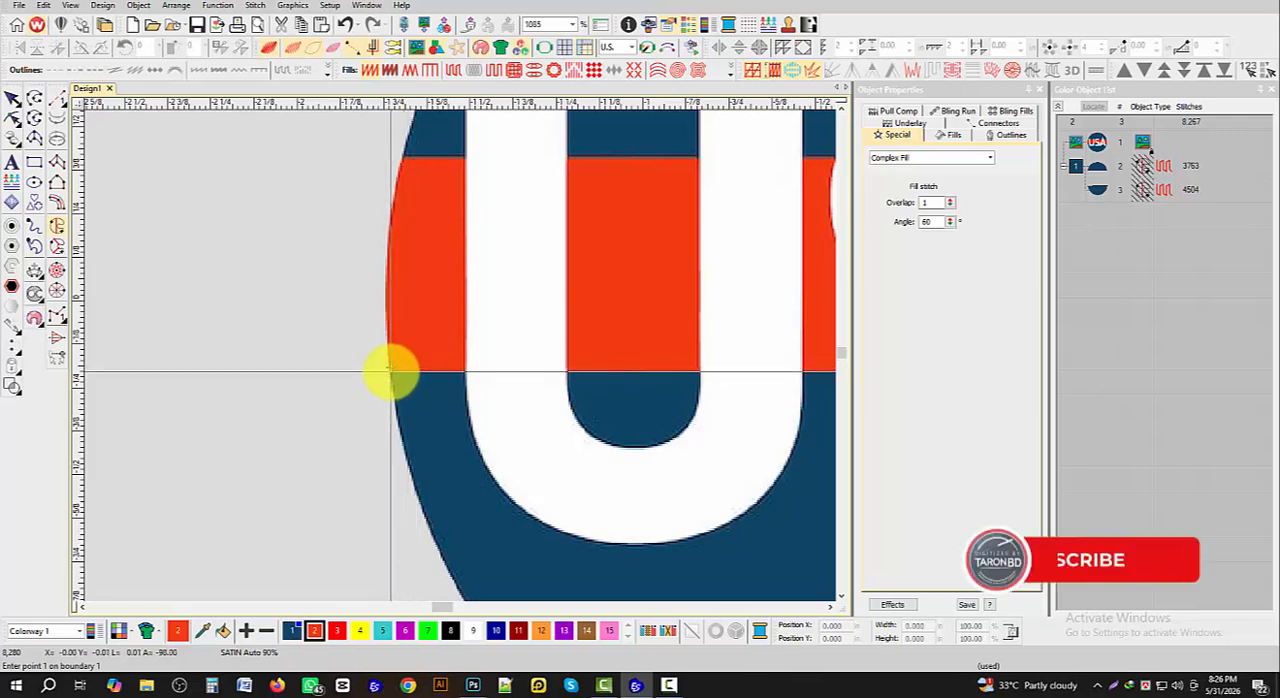
left_click(391, 369)
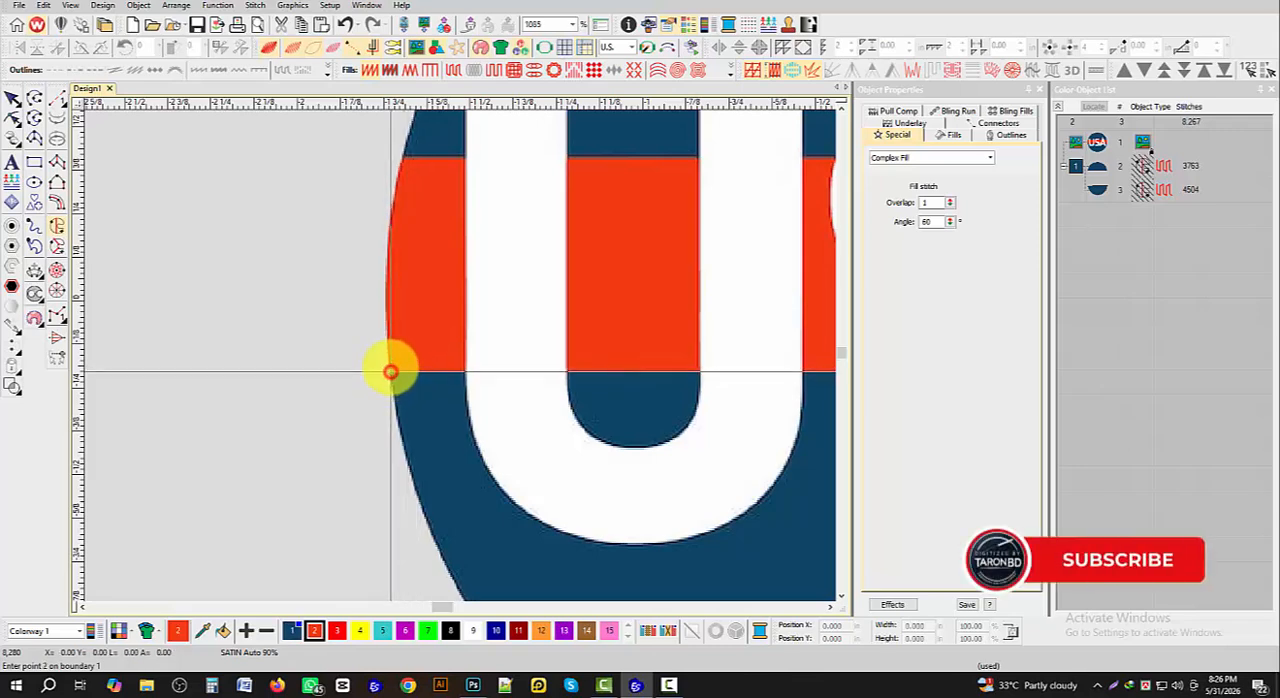
left_click(387, 253)
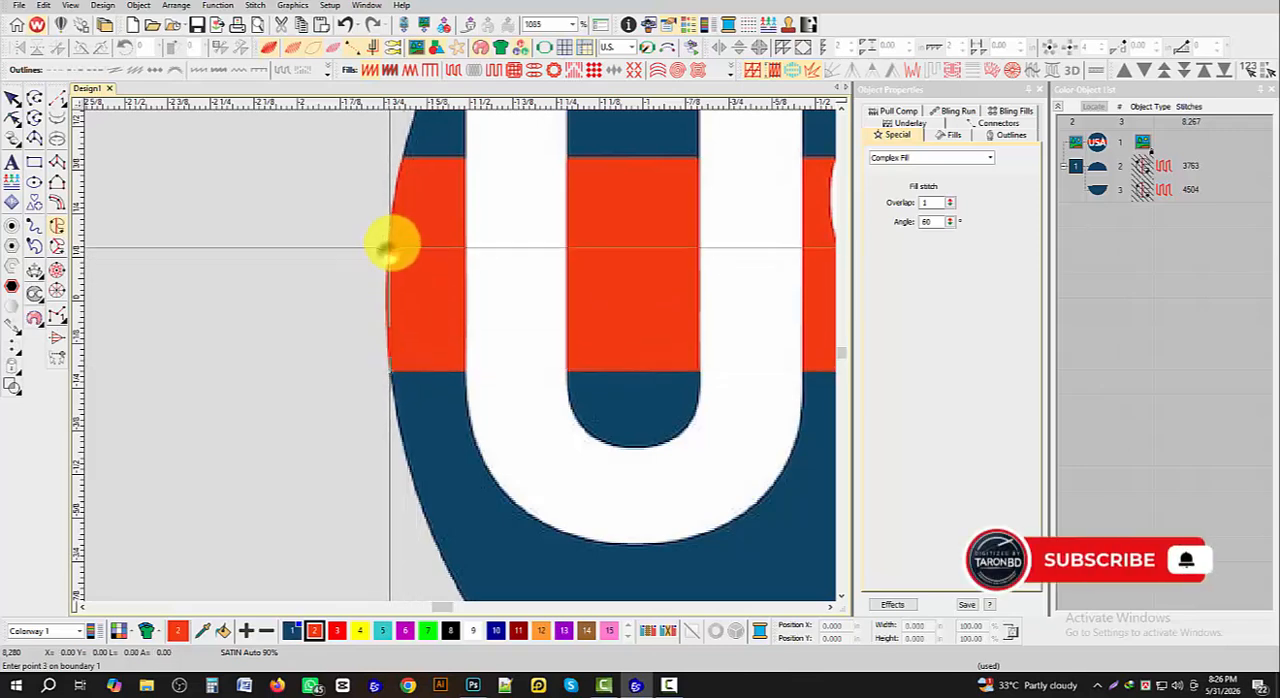
left_click(404, 155)
- Outline the red band's right edge from the upper to the lower corner and complete the Complex Fill shape
scroll(463, 354, "down", 5)
scroll(461, 355, "up", 5)
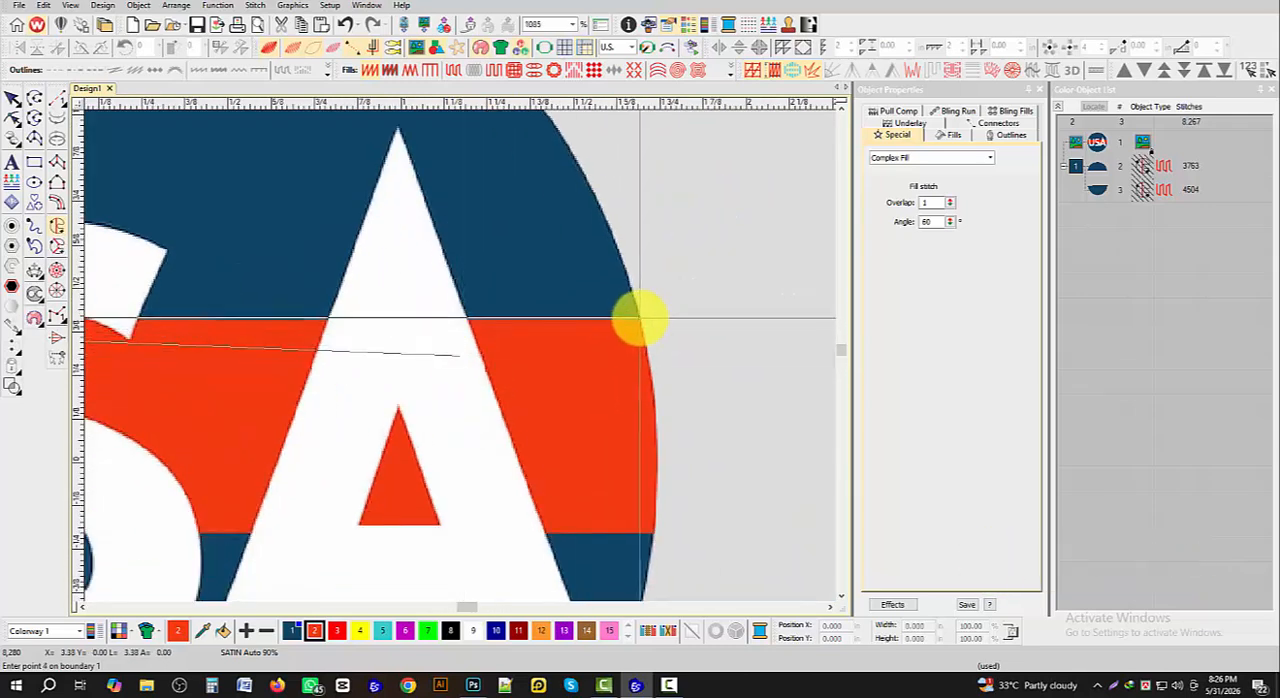
left_click(639, 318)
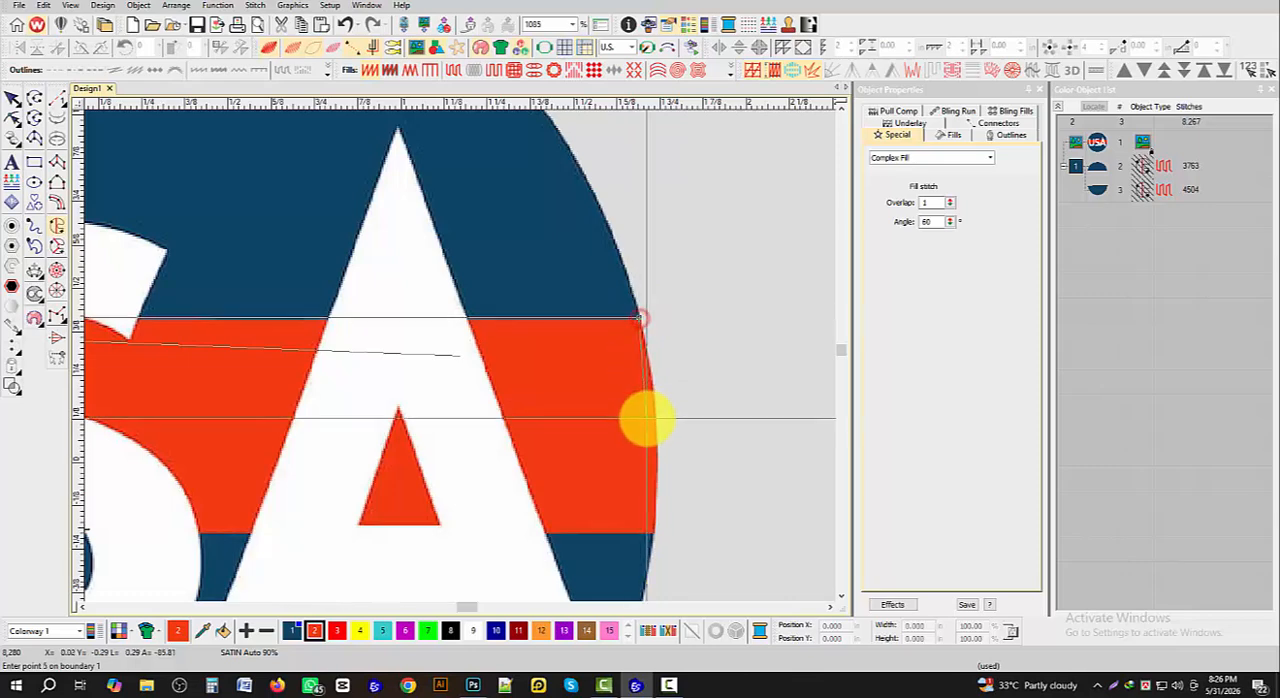
left_click(654, 425)
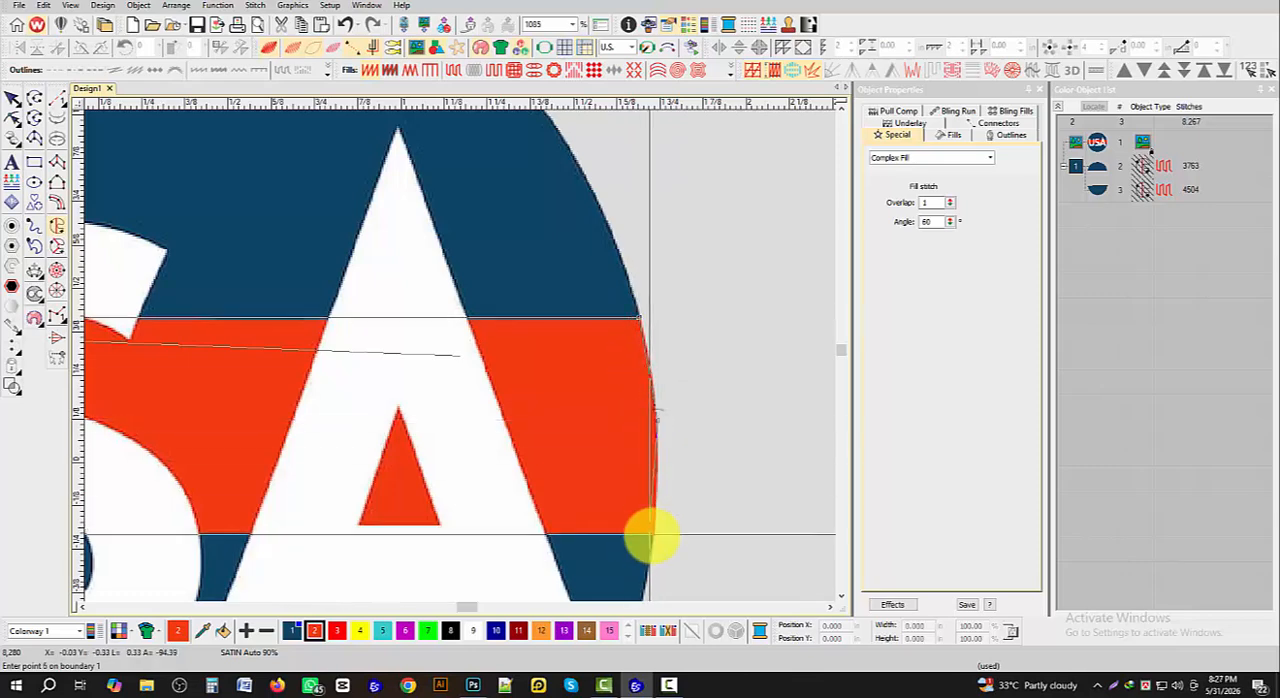
left_click(652, 532)
scroll(458, 355, "down", 5)
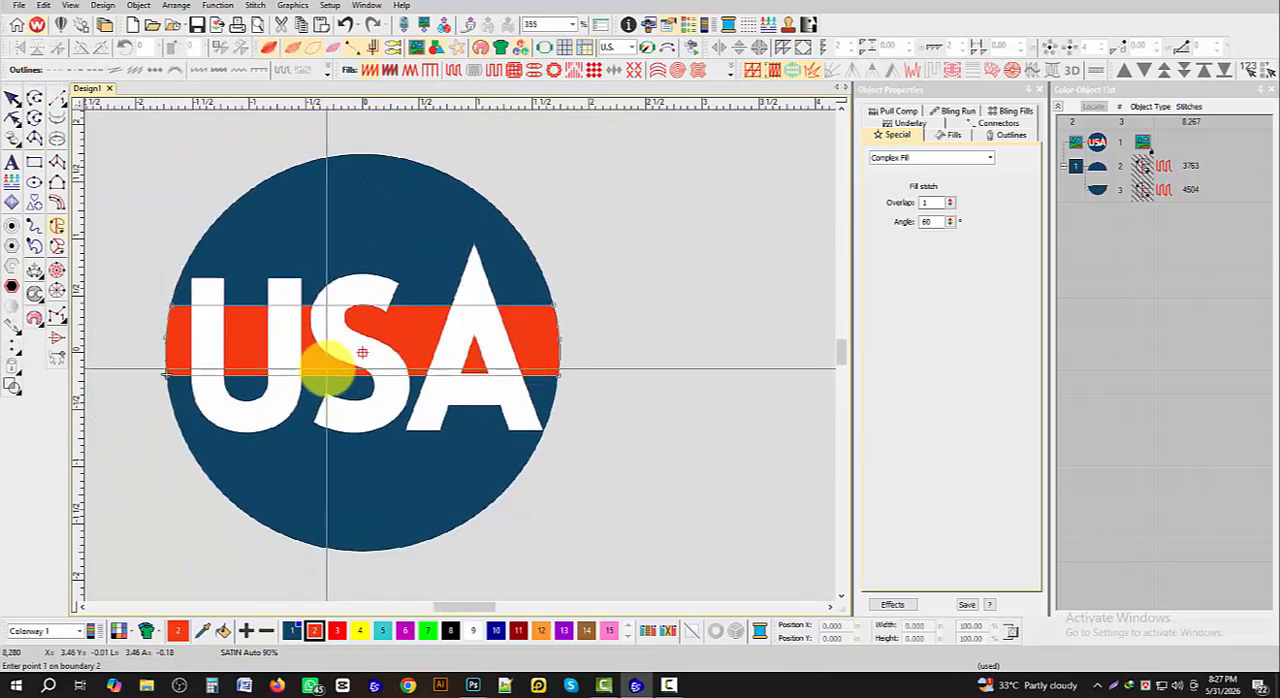
key("Return")
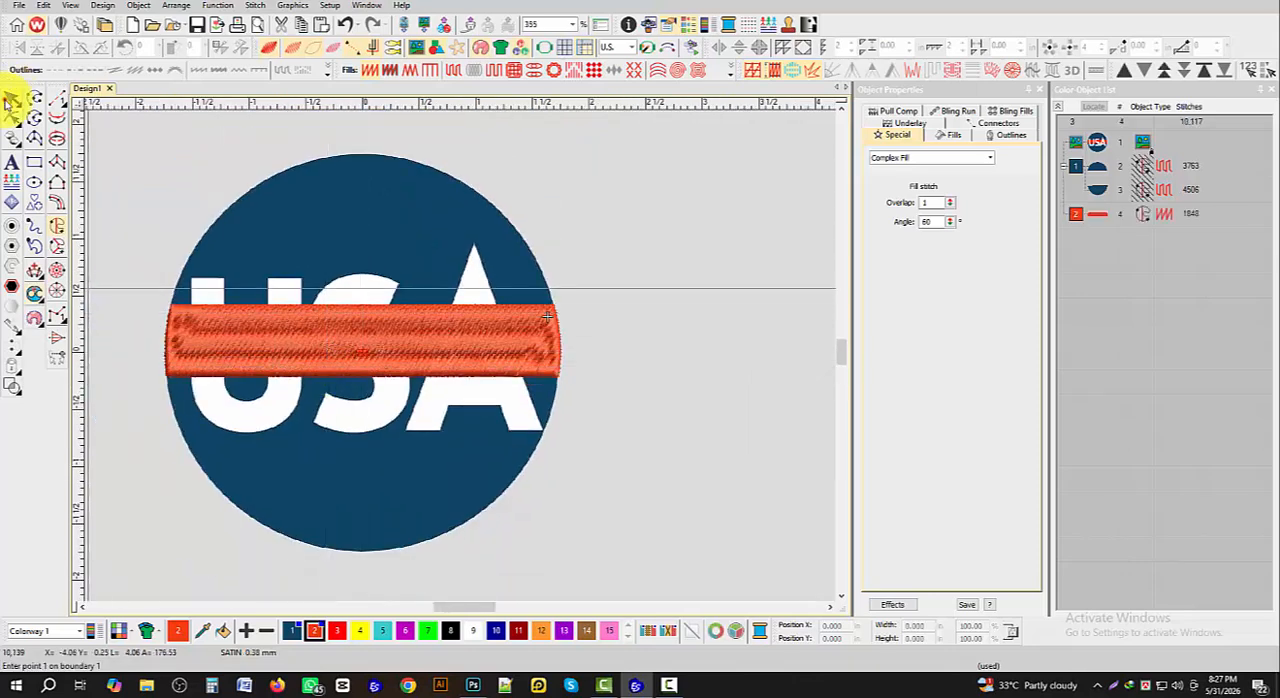
- Change the red band's fill to Tatami and deselect it
left_click(10, 100)
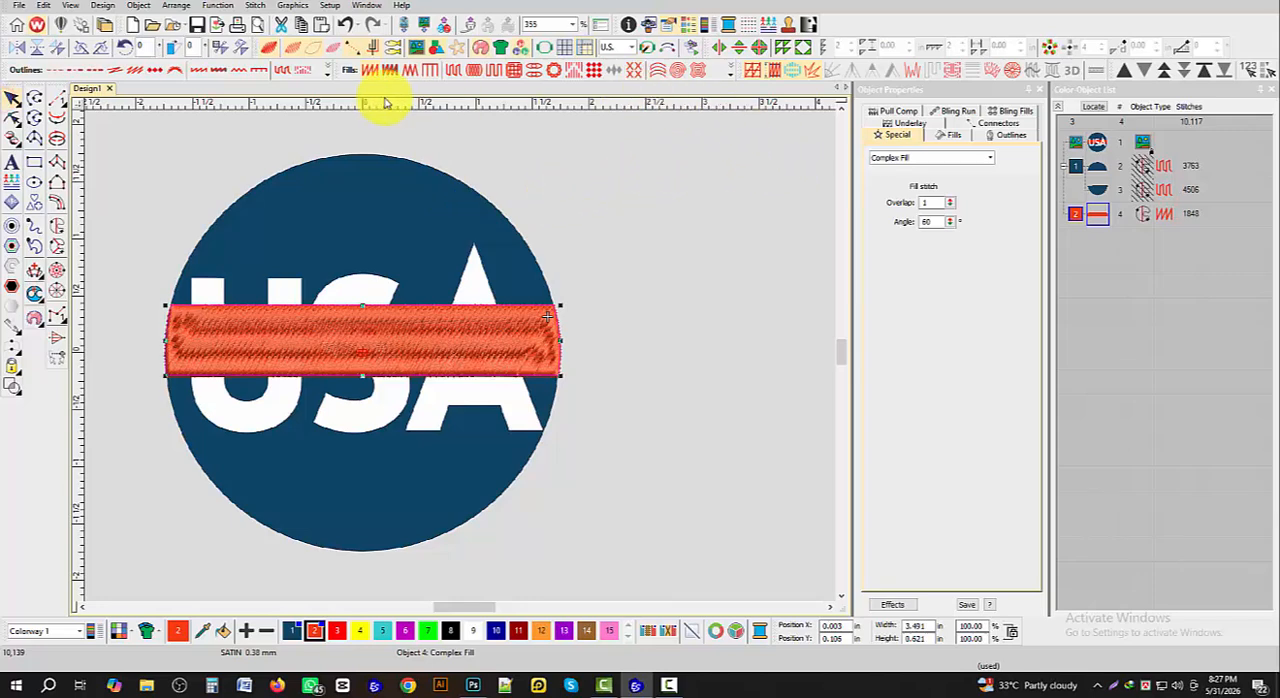
left_click(458, 71)
left_click(580, 200)
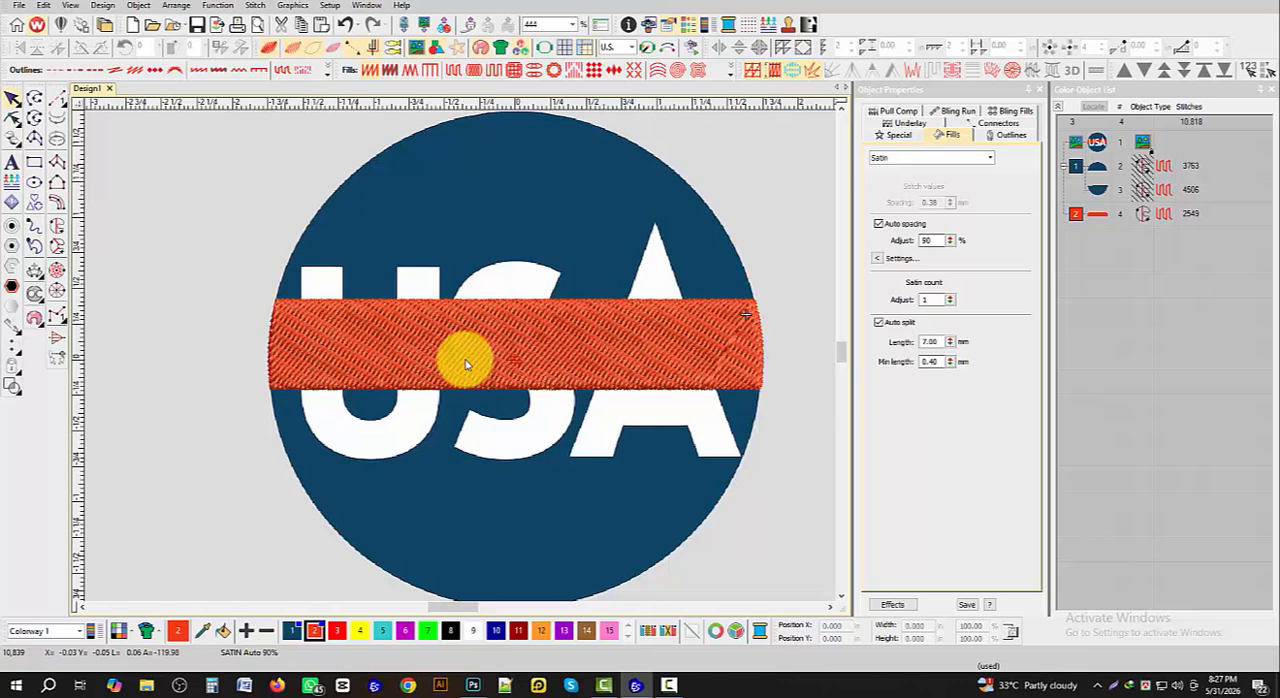
- Reshape the red band to move its entry and exit points to its lower right corner
left_click(523, 346)
key("h")
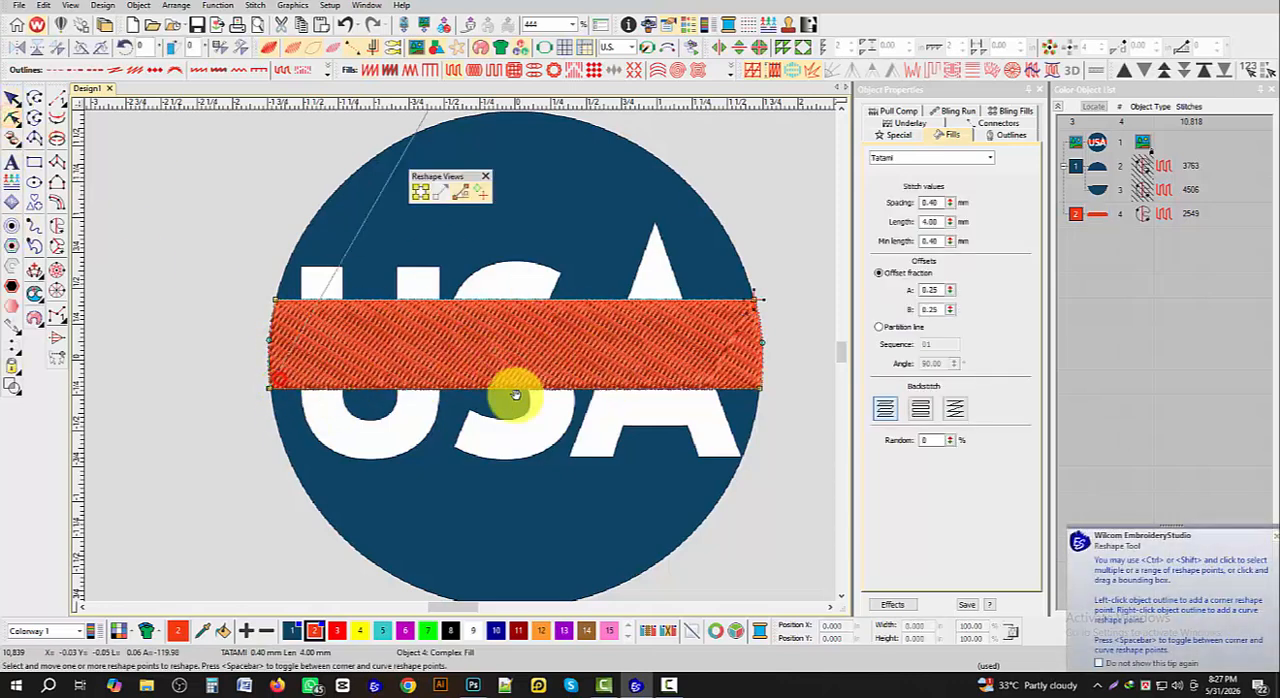
left_click(761, 390)
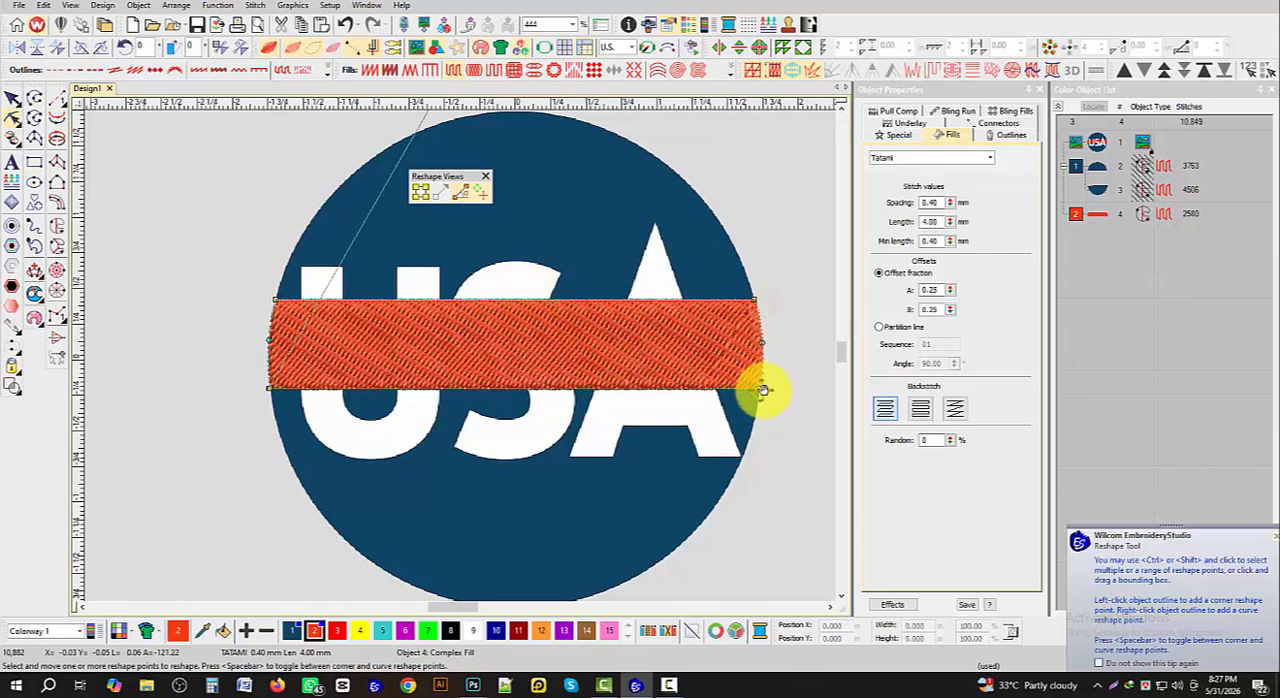
left_click_drag(763, 390, 761, 389)
- Rotate the red band's stitch angle line to nearly vertical and finish reshaping
scroll(384, 260, "down", 1)
scroll(510, 259, "down", 1)
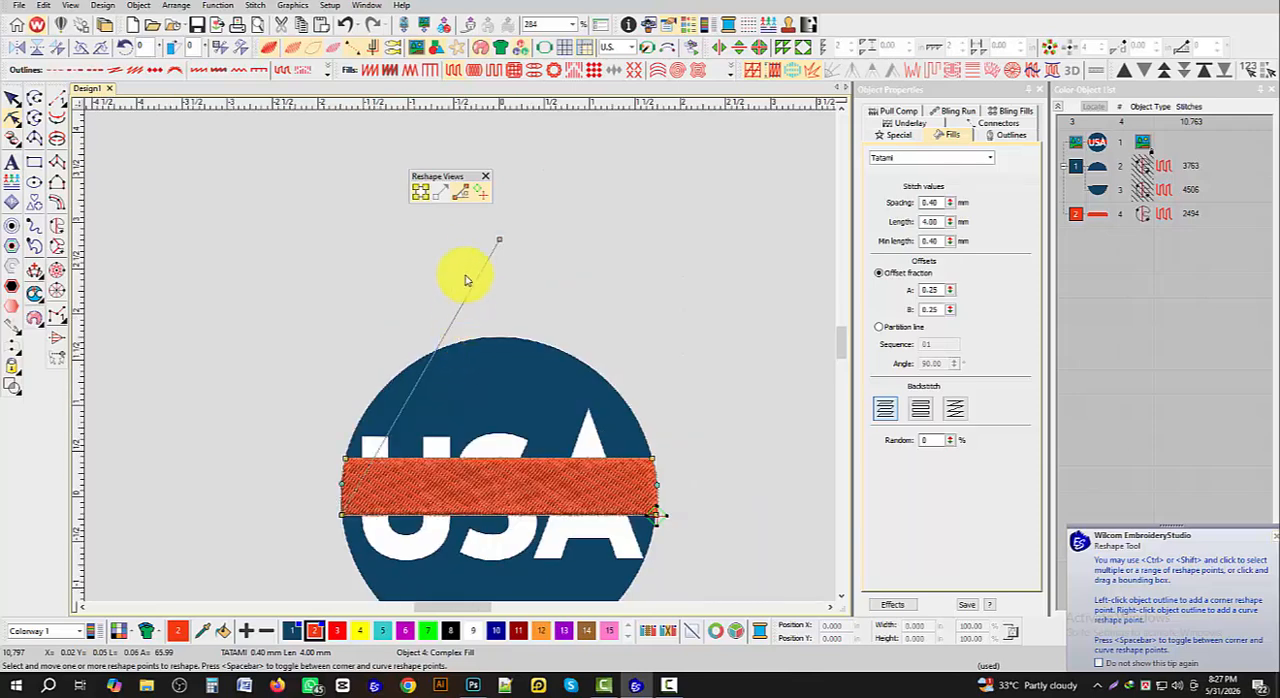
left_click_drag(330, 268, 327, 271)
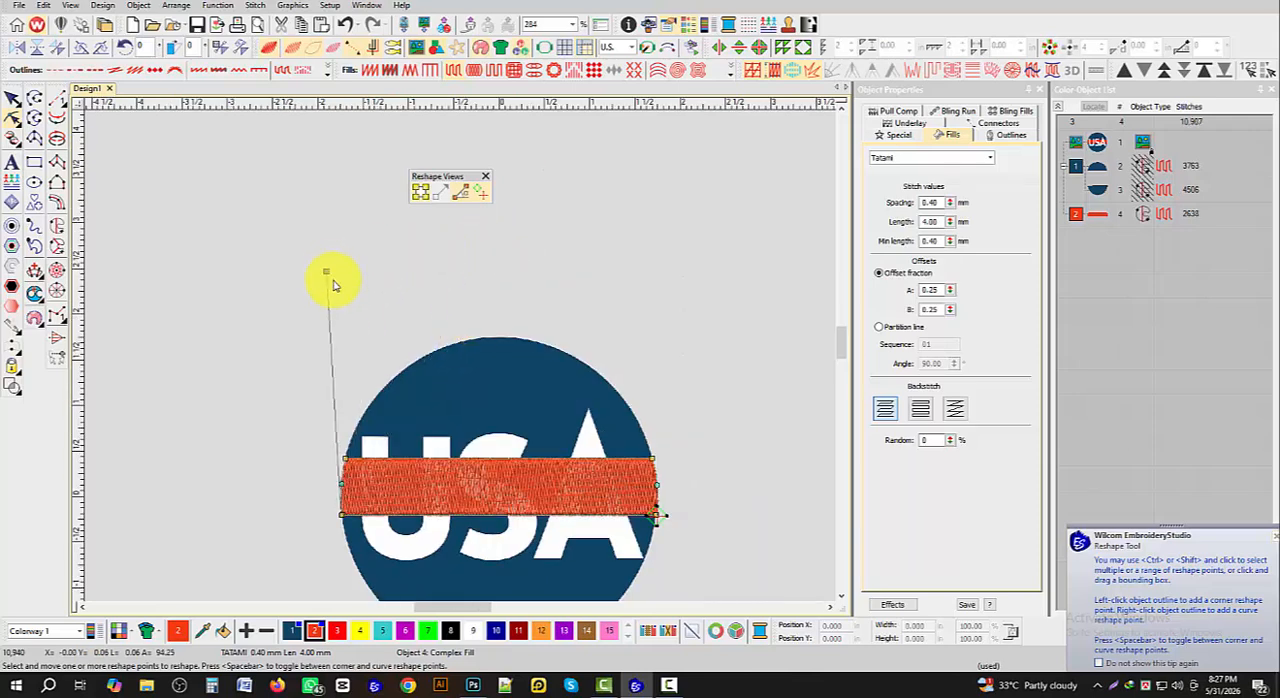
left_click(12, 100)
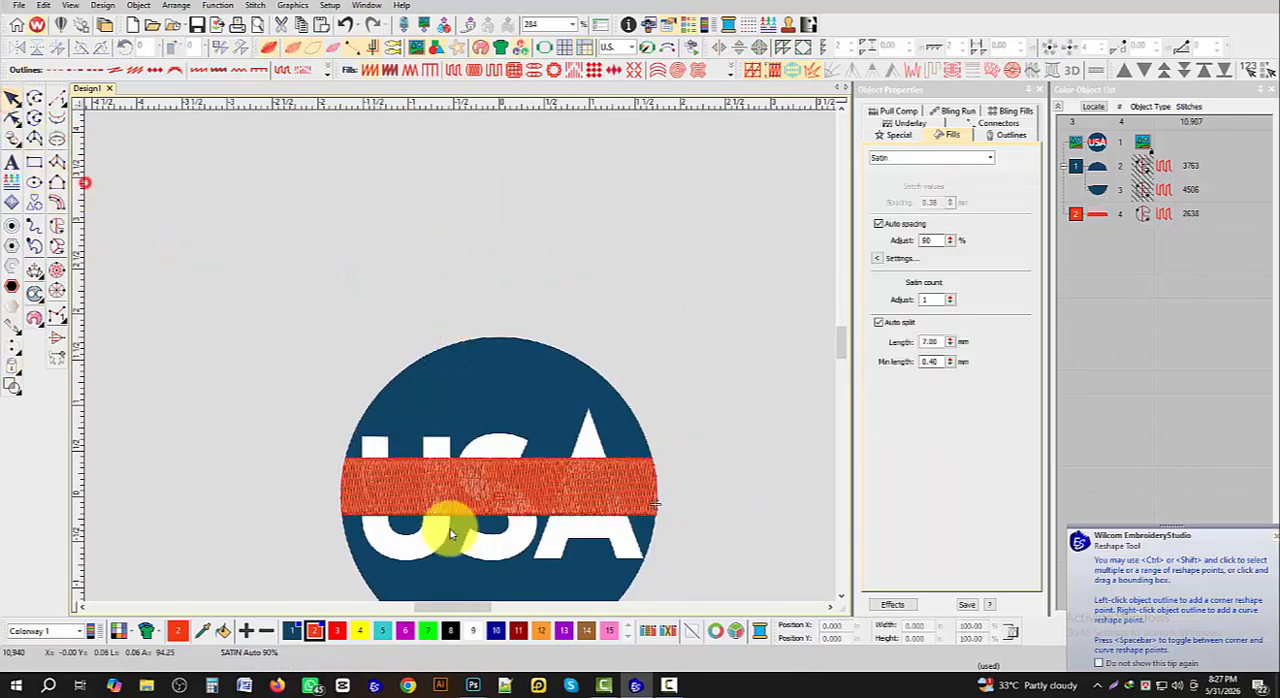
- Hide the red Tatami band to uncover the logo artwork
scroll(461, 357, "up", 2)
scroll(544, 284, "down", 1)
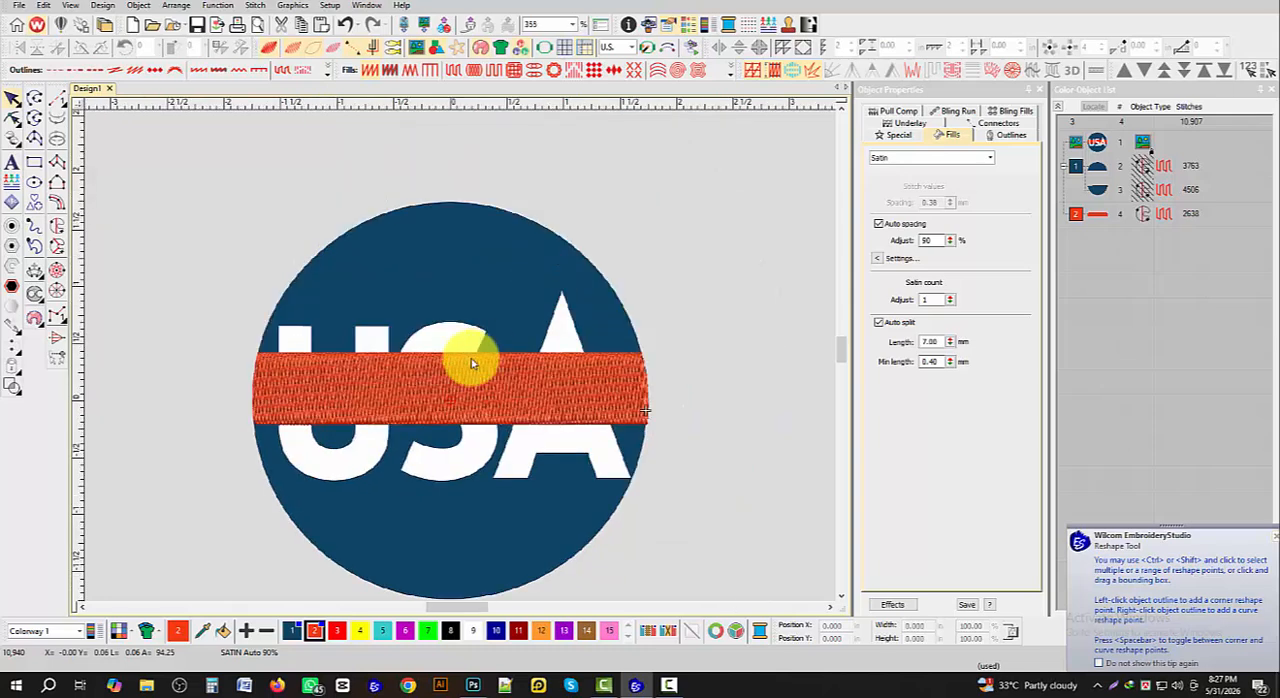
left_click(1105, 218)
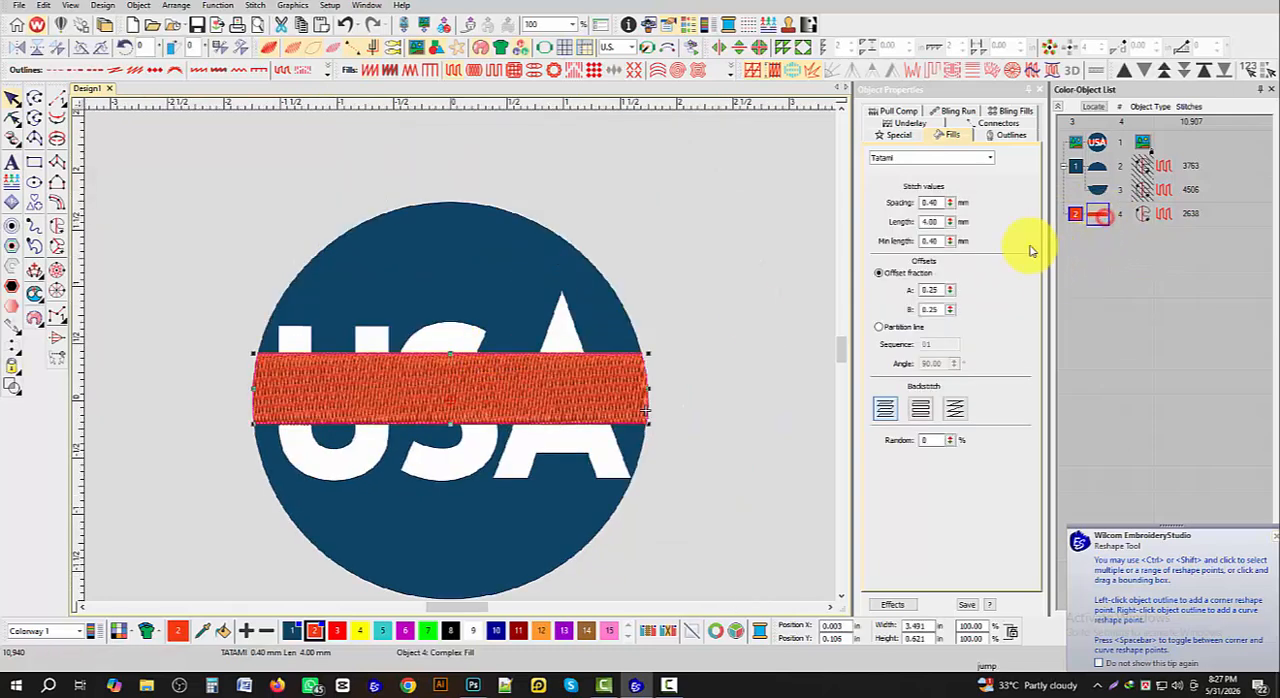
right_click(1096, 214)
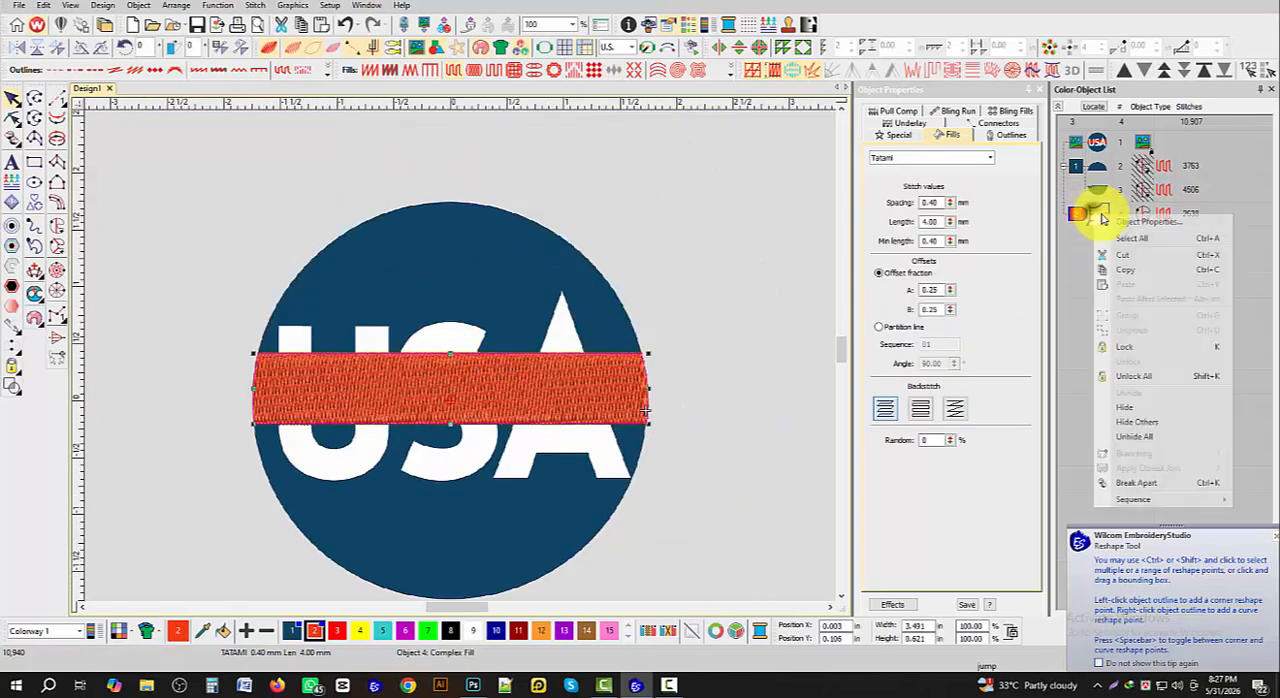
left_click(1140, 410)
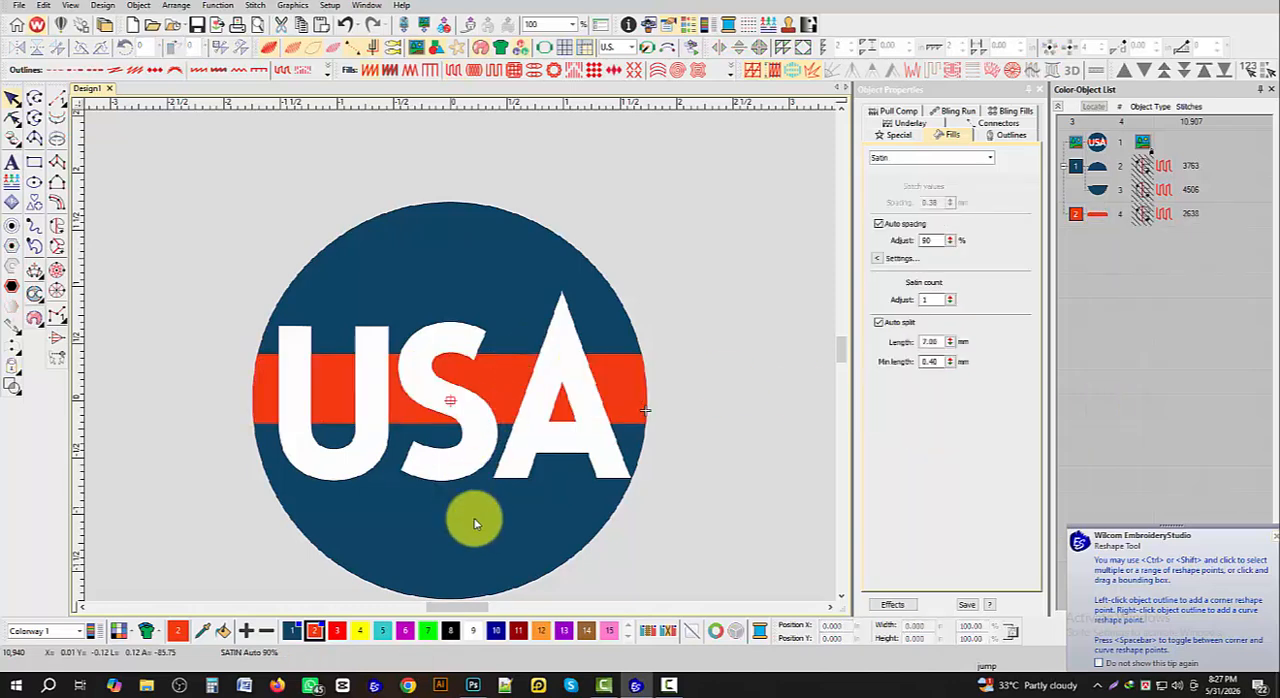
- Change color 3 to white and apply the color edit
double_click(338, 634)
left_click(619, 302)
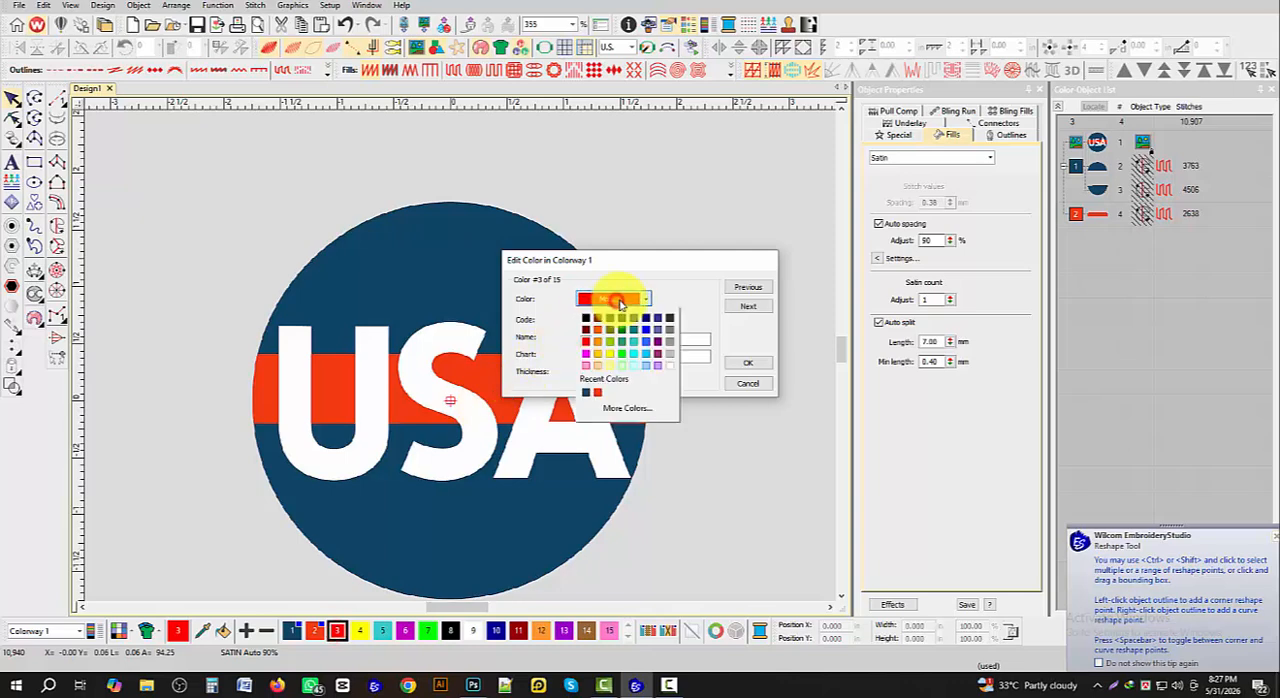
left_click(668, 370)
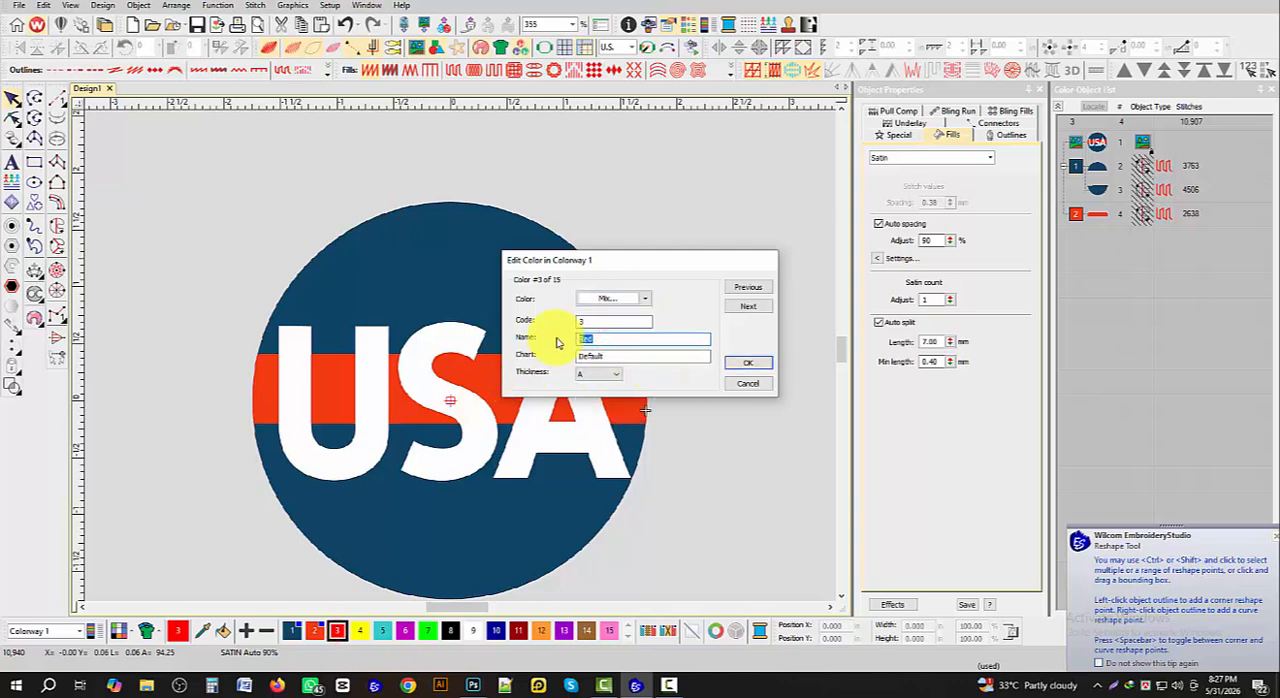
left_click(767, 364)
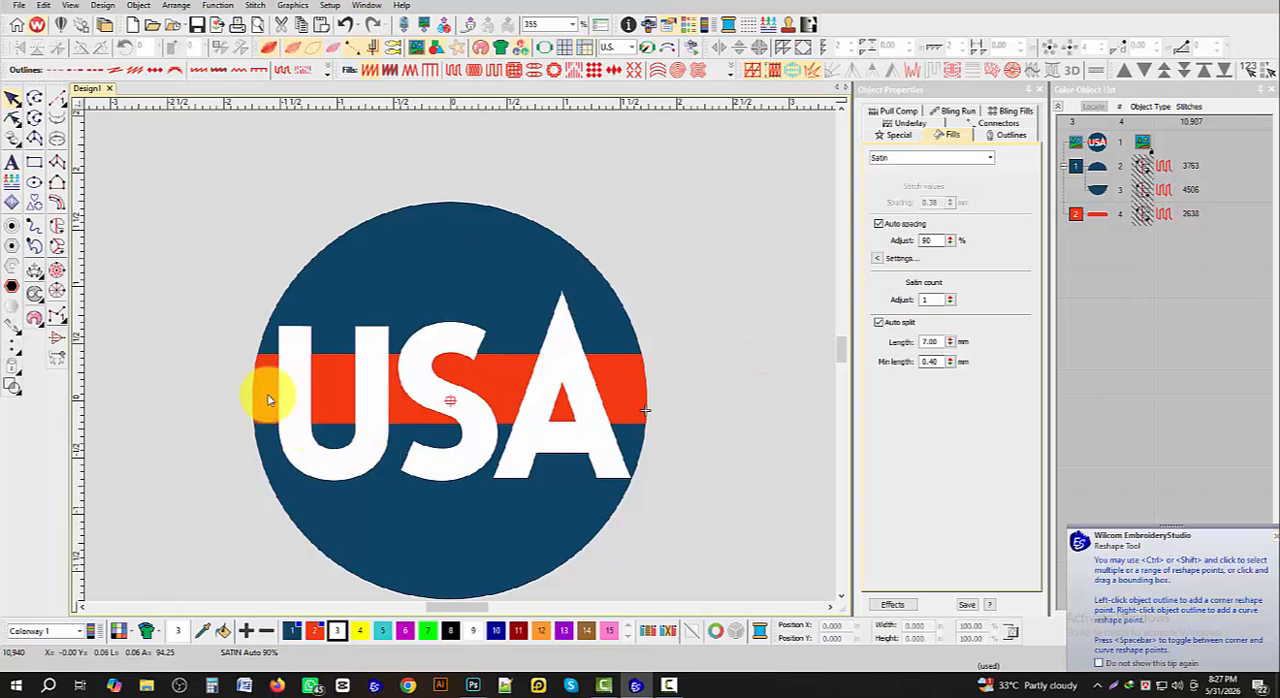
- Set up Column A satin with stitch shortening off, Smart Corners using mitre and cap corners, and fixed 0.38 mm spacing without auto spacing
left_click(57, 164)
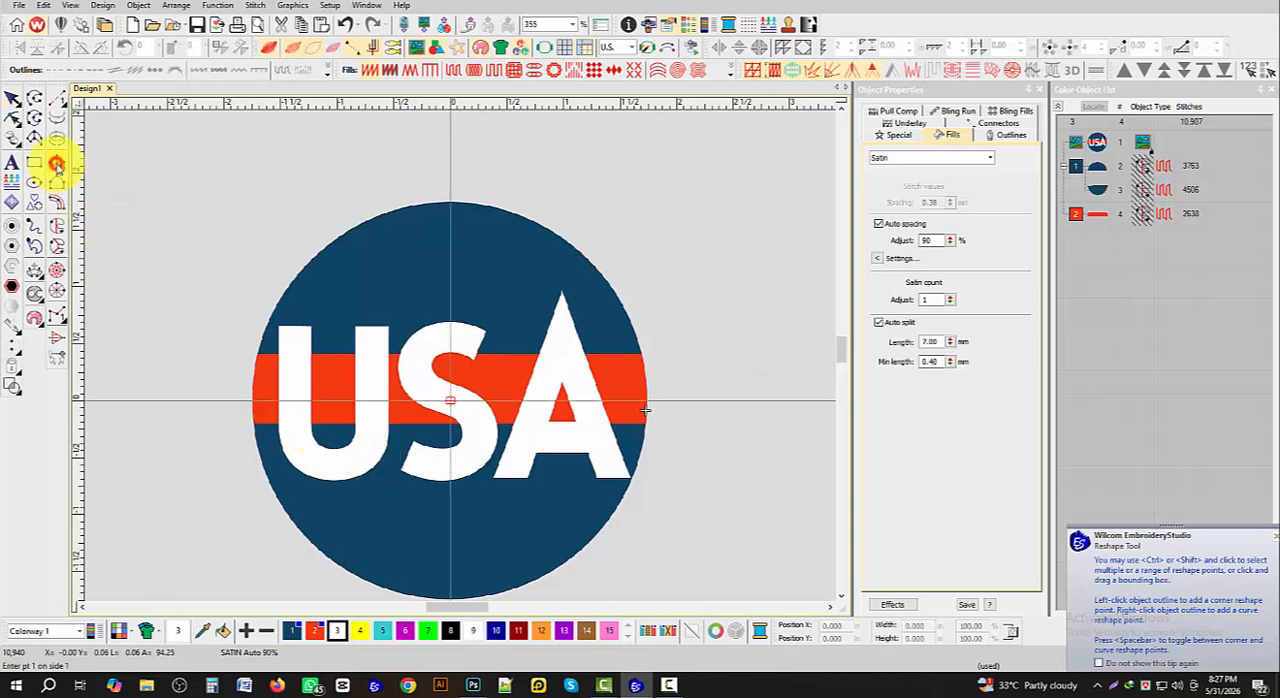
left_click(817, 72)
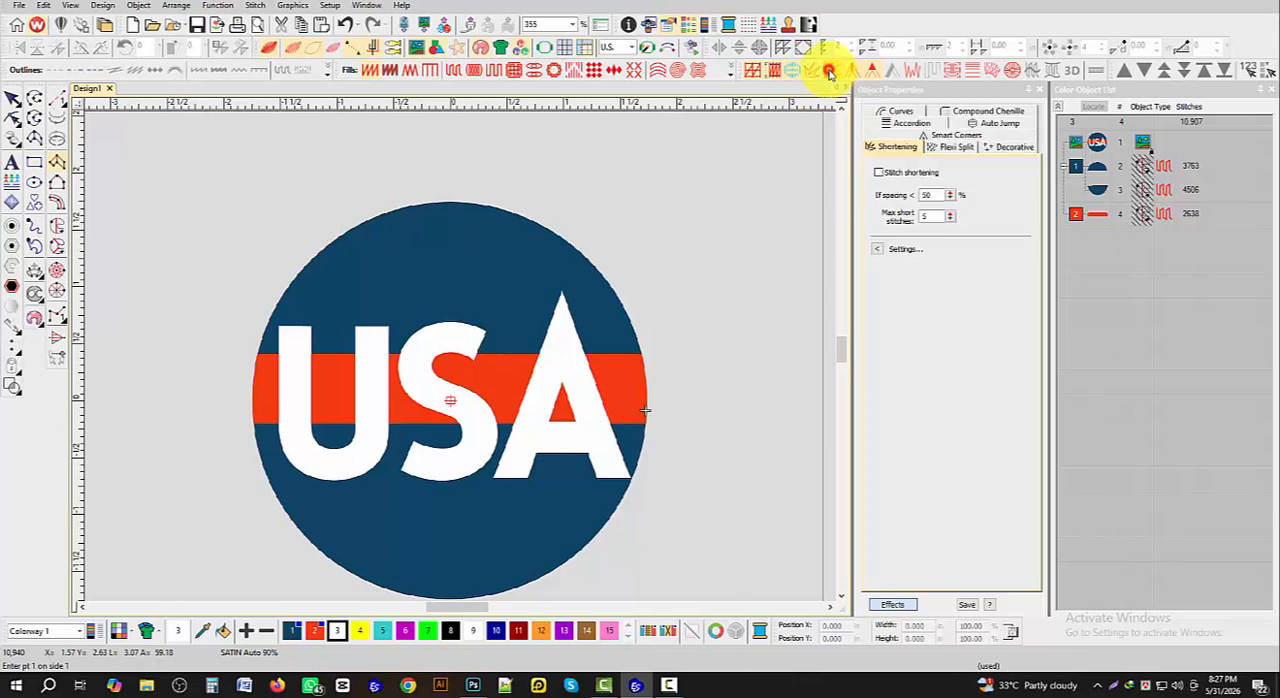
left_click(829, 72)
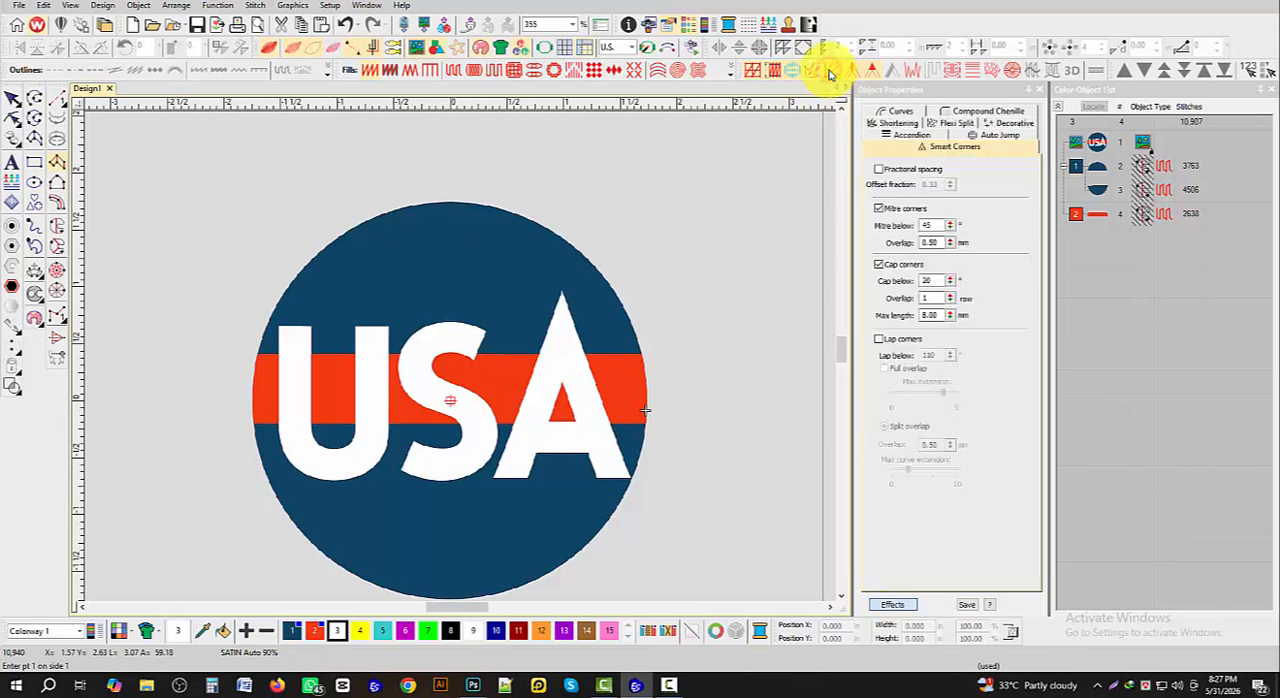
left_click(57, 164)
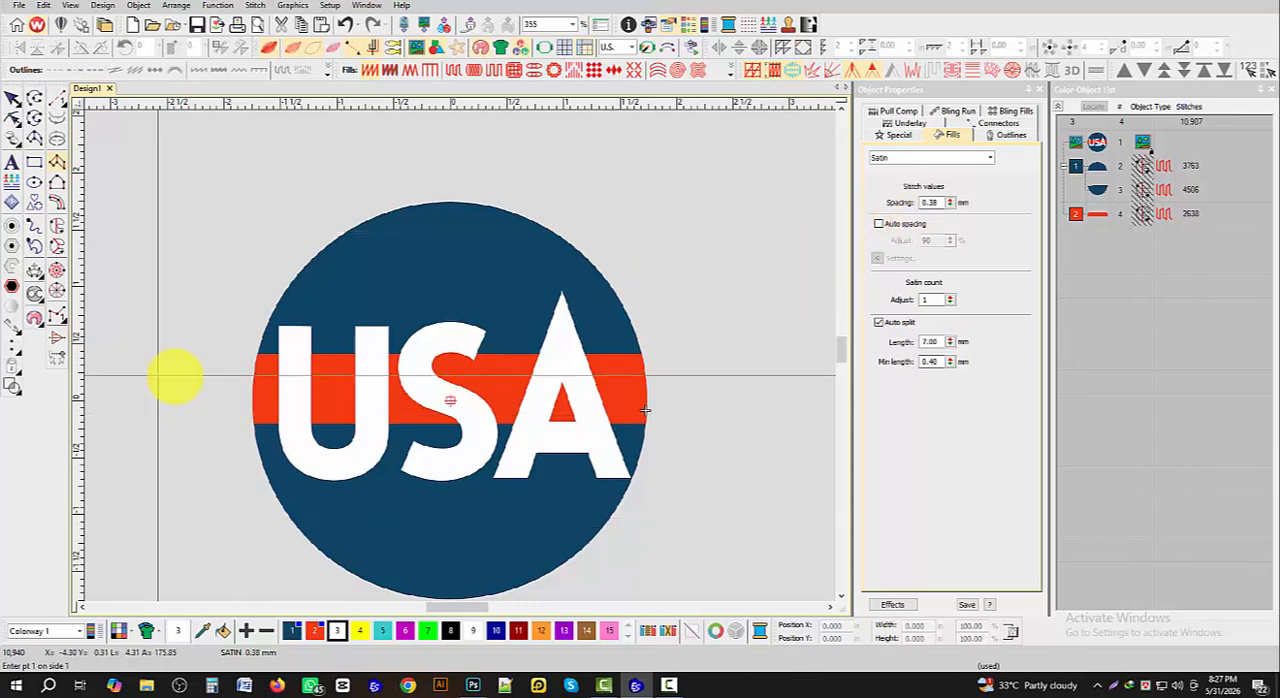
- Place paired Column A points down the left stem of the U, from its top edge to where the curve begins
scroll(326, 349, "up", 1)
scroll(460, 355, "up", 3)
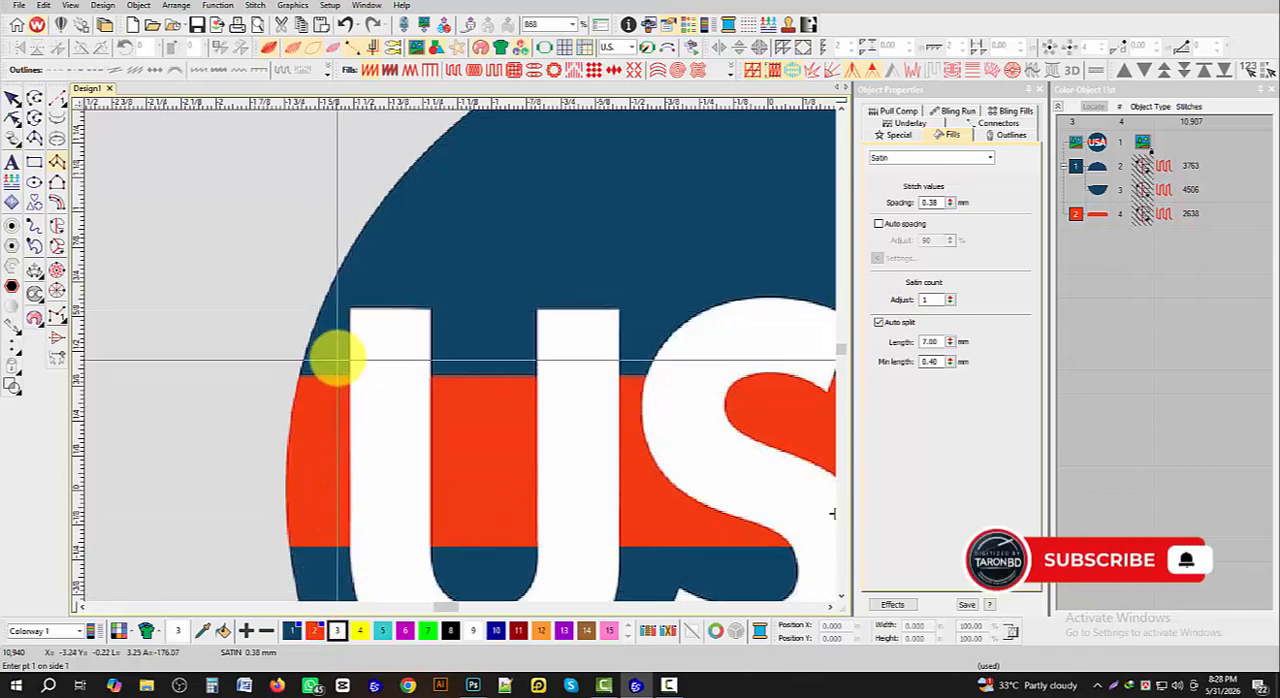
left_click(350, 309)
left_click(432, 310)
scroll(425, 325, "down", 3)
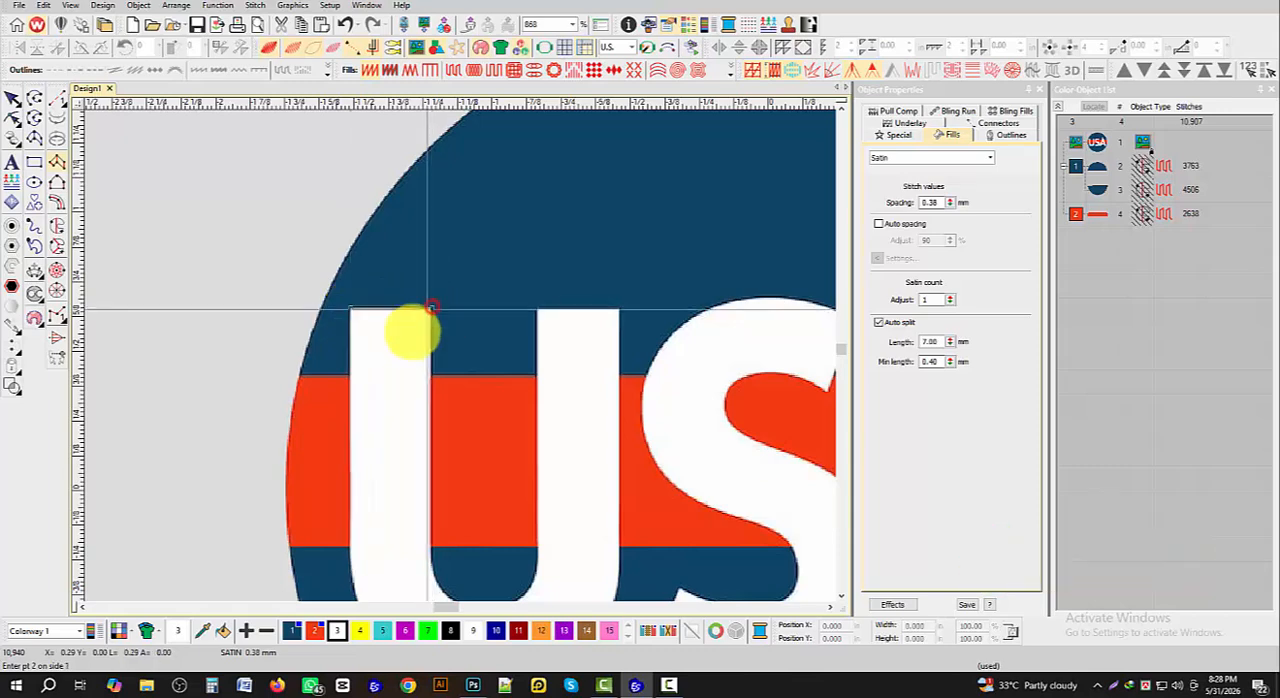
scroll(457, 414, "up", 2)
left_click(437, 367)
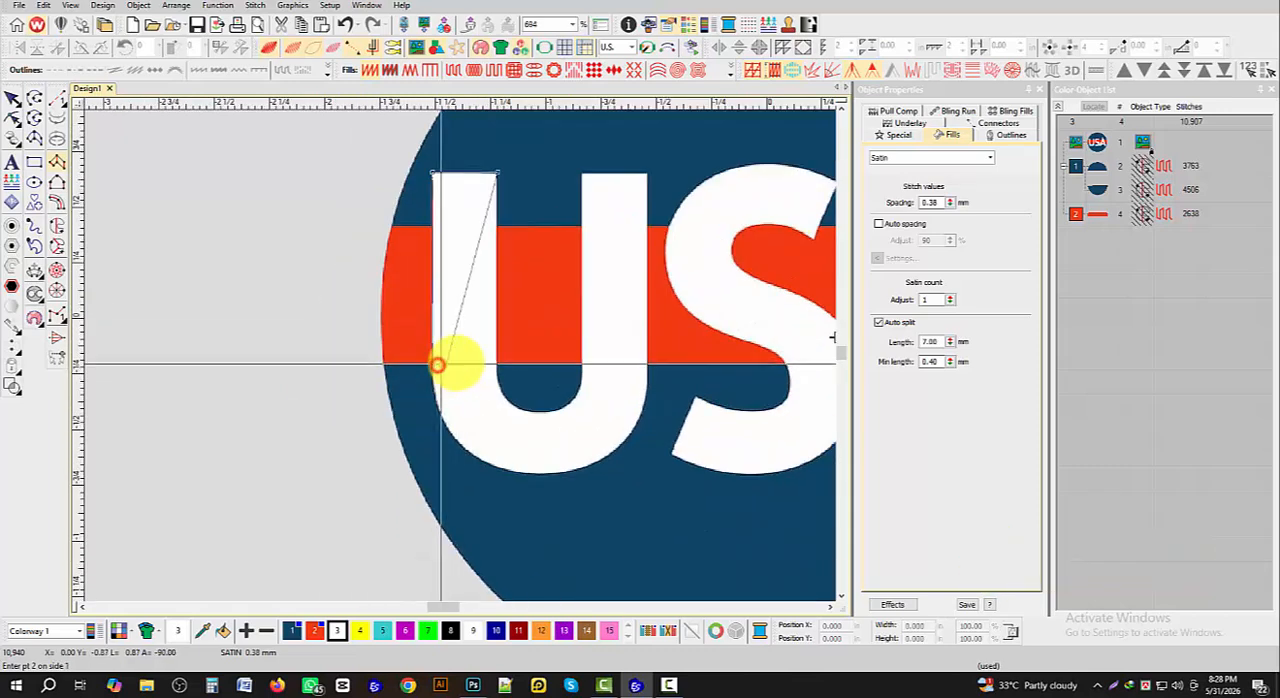
left_click(498, 363)
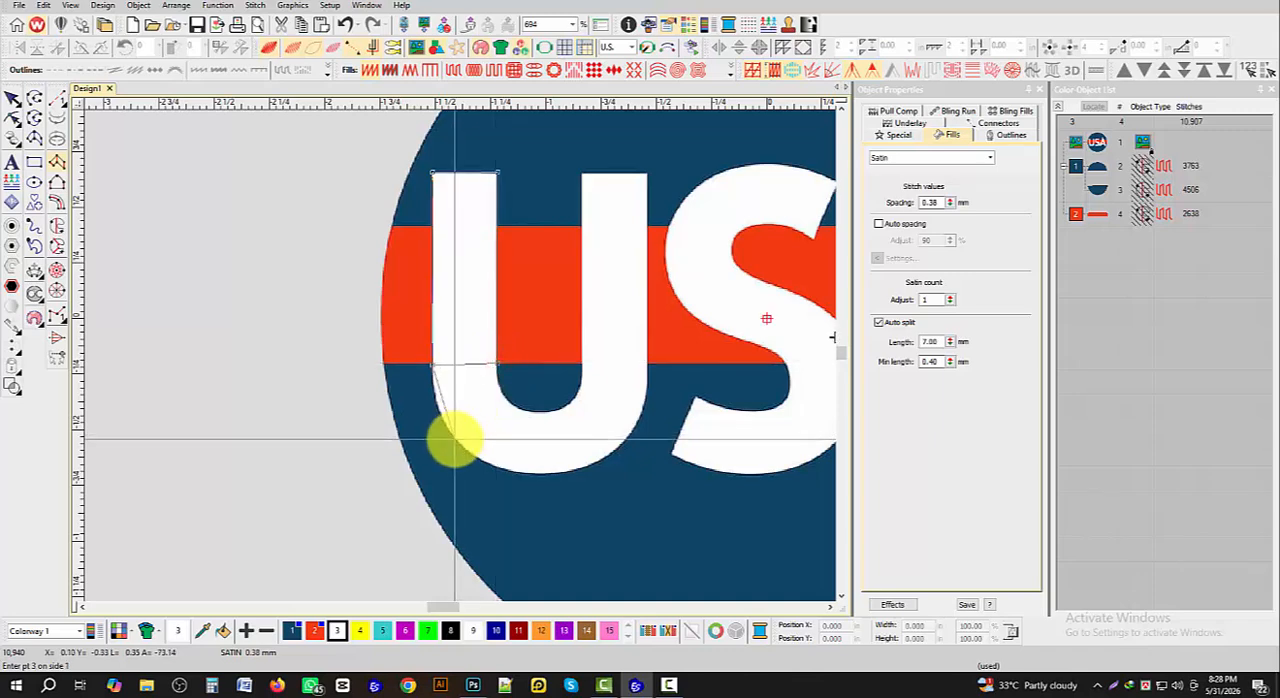
- Continue the U column around its bottom bowl with paired curve points on the outer and inner edges
left_click(506, 403)
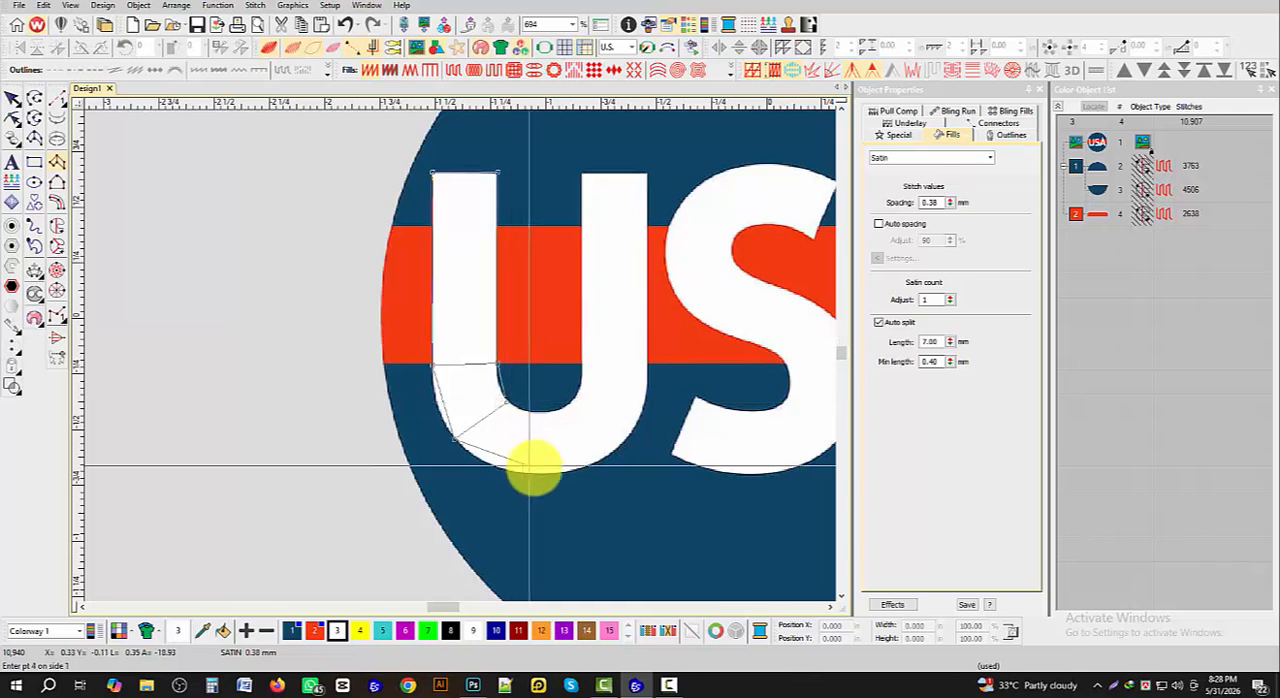
left_click(553, 472)
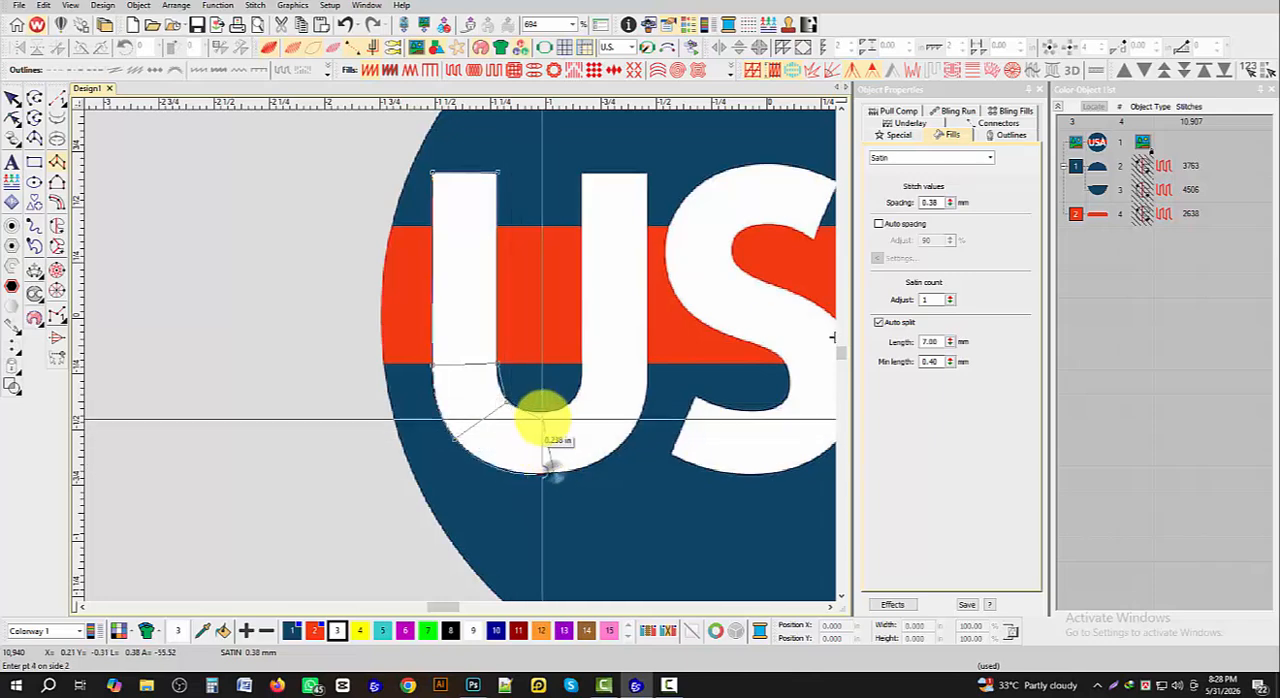
left_click(546, 411)
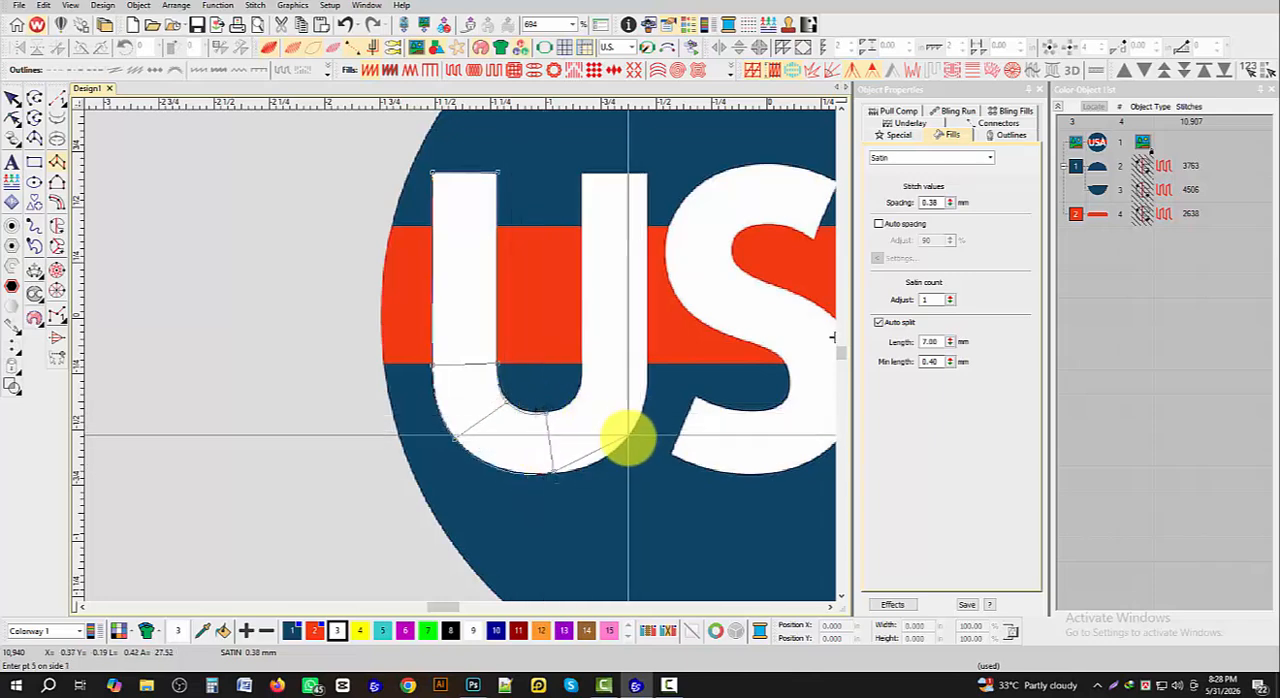
left_click(625, 437)
left_click(566, 402)
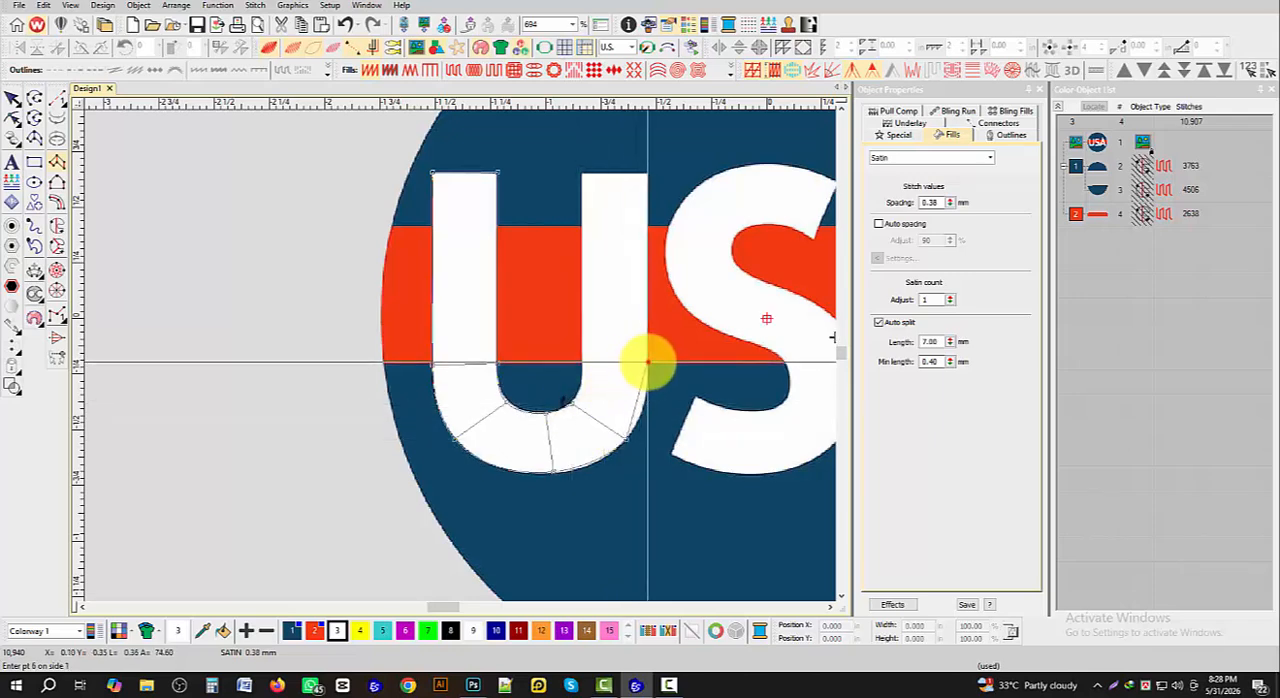
- Run the U column up the right stem to its top edge and generate the satin stitches
left_click(648, 362)
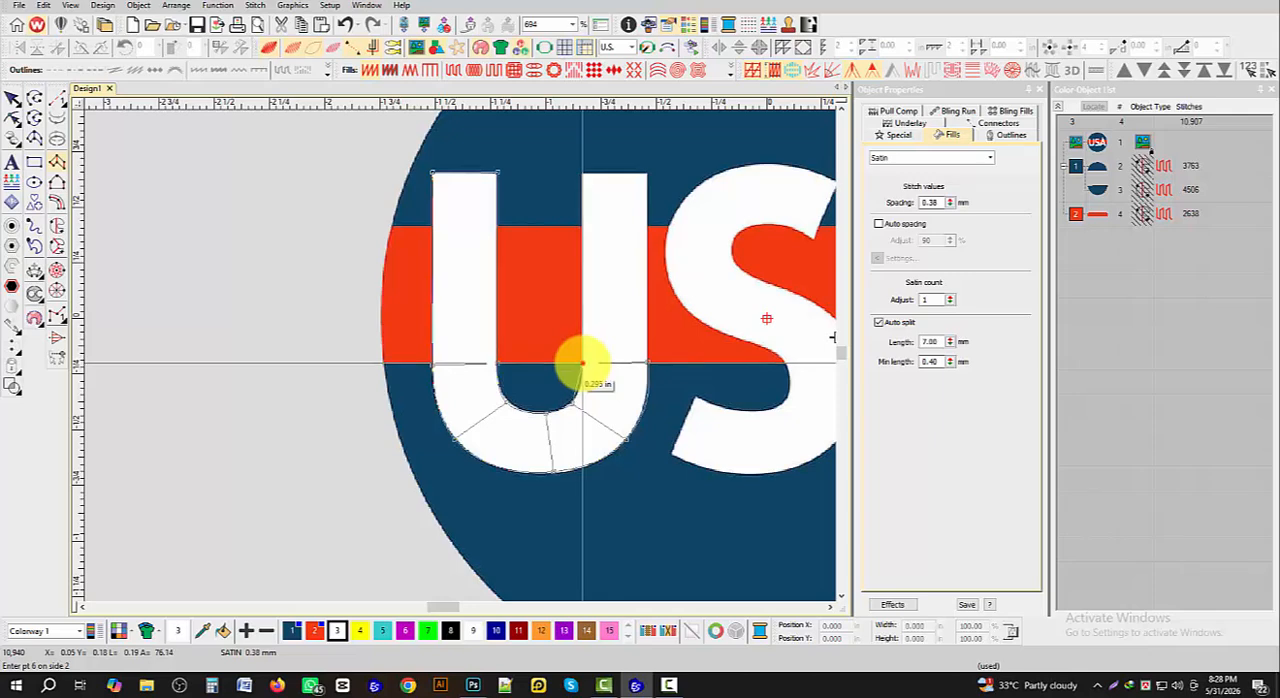
left_click(583, 363)
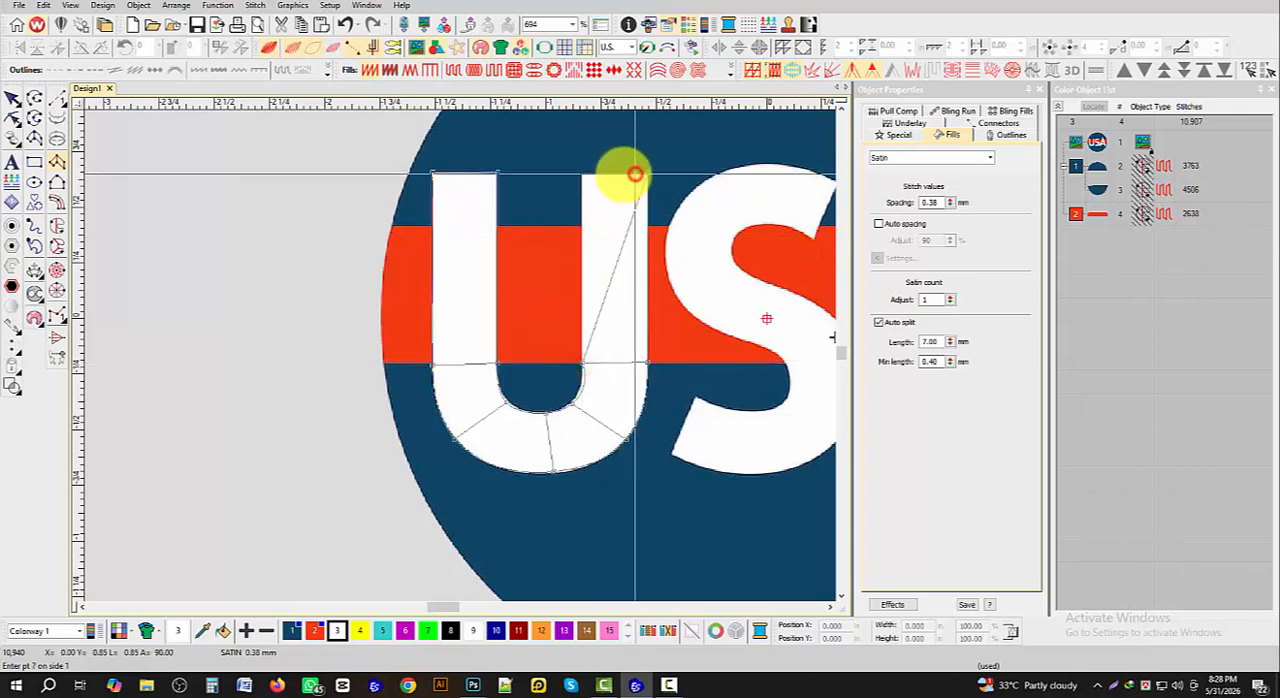
left_click(635, 174)
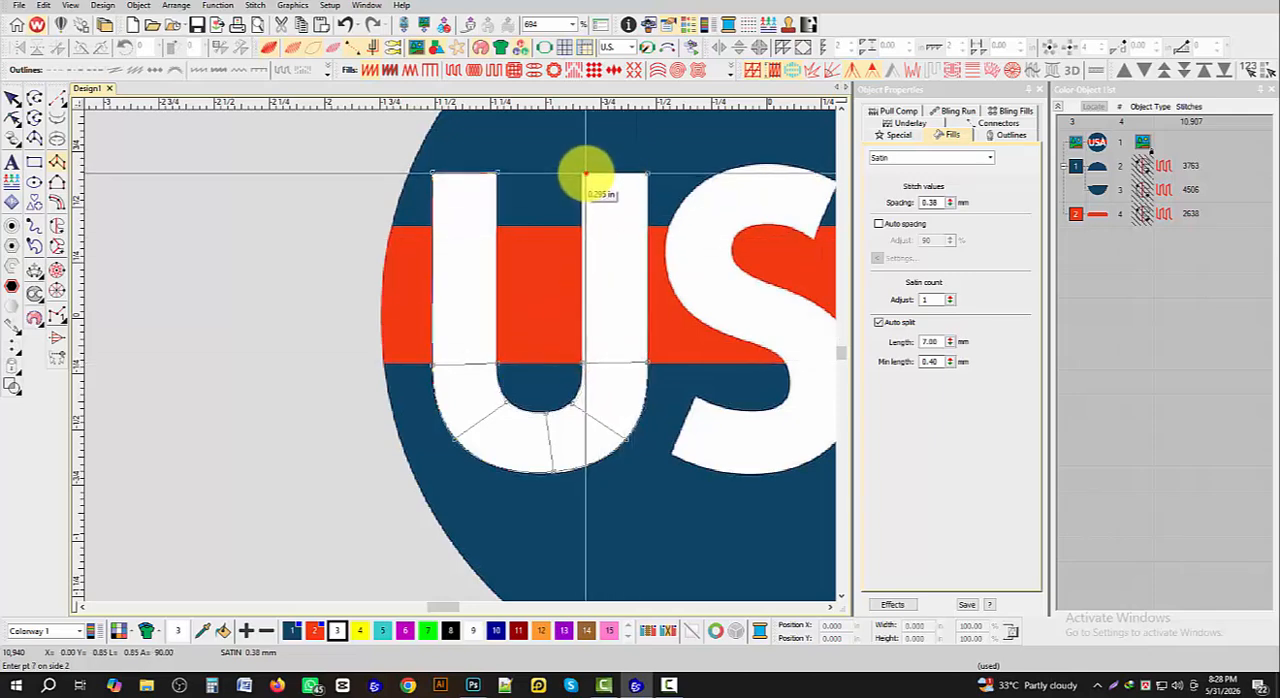
key("Return")
- Start a Column A satin at the S's lower terminal and place paired points around its bottom curve
scroll(446, 349, "down", 3)
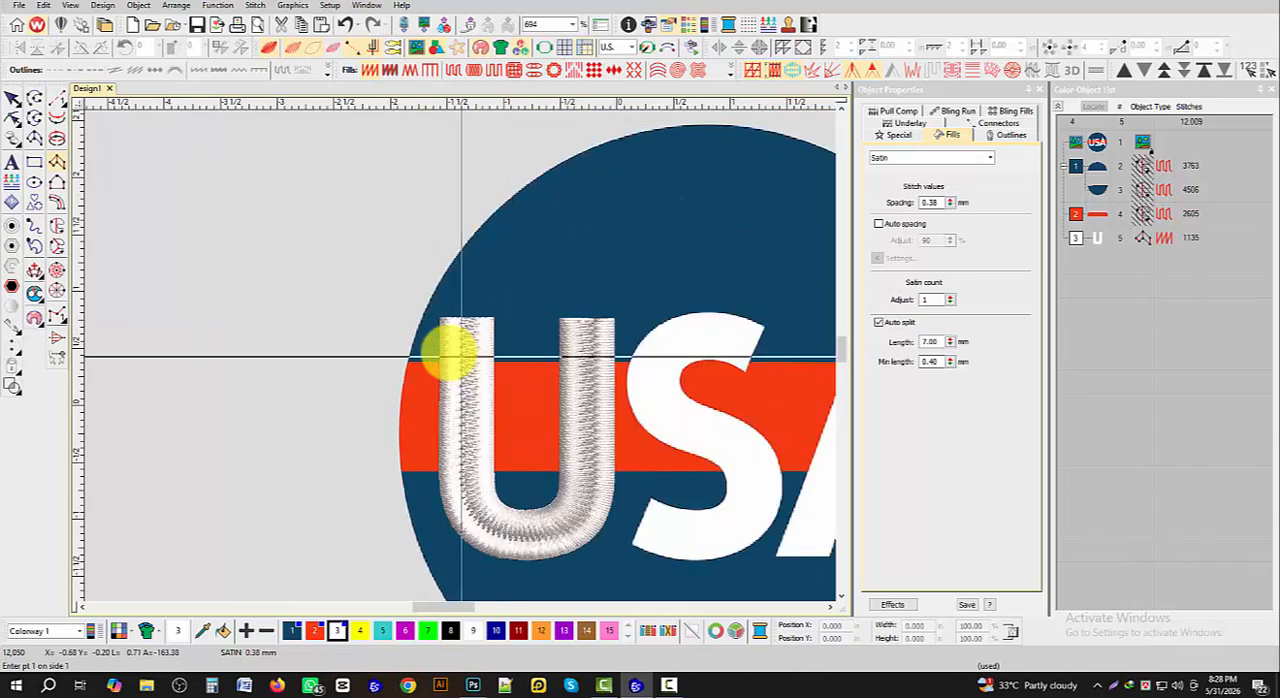
scroll(457, 351, "up", 3)
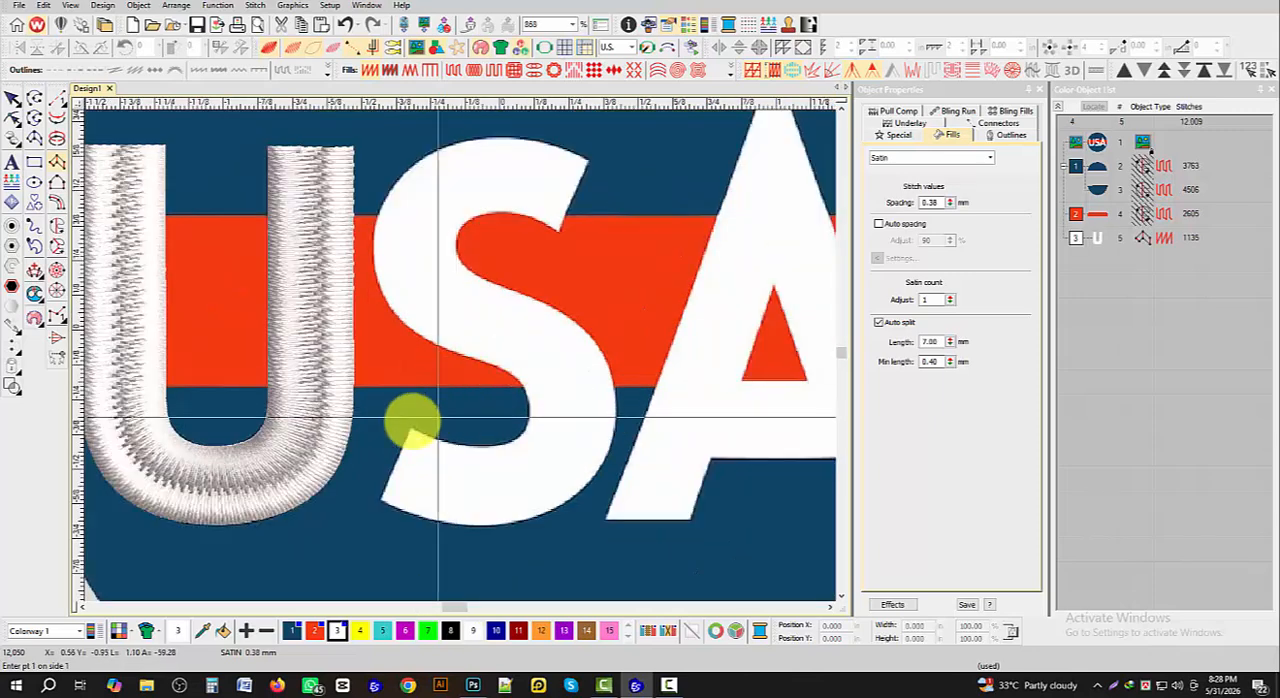
left_click(381, 499)
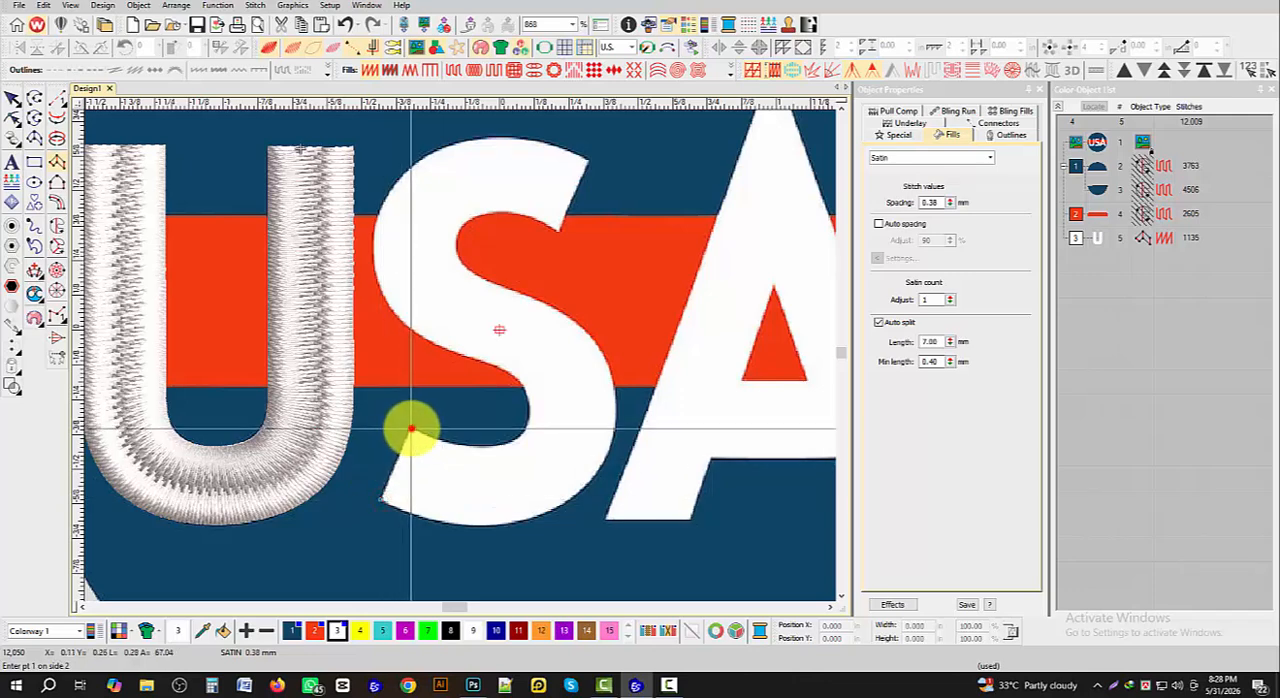
left_click(411, 429)
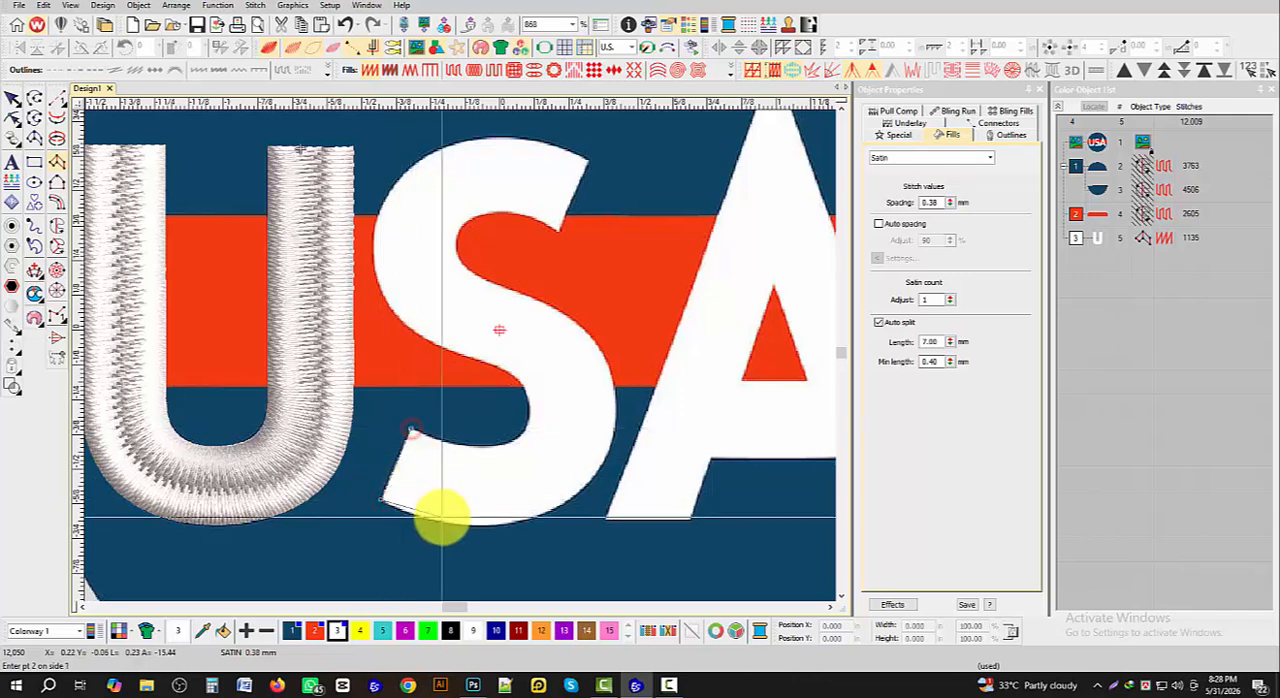
left_click(451, 444)
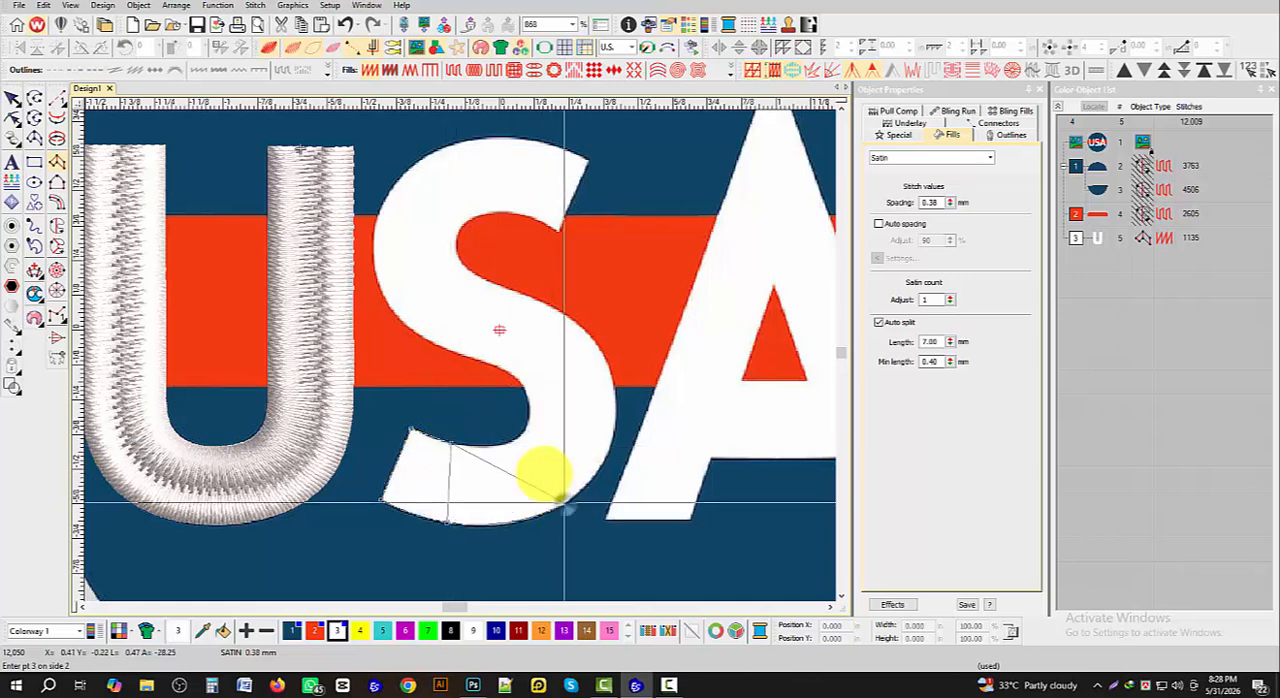
left_click(512, 442)
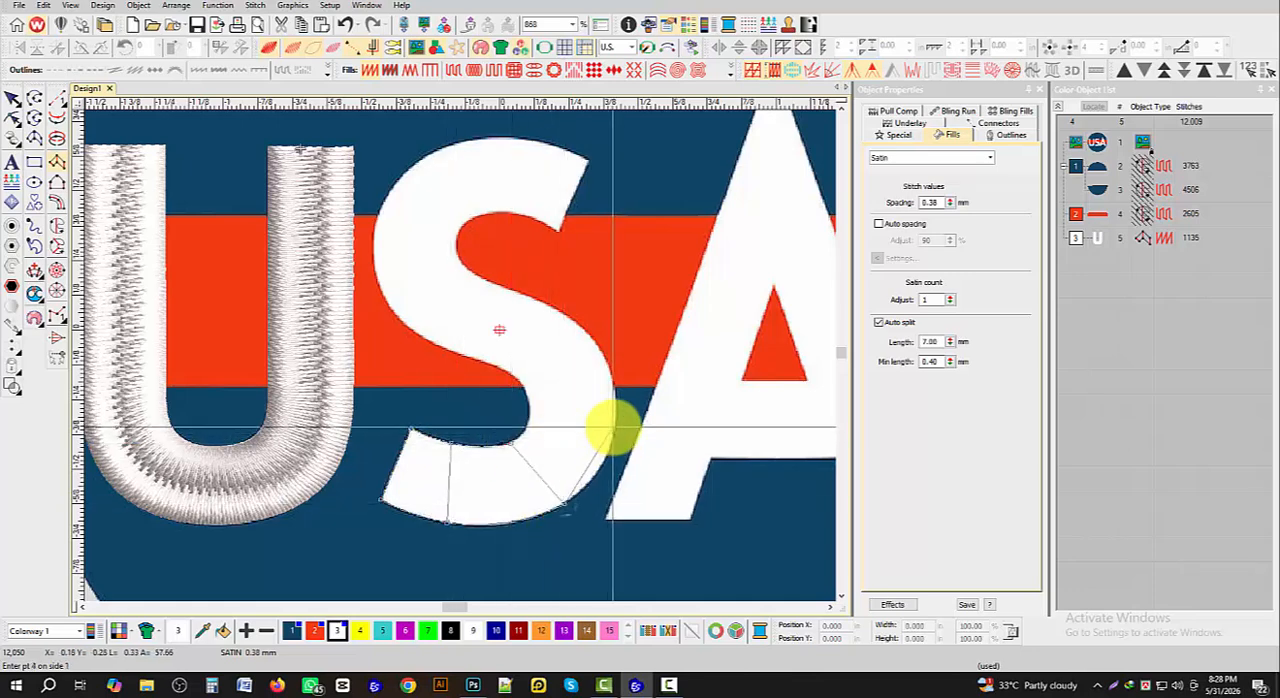
left_click(614, 427)
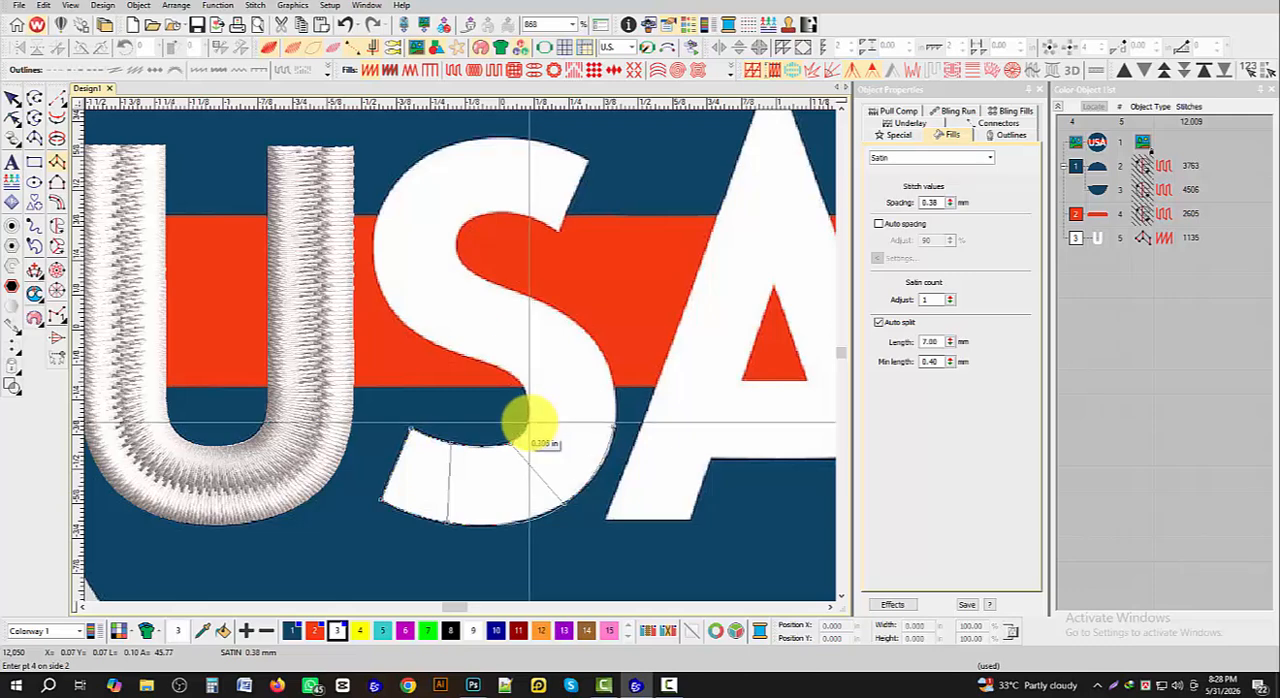
- Continue the S column along its diagonal middle section with paired points on both edges
left_click(602, 352)
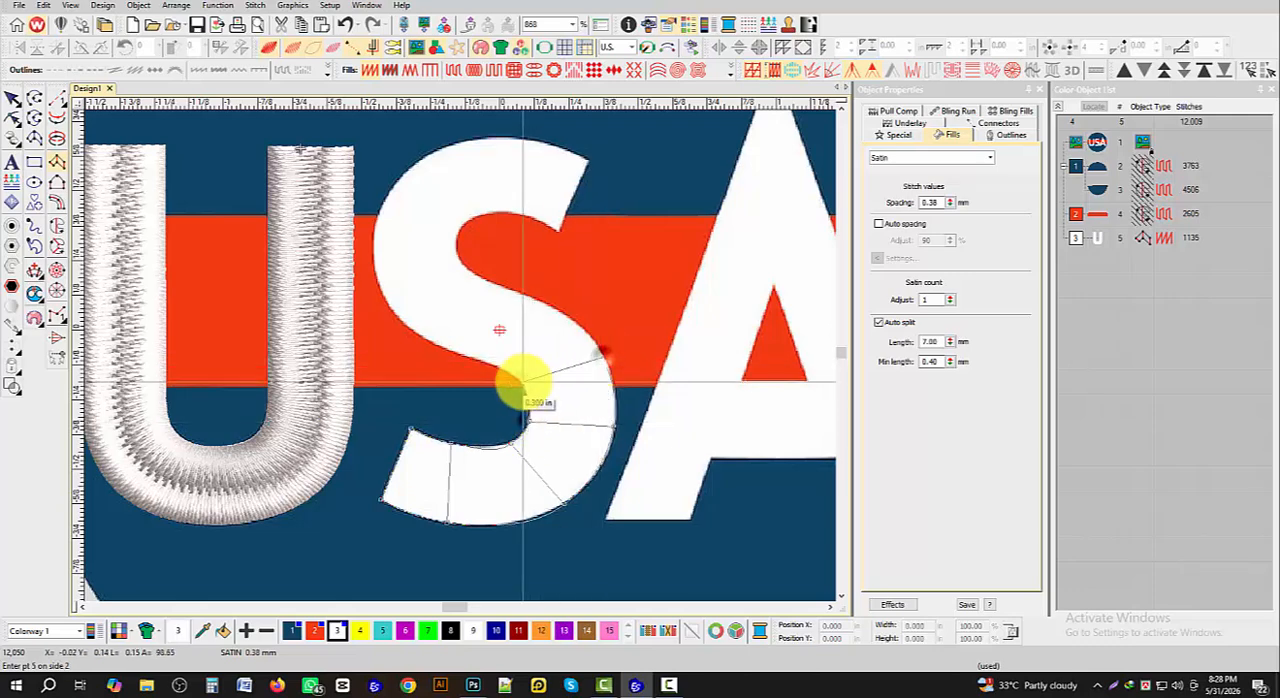
left_click(533, 294)
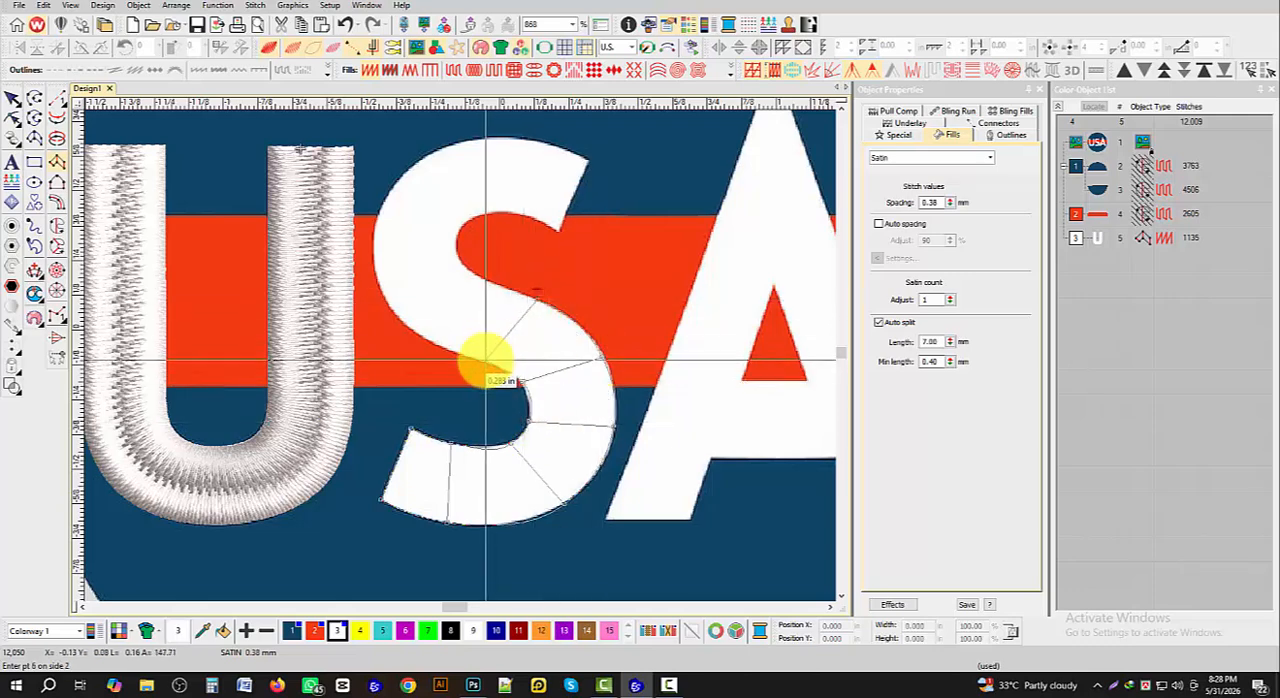
left_click(483, 358)
left_click(470, 272)
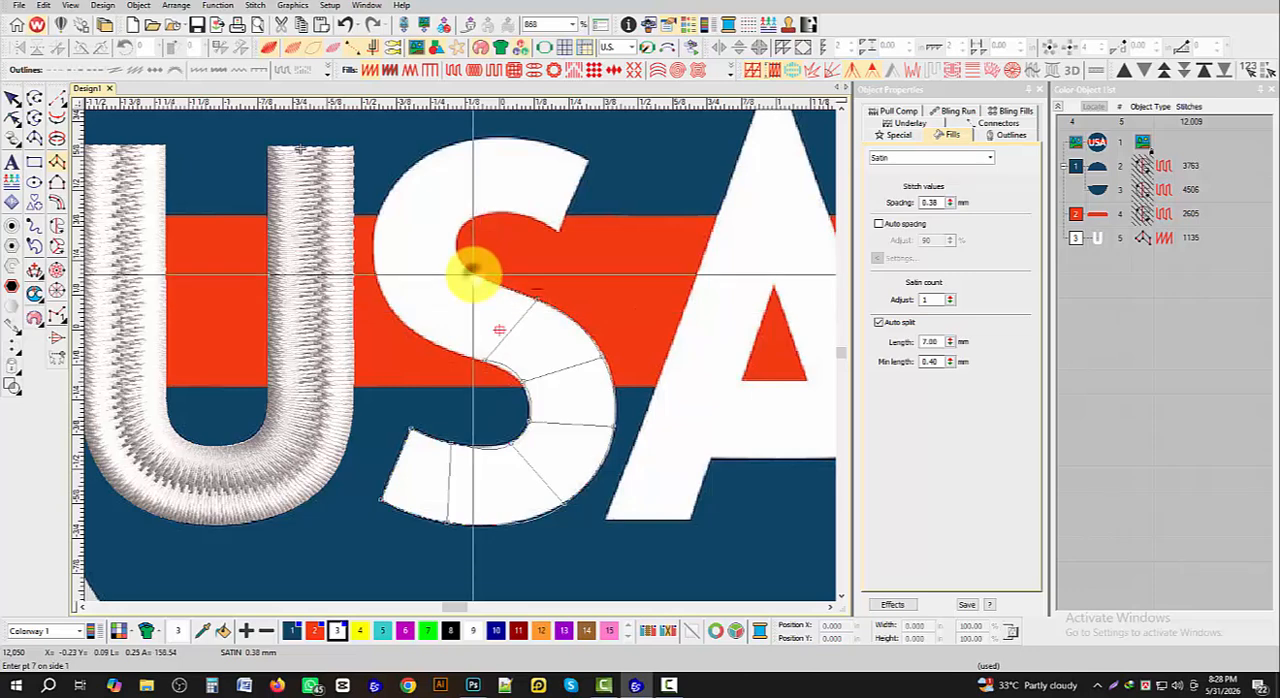
left_click(400, 322)
- Carry the S column around the upper curve to its top terminal and generate the satin stitches
scroll(457, 354, "up", 2)
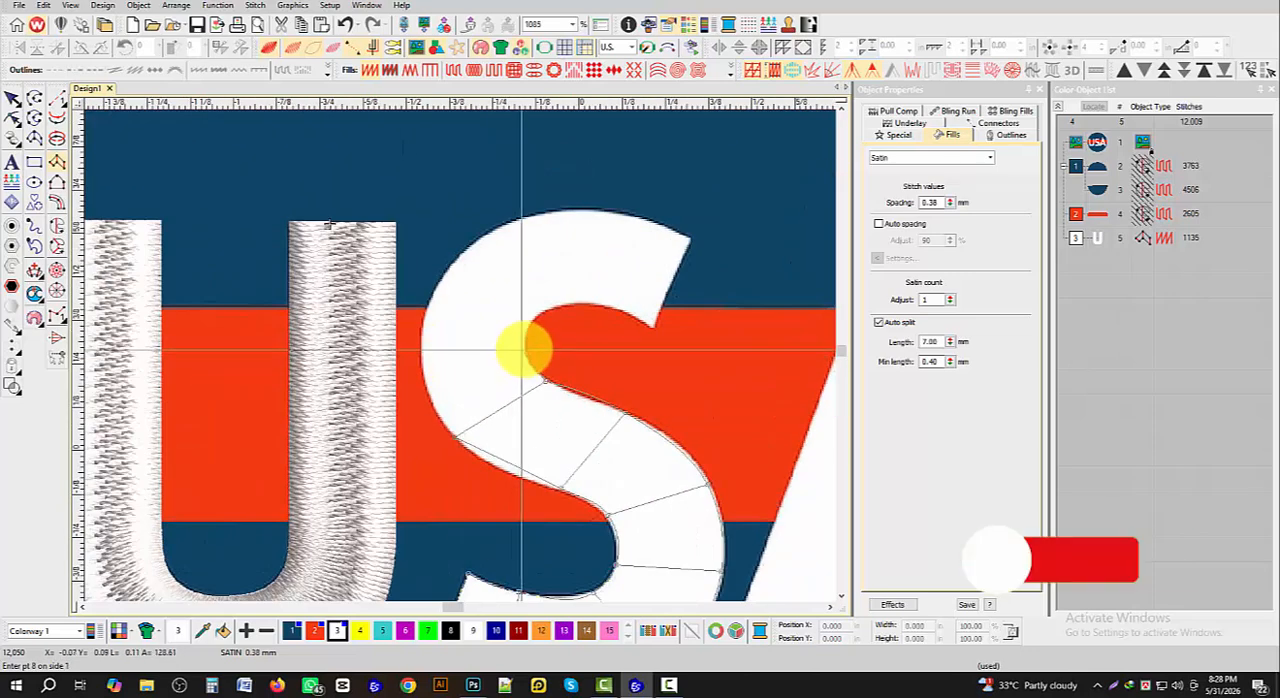
left_click(429, 302)
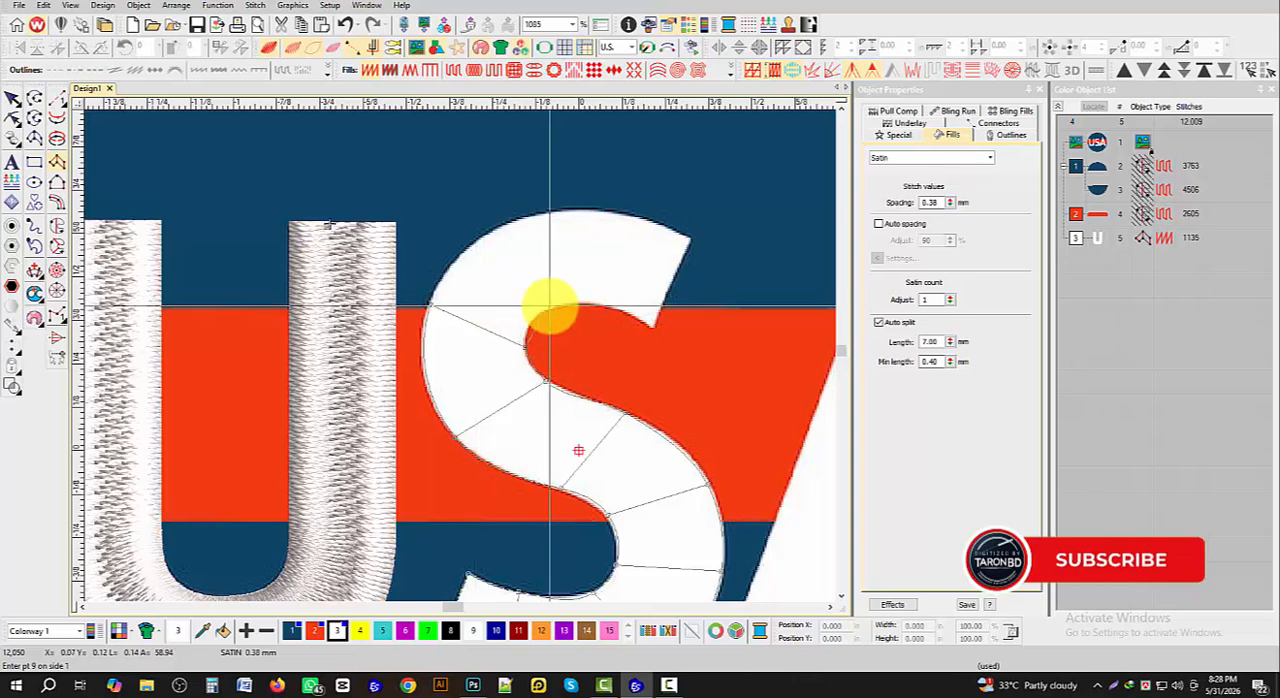
left_click(549, 304)
left_click(513, 213)
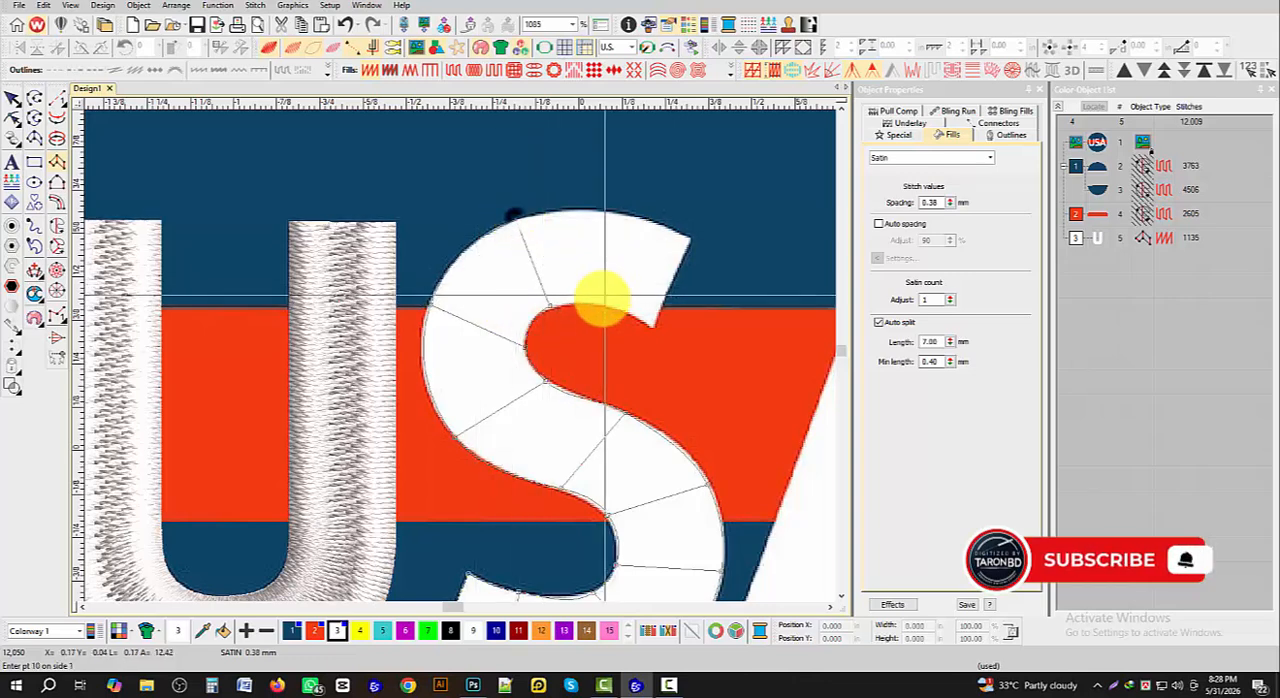
left_click(614, 211)
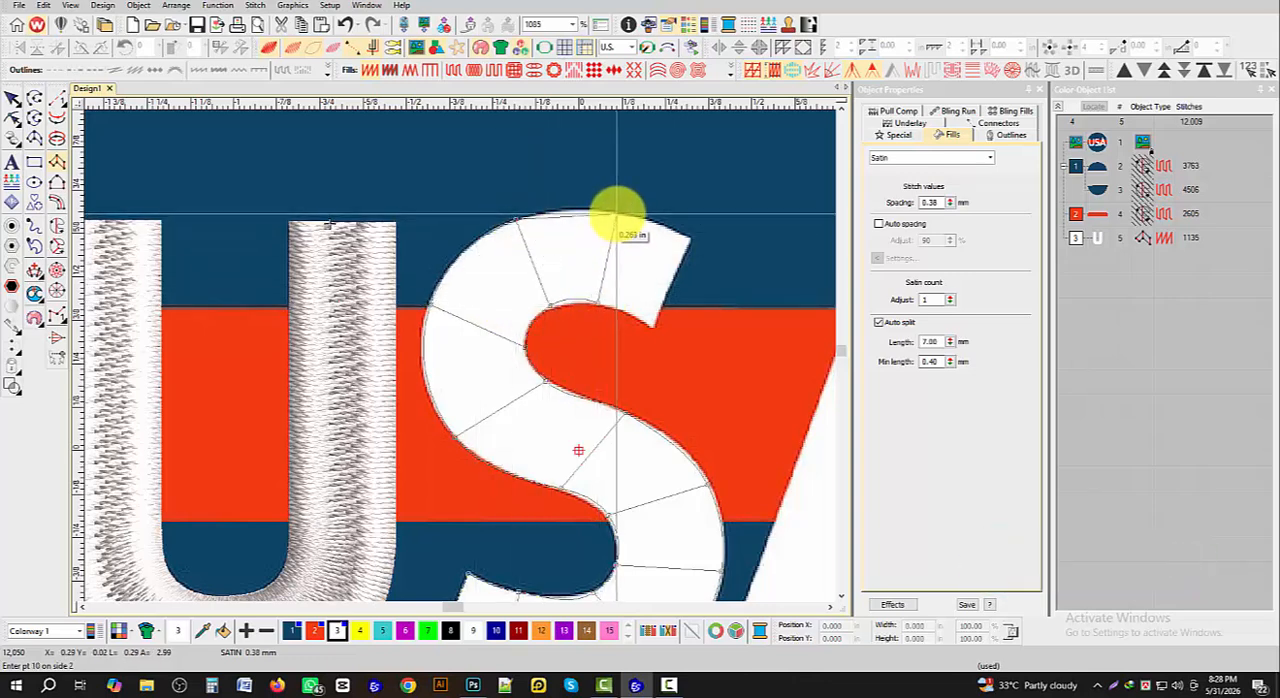
left_click(651, 325)
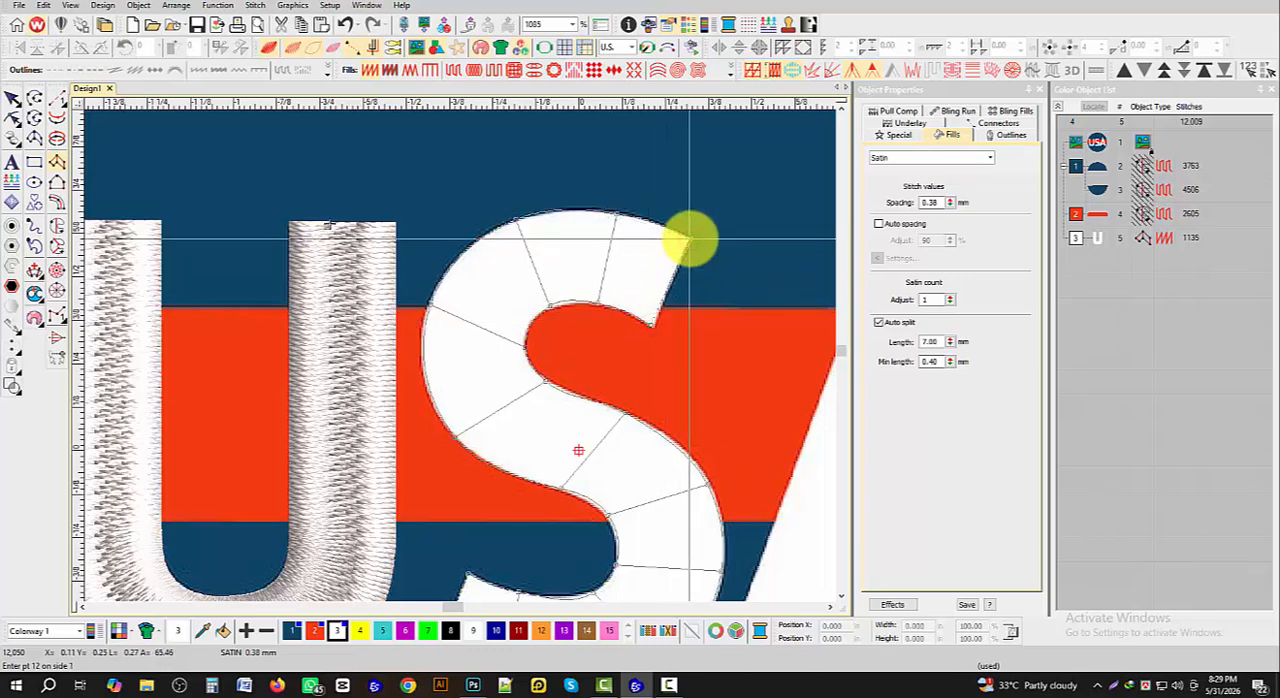
key("Return")
- Digitize the A's crossbar as a Column A satin with its ends overlapping slightly into both legs
scroll(400, 356, "down", 5)
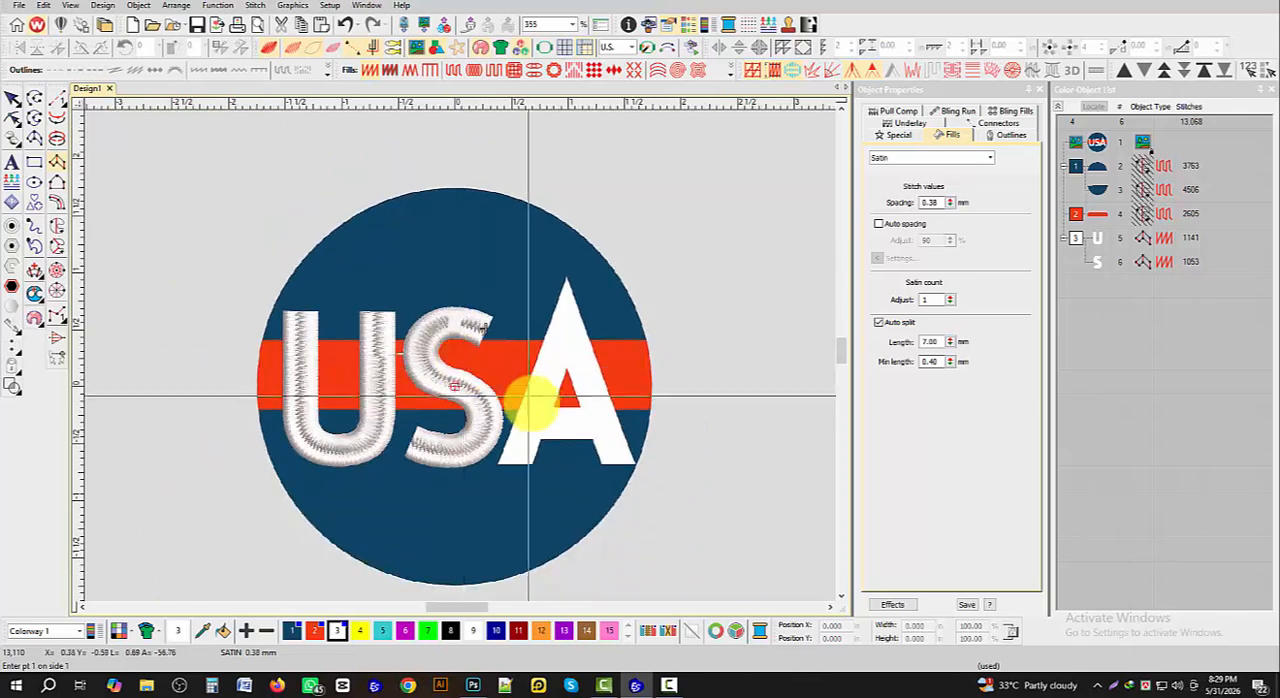
scroll(530, 403, "up", 2)
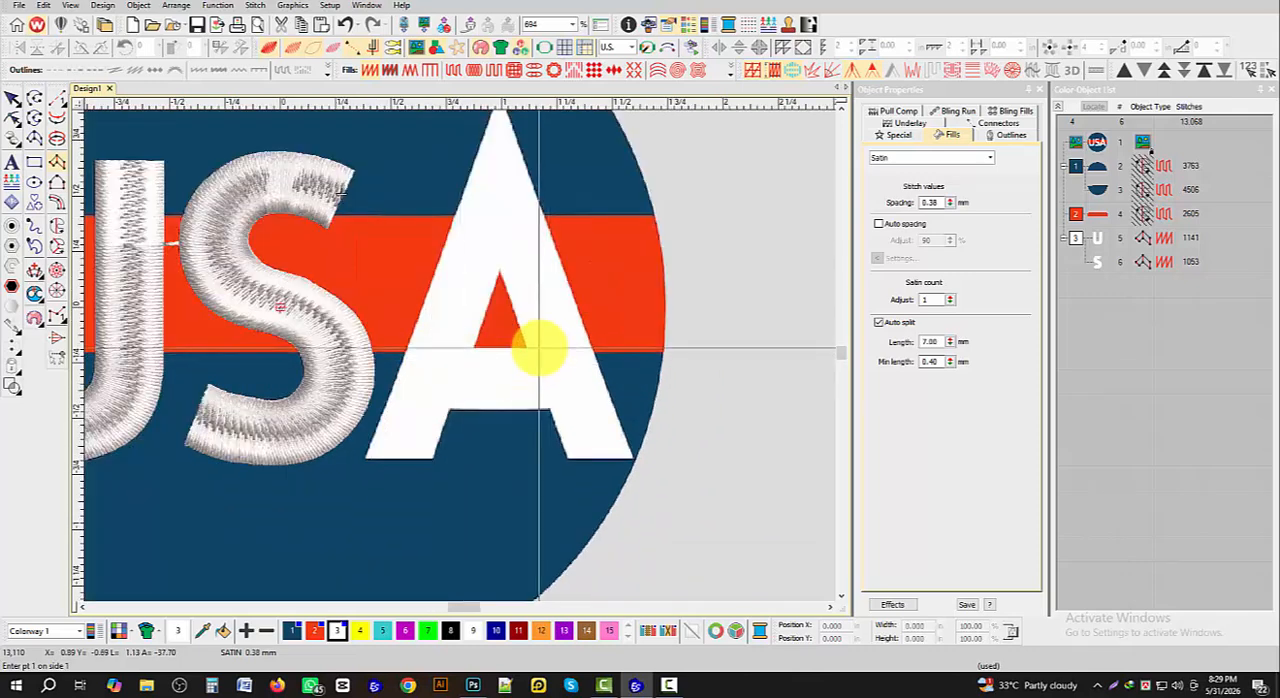
left_click(539, 347)
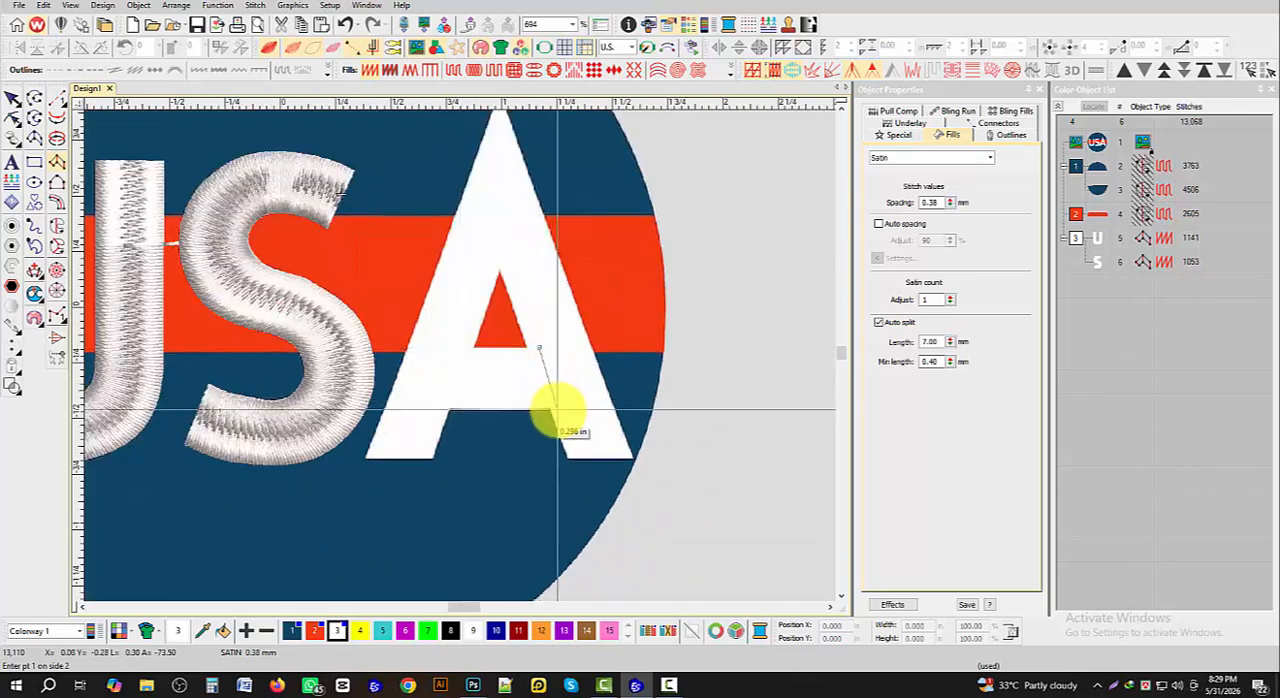
left_click(557, 409)
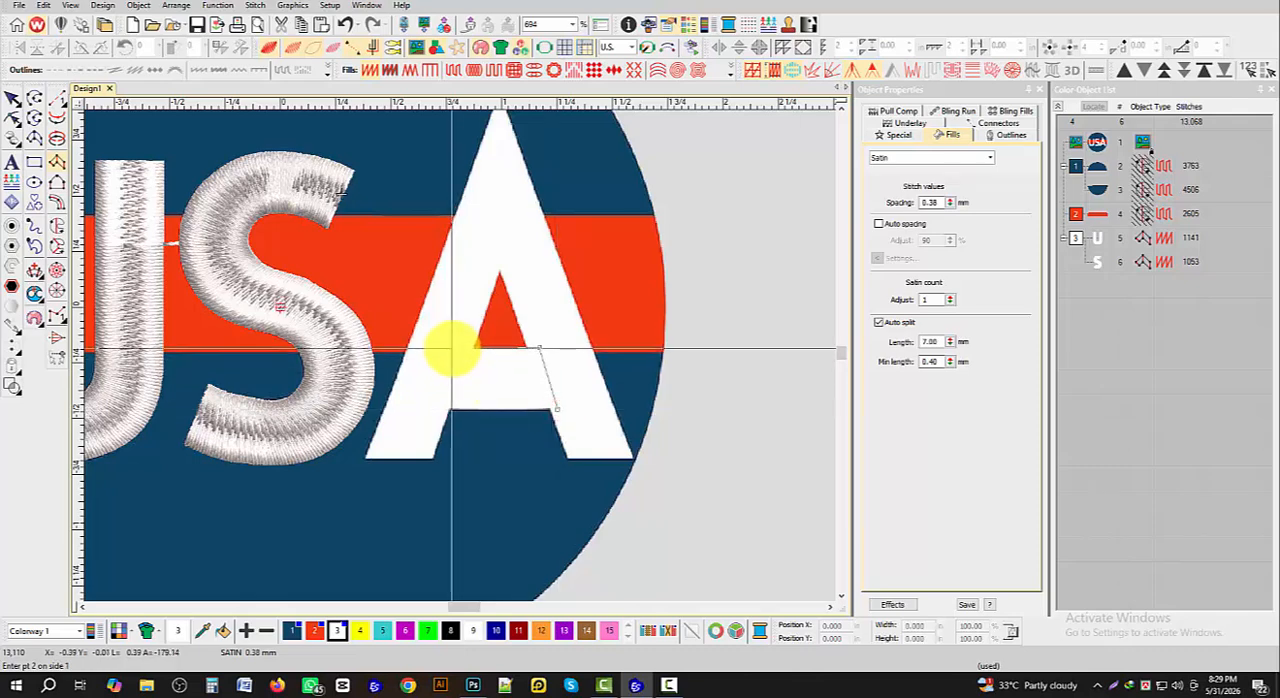
left_click(462, 350)
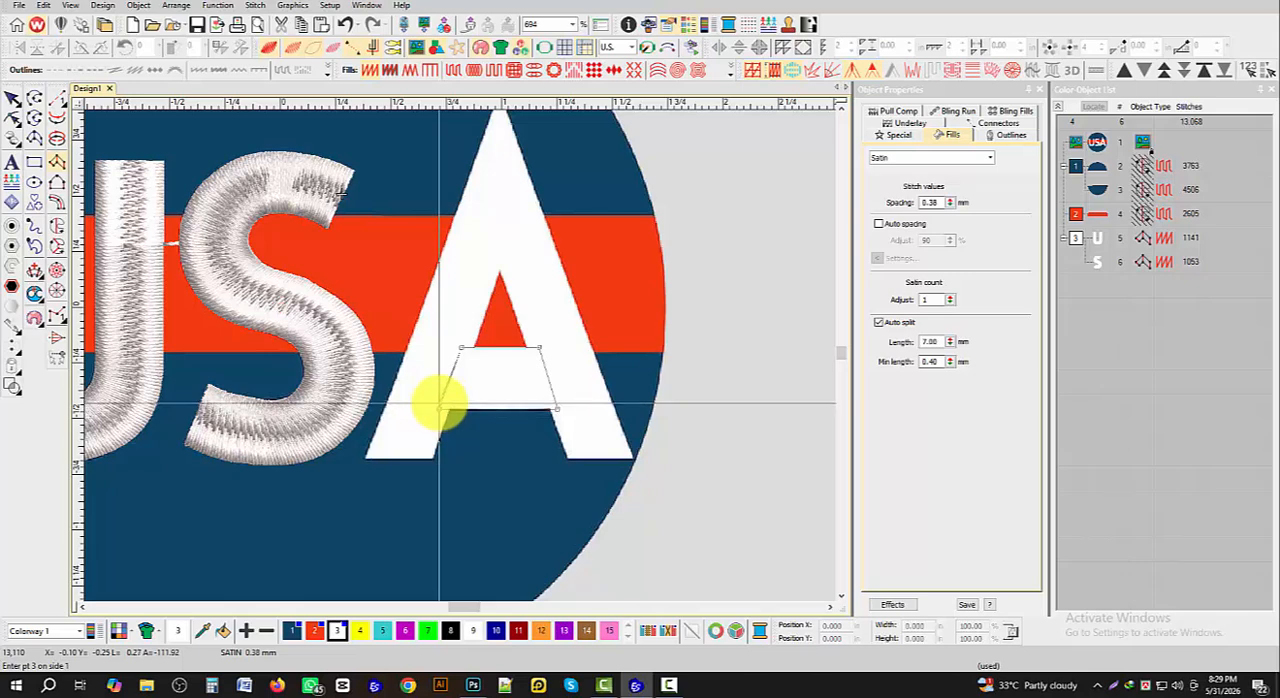
left_click(440, 405)
key("Return")
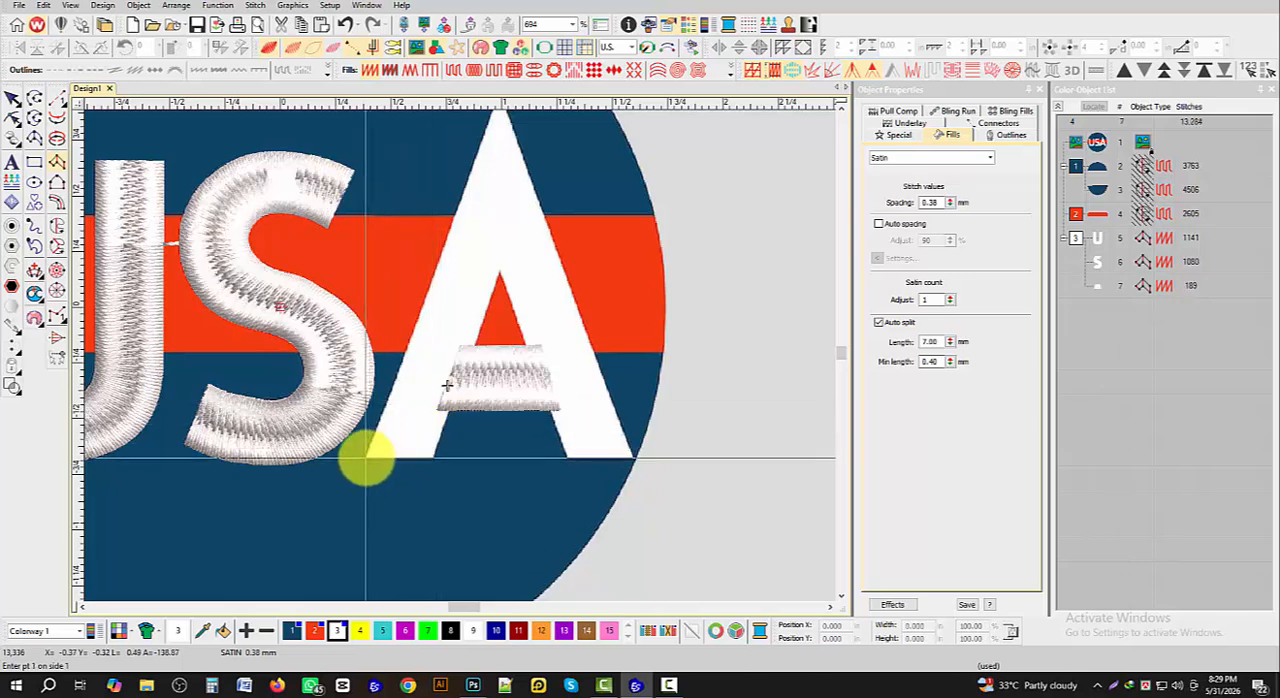
- Start a Column A satin across the A's left foot and place the next point pair on the upper part of that leg
left_click(366, 458)
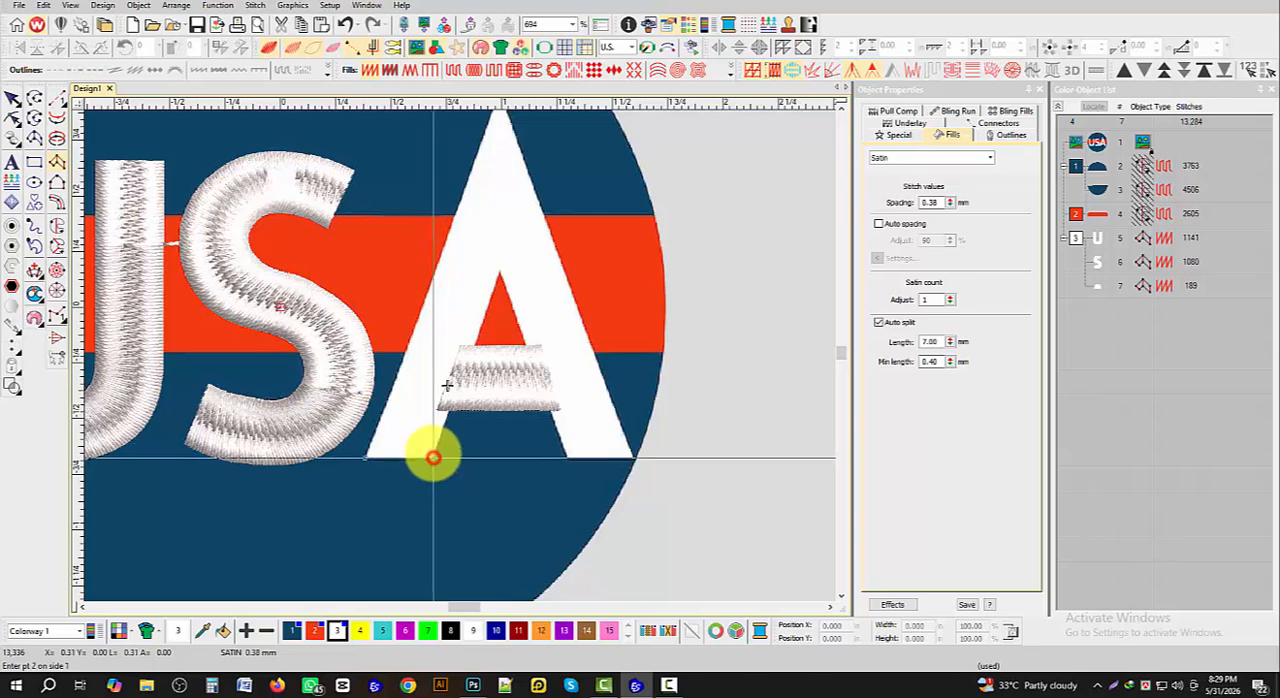
scroll(433, 458, "down", 3)
scroll(460, 335, "up", 5)
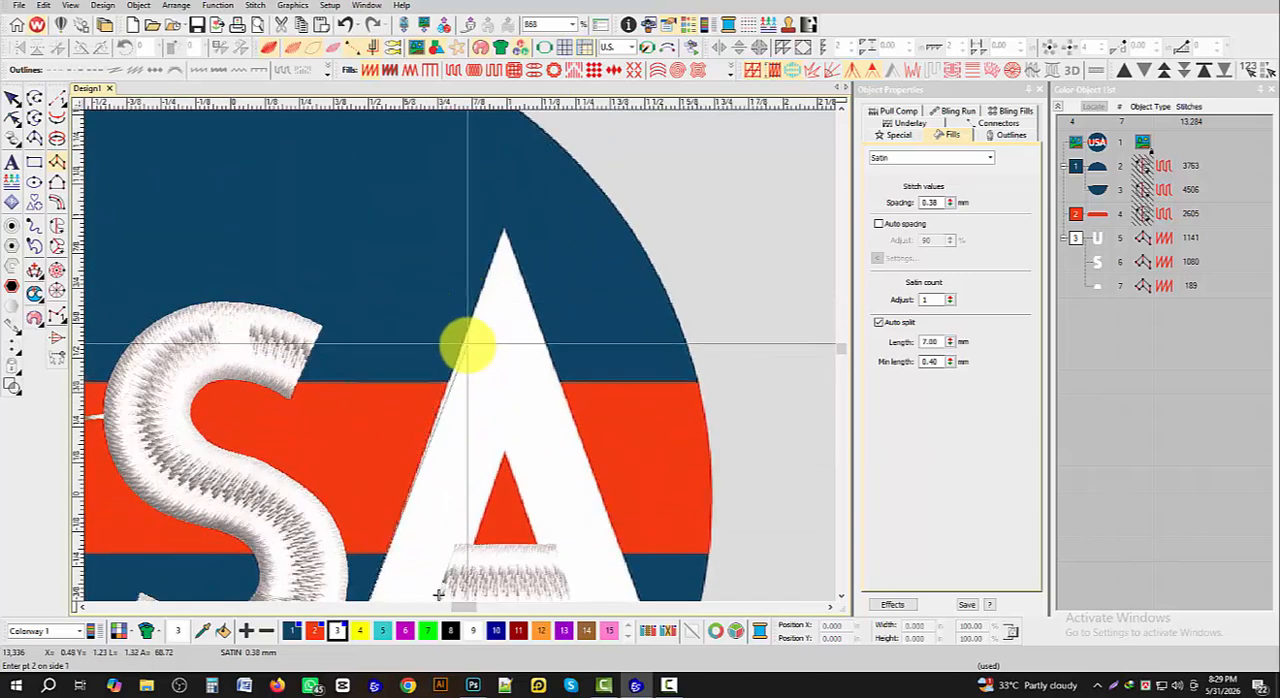
left_click(461, 350)
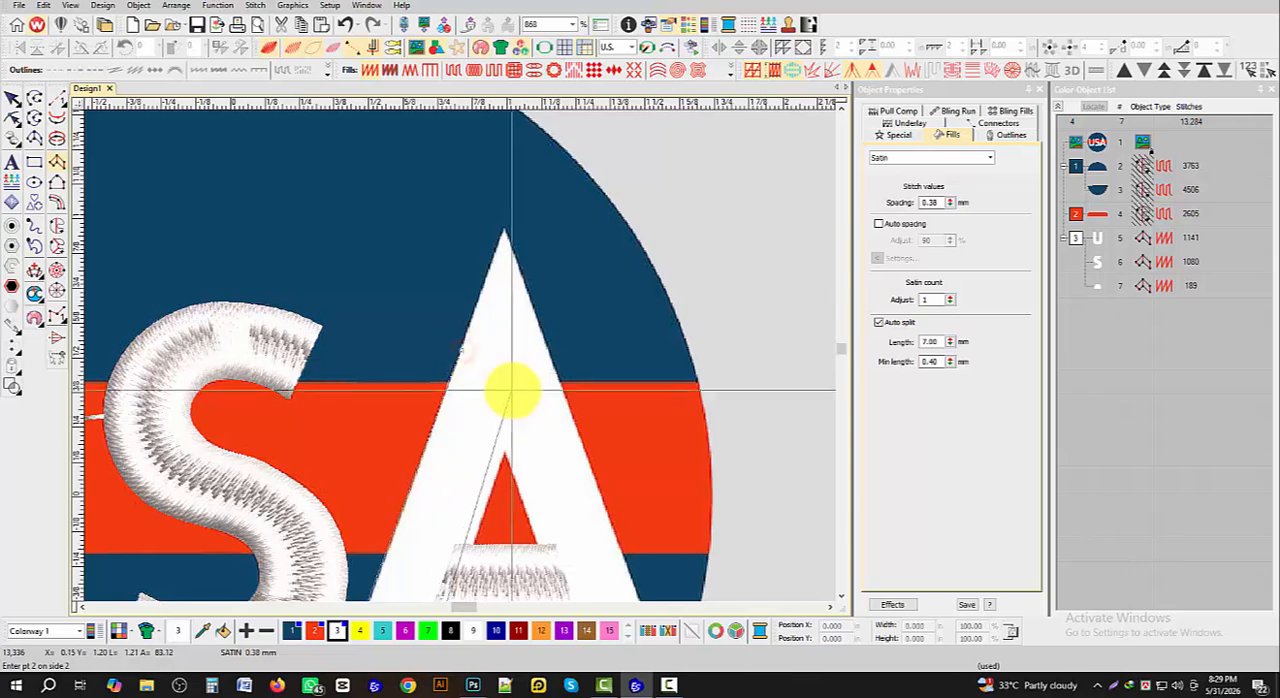
left_click(525, 395)
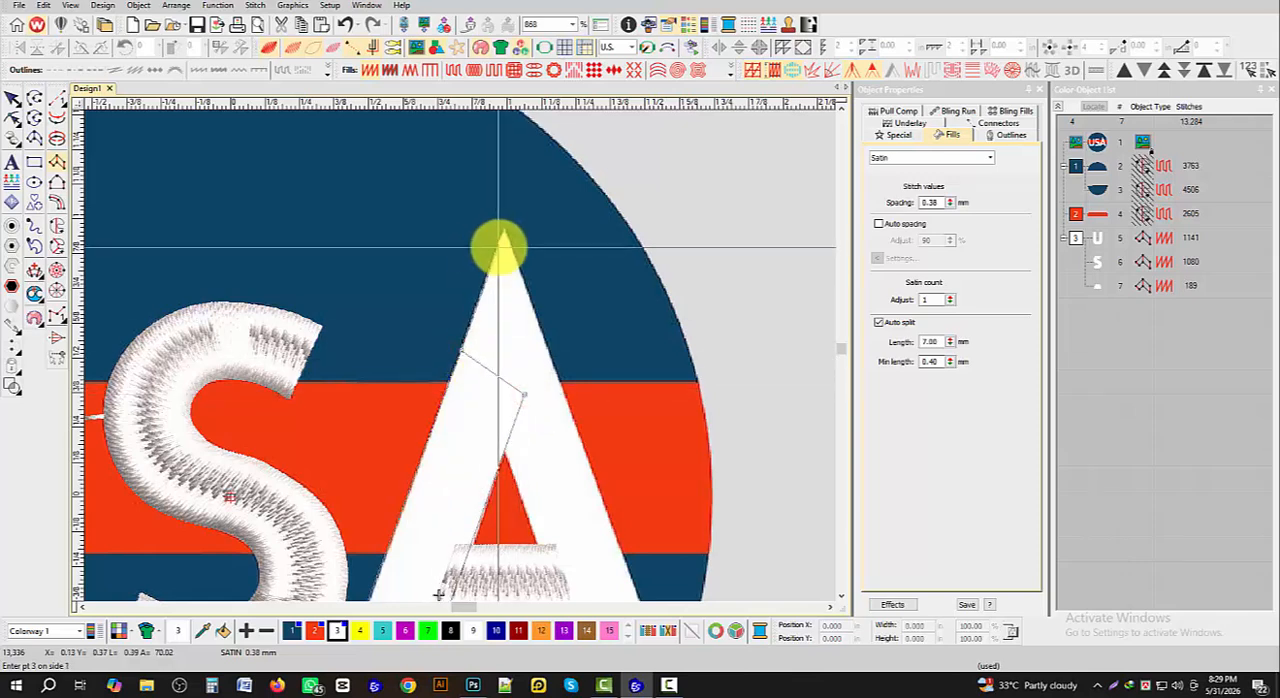
- Carry the A column around its apex and down to the inner corner with paired points on both edges
scroll(503, 243, "up", 3)
left_click(466, 348)
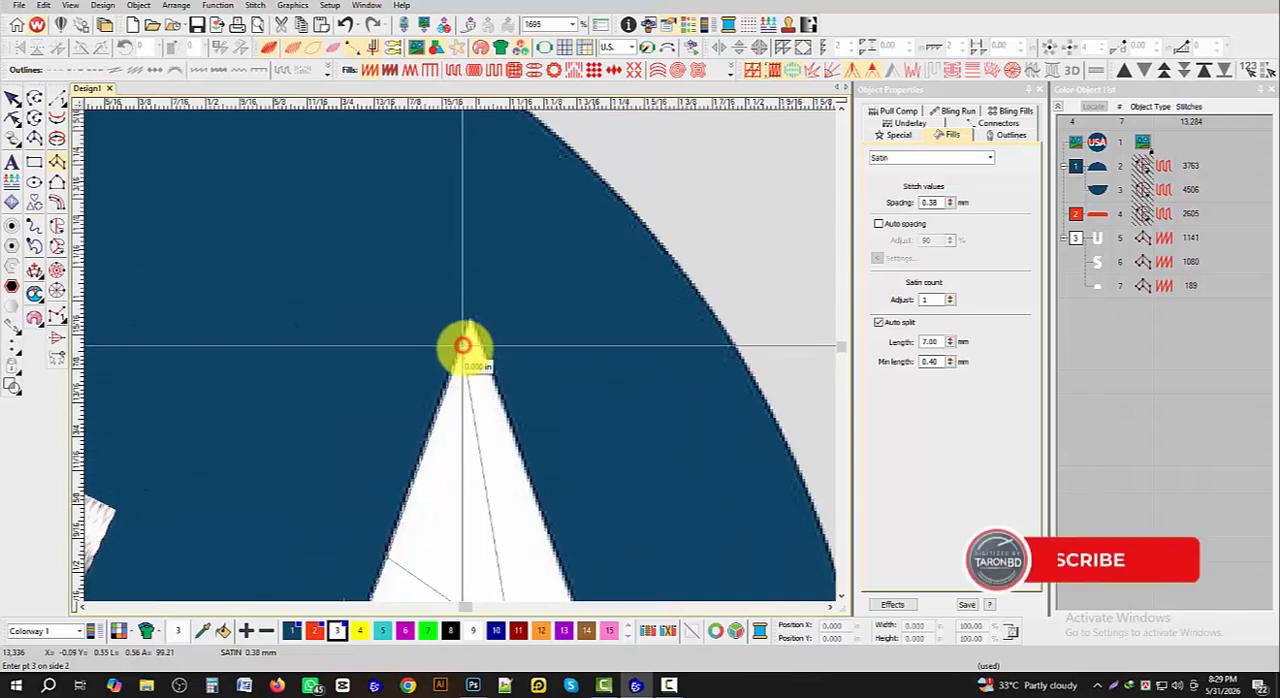
left_click(473, 321)
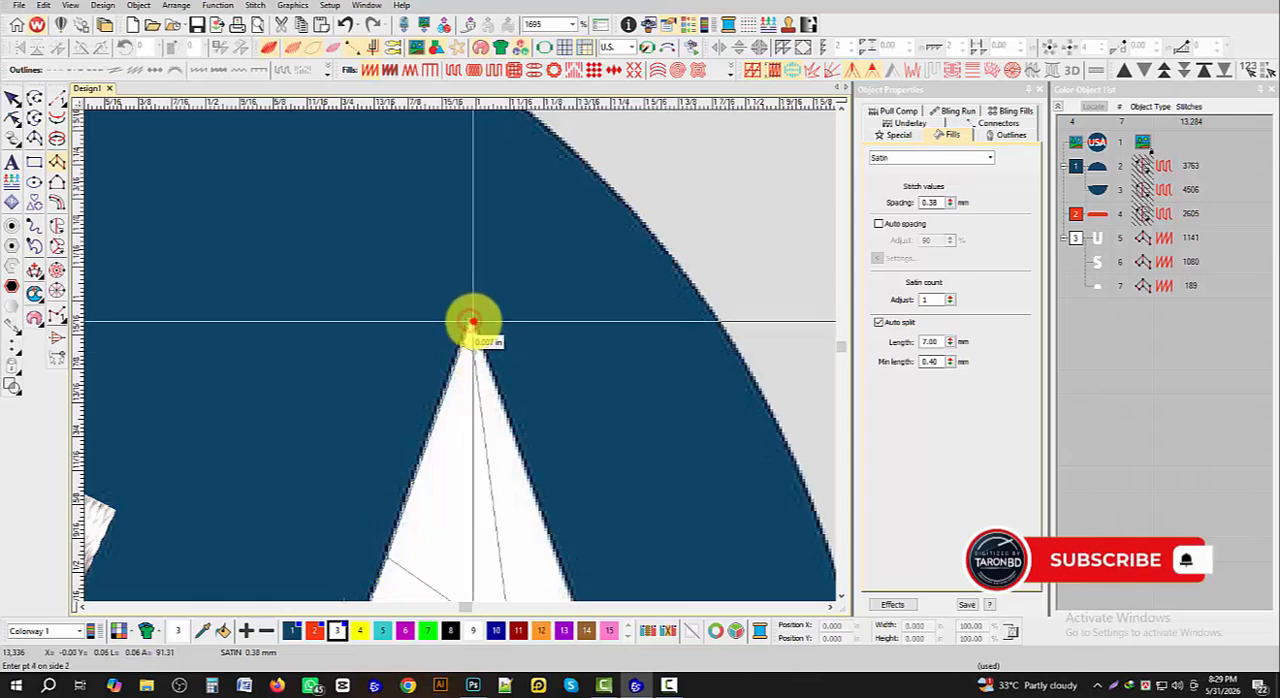
scroll(457, 357, "down", 2)
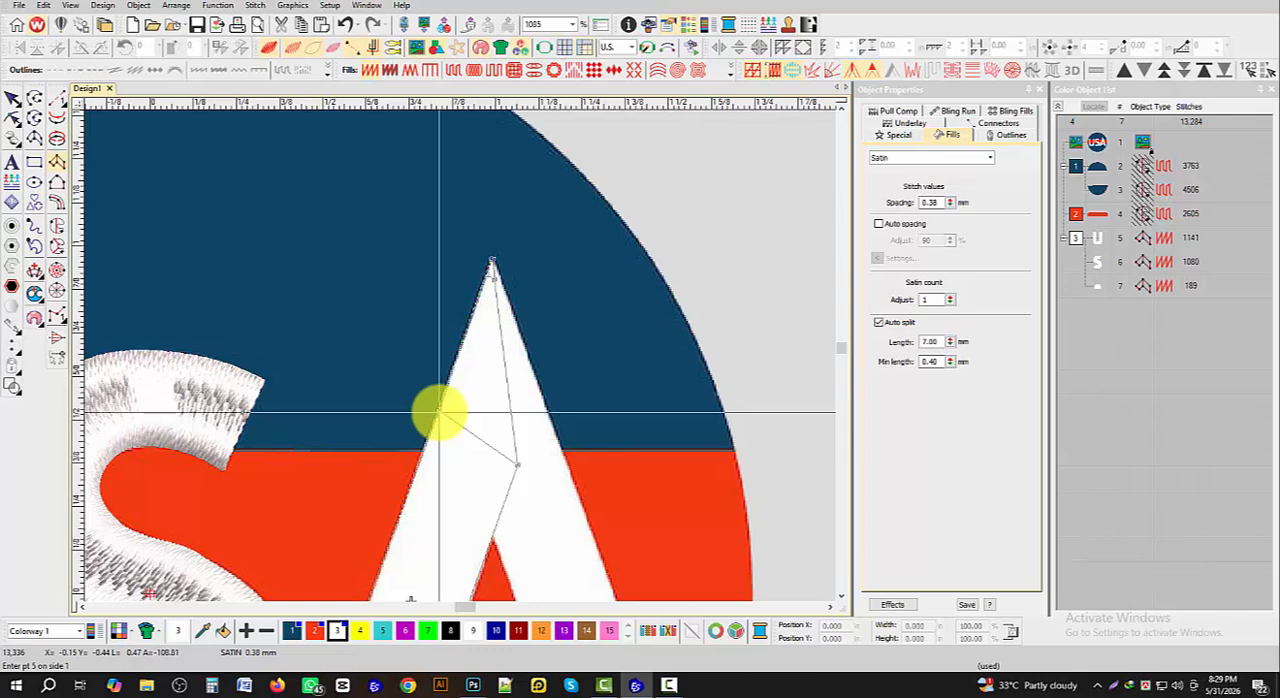
left_click(440, 412)
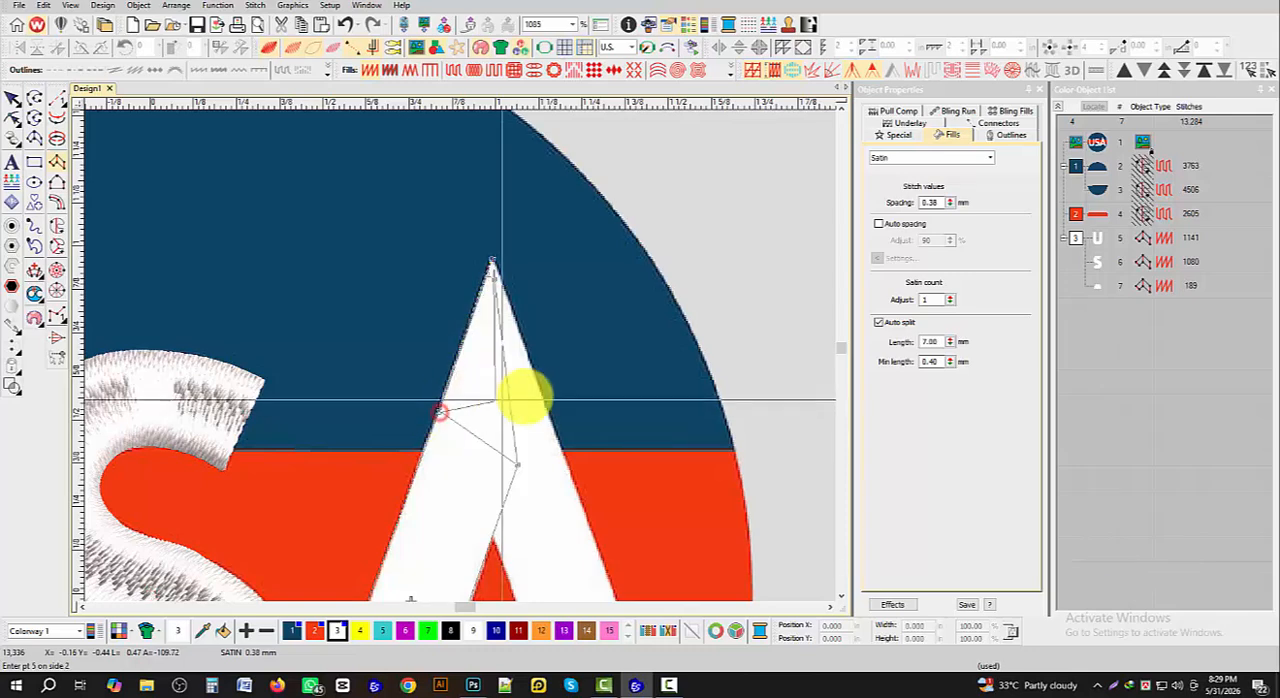
left_click(494, 540)
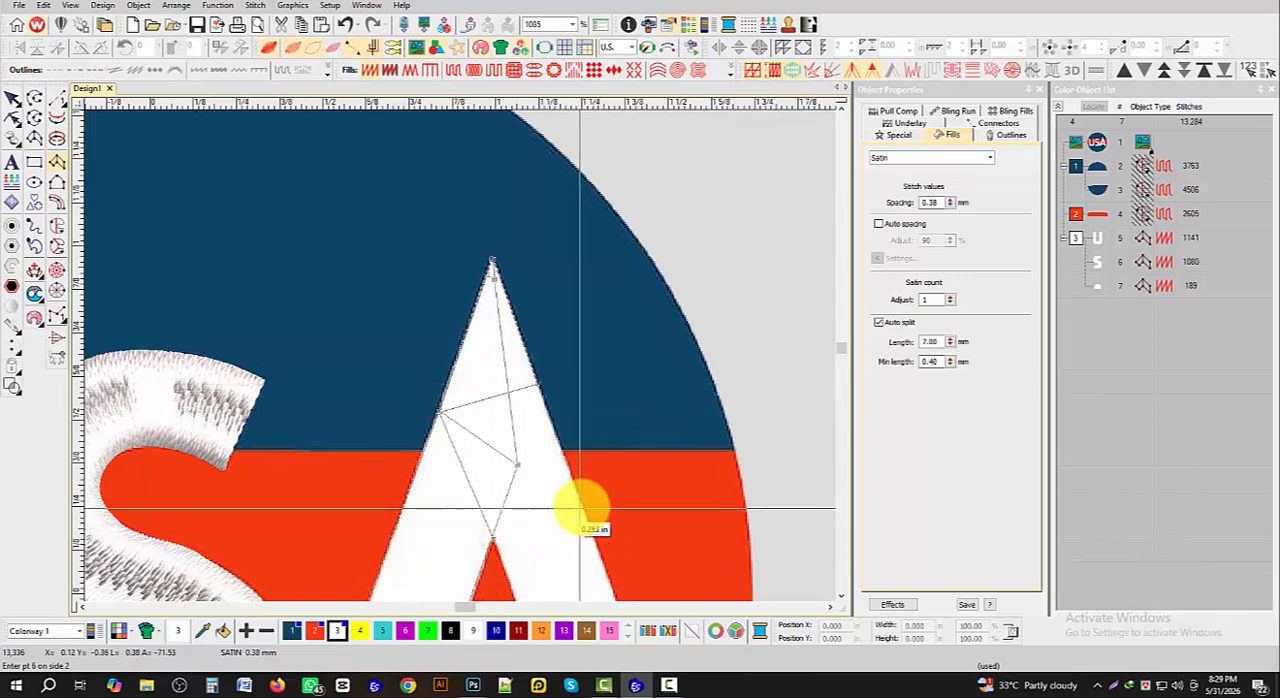
- Extend the A column down the right leg to its foot and generate the satin stitches
scroll(580, 508, "down", 1)
scroll(443, 380, "up", 1)
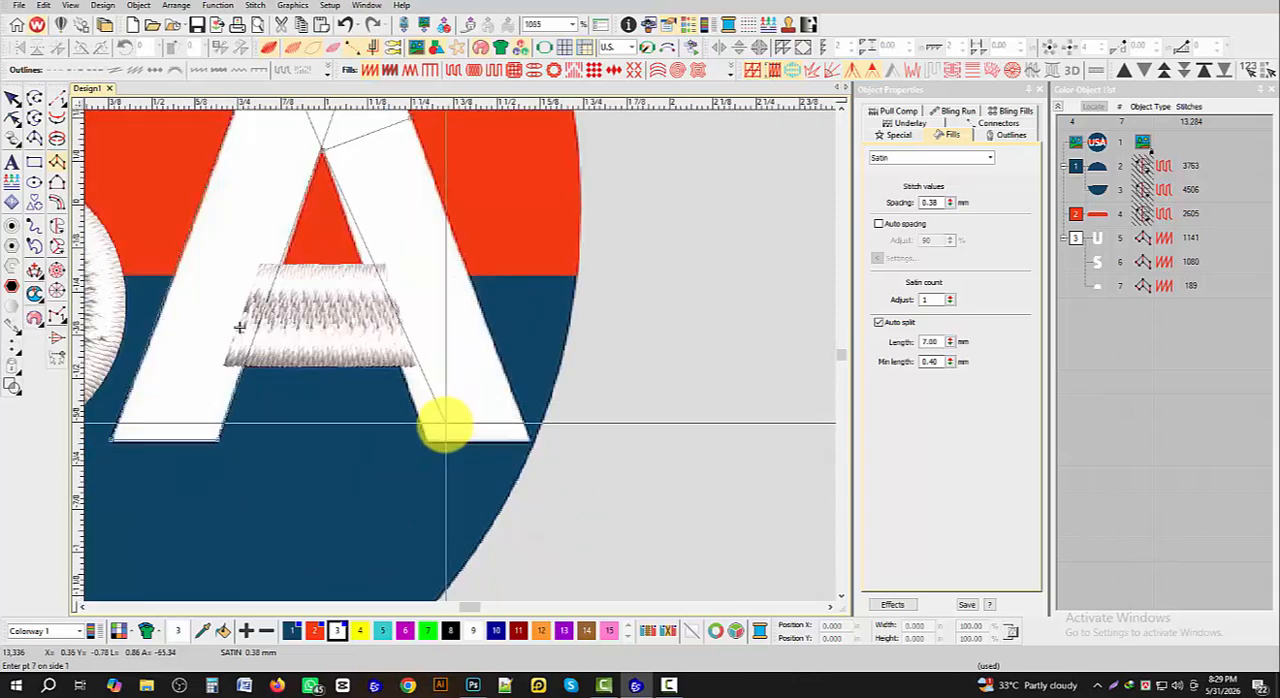
left_click(427, 442)
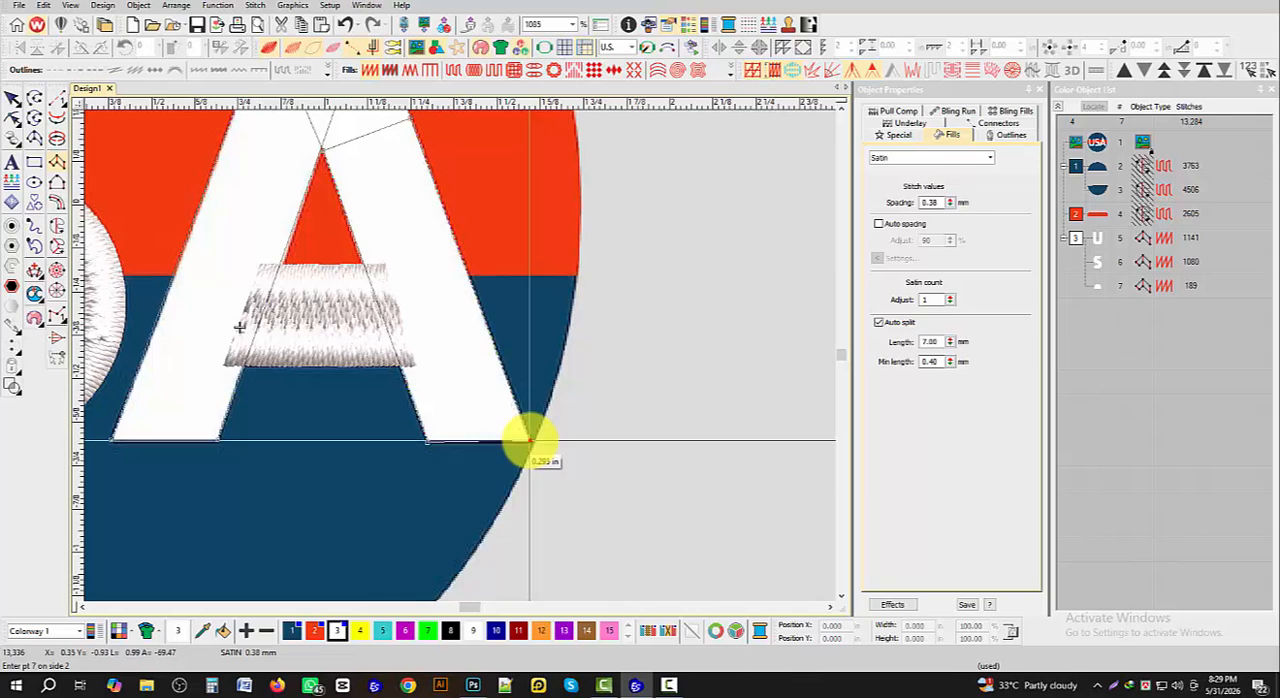
key("Return")
- Deselect the finished A and unhide the blue and red Tatami fill objects
scroll(429, 394, "down", 2)
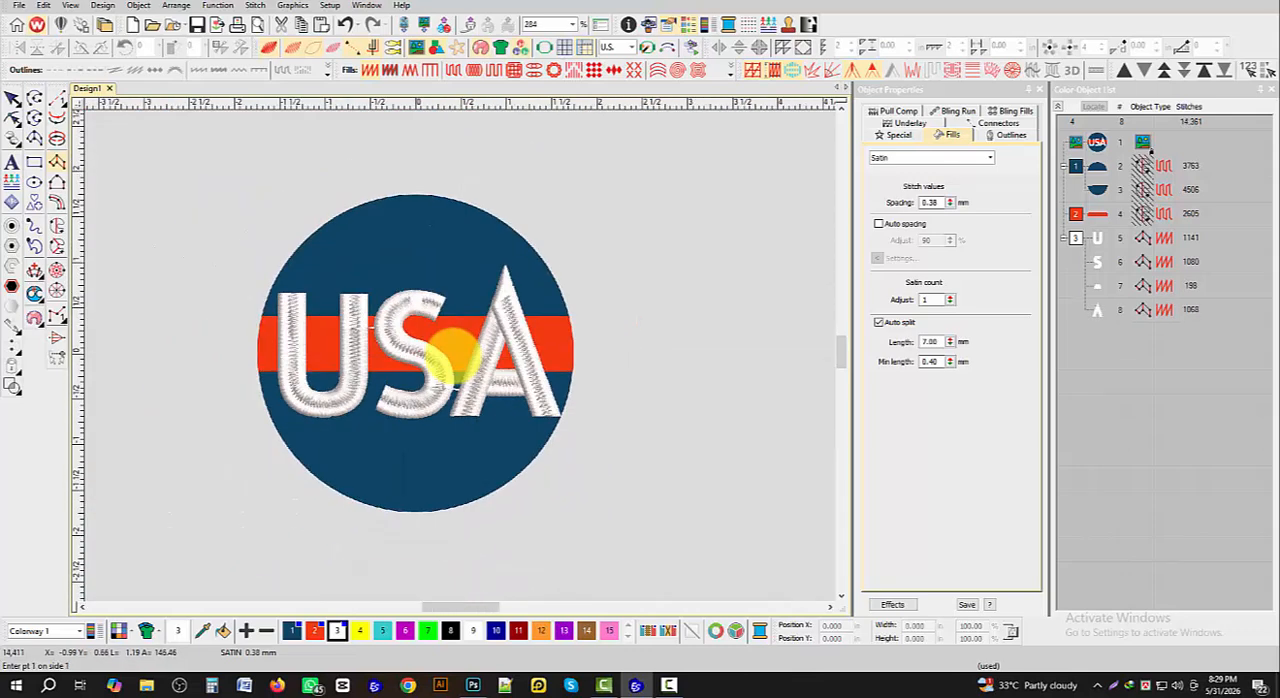
left_click(10, 100)
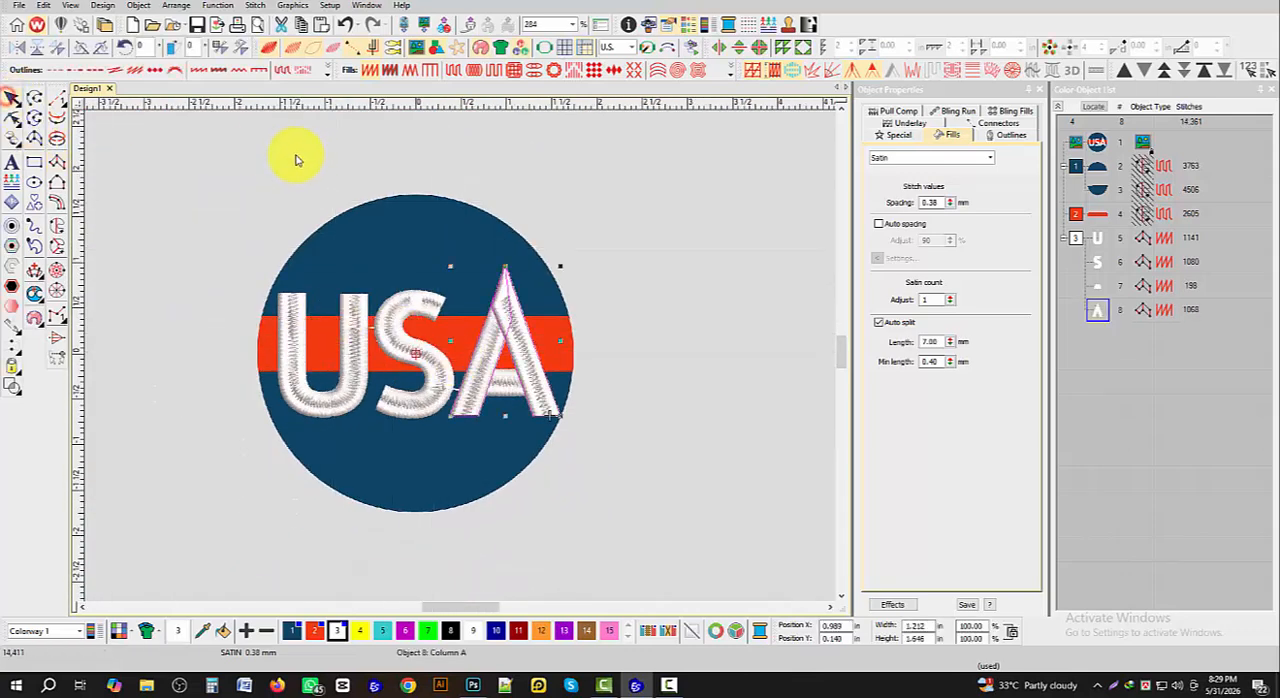
left_click(320, 148)
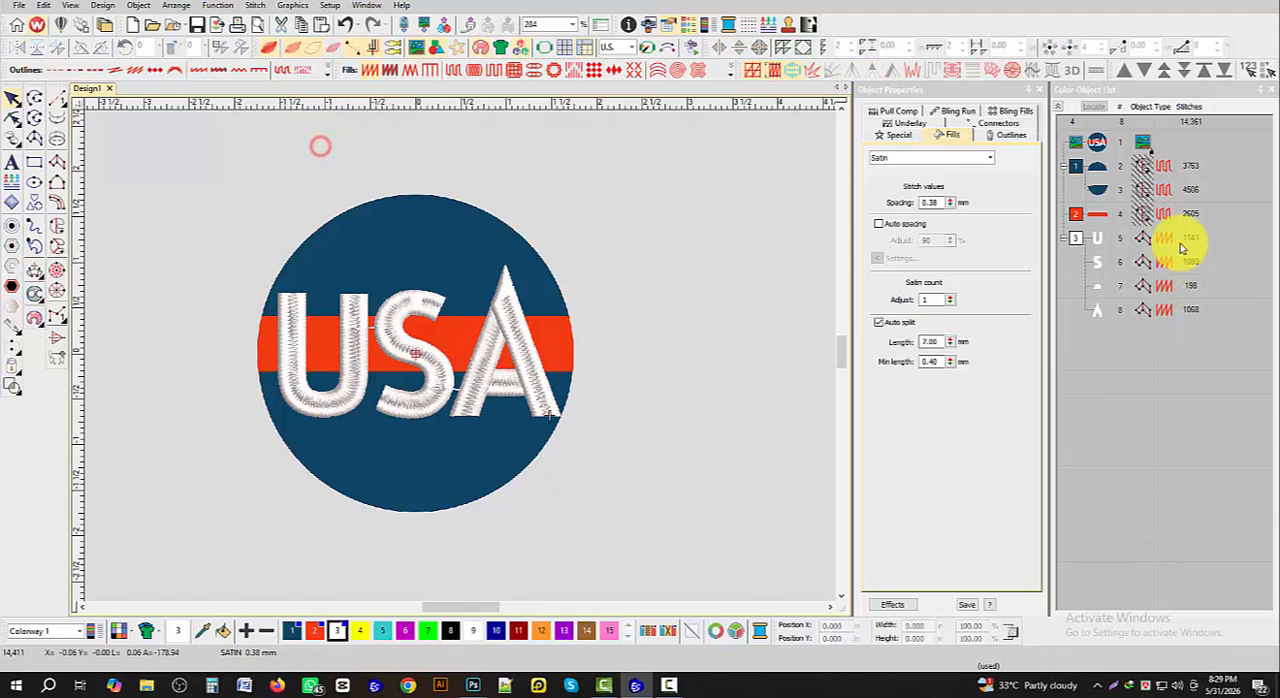
right_click(1090, 193)
left_click(1127, 416)
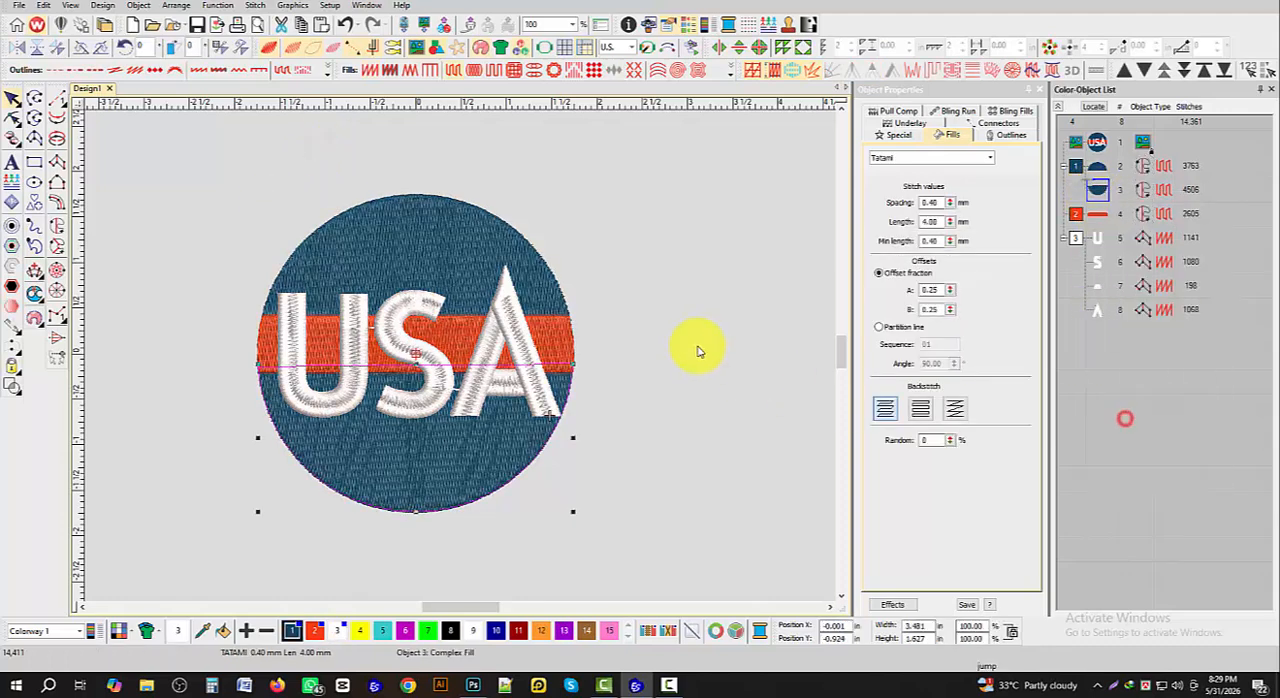